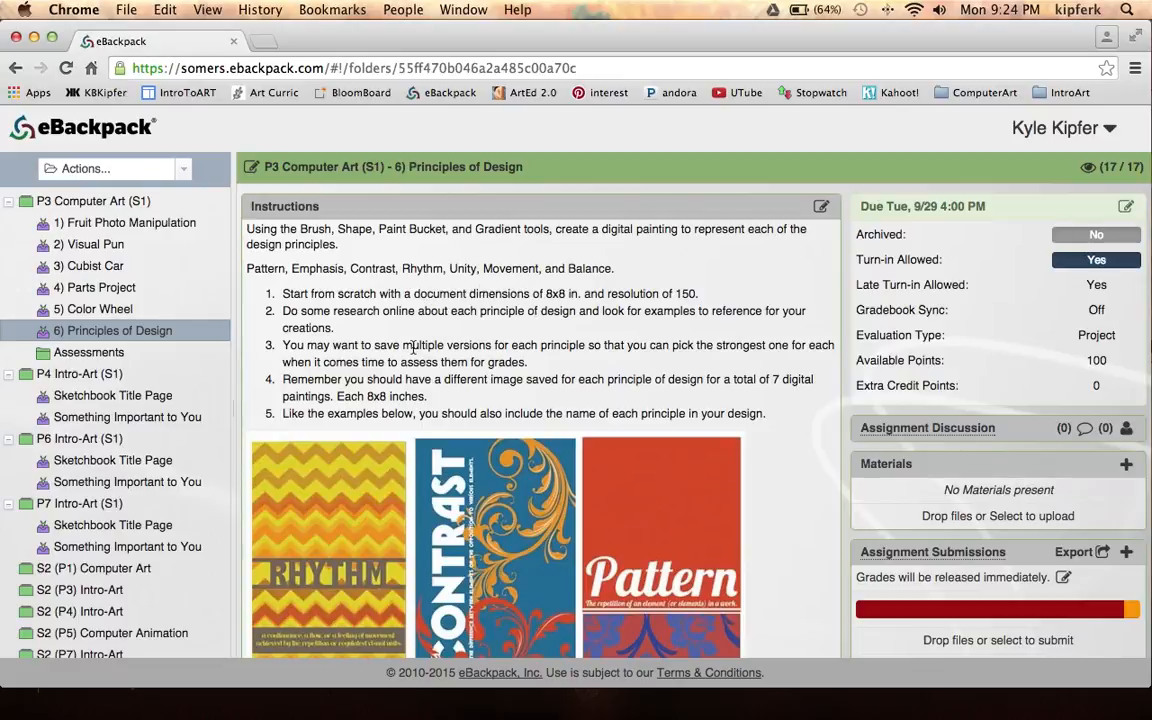
# Review the written instructions and example posters of the Principles of Design assignment
pyautogui.scroll(-1, 413, 347)
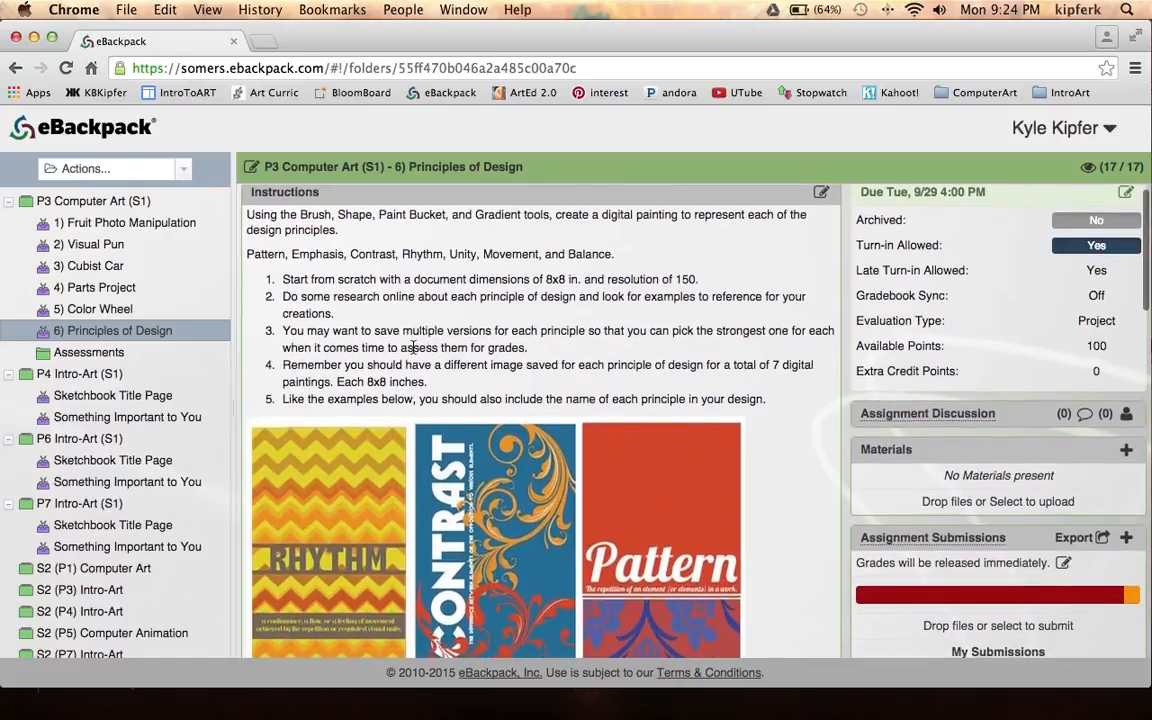
pyautogui.scroll(-1, 573, 263)
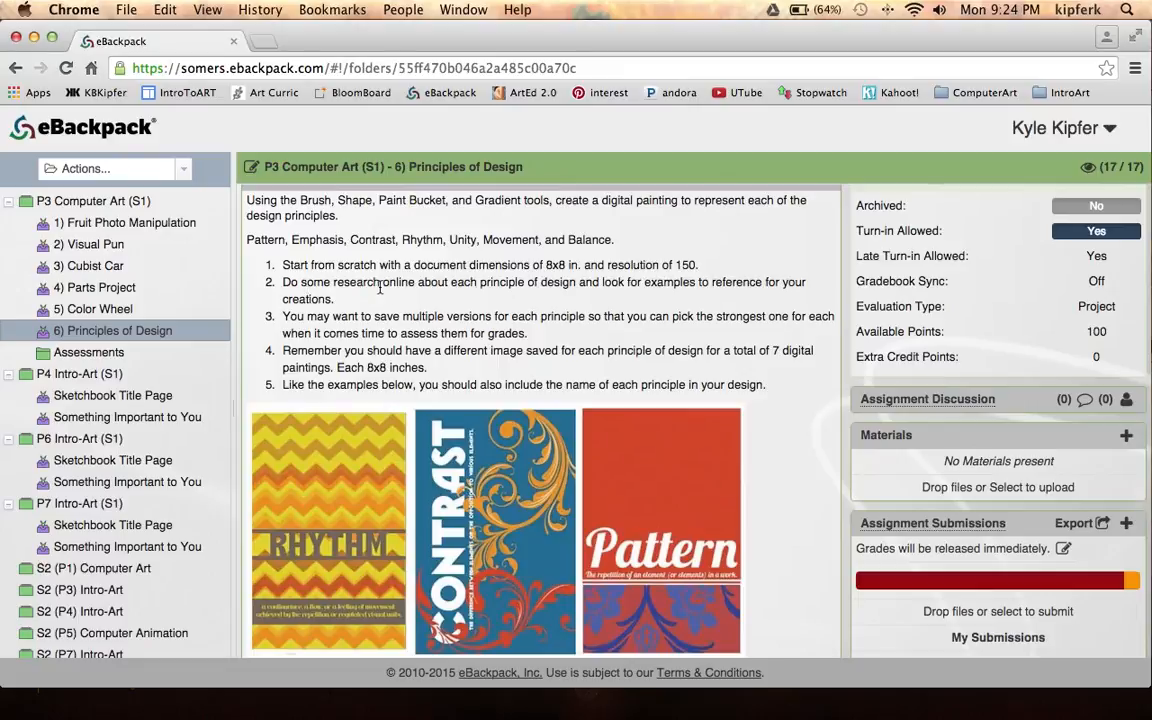
pyautogui.scroll(-3, 525, 355)
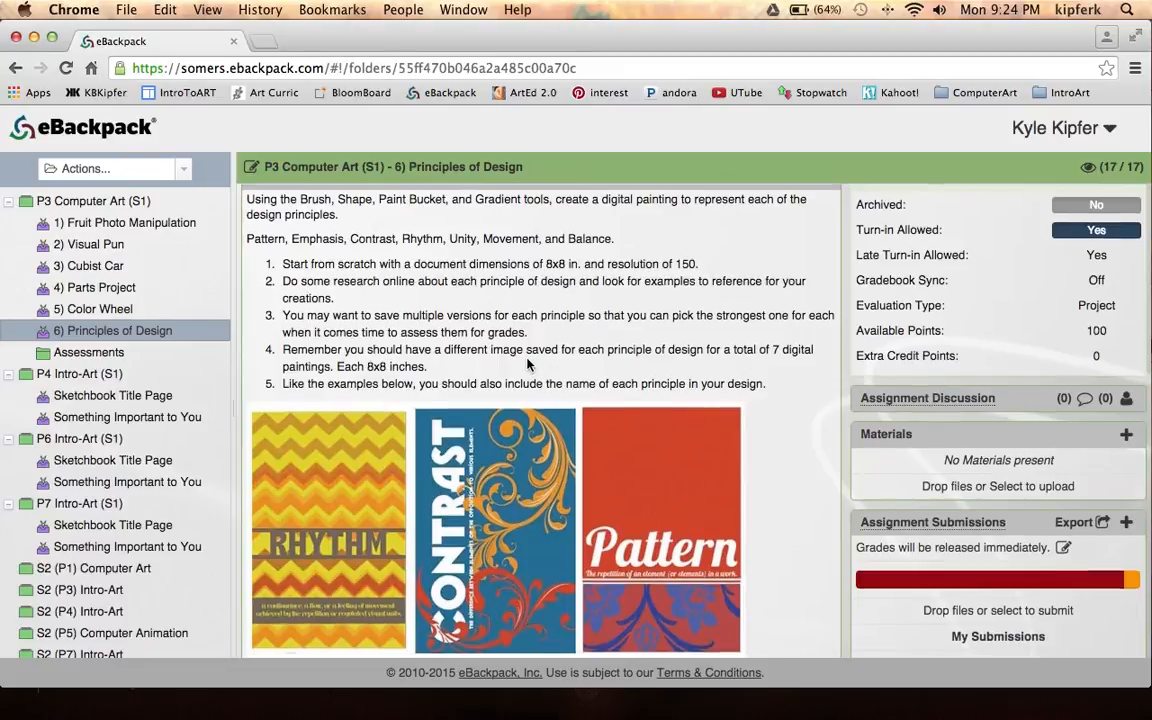
pyautogui.scroll(-1, 528, 364)
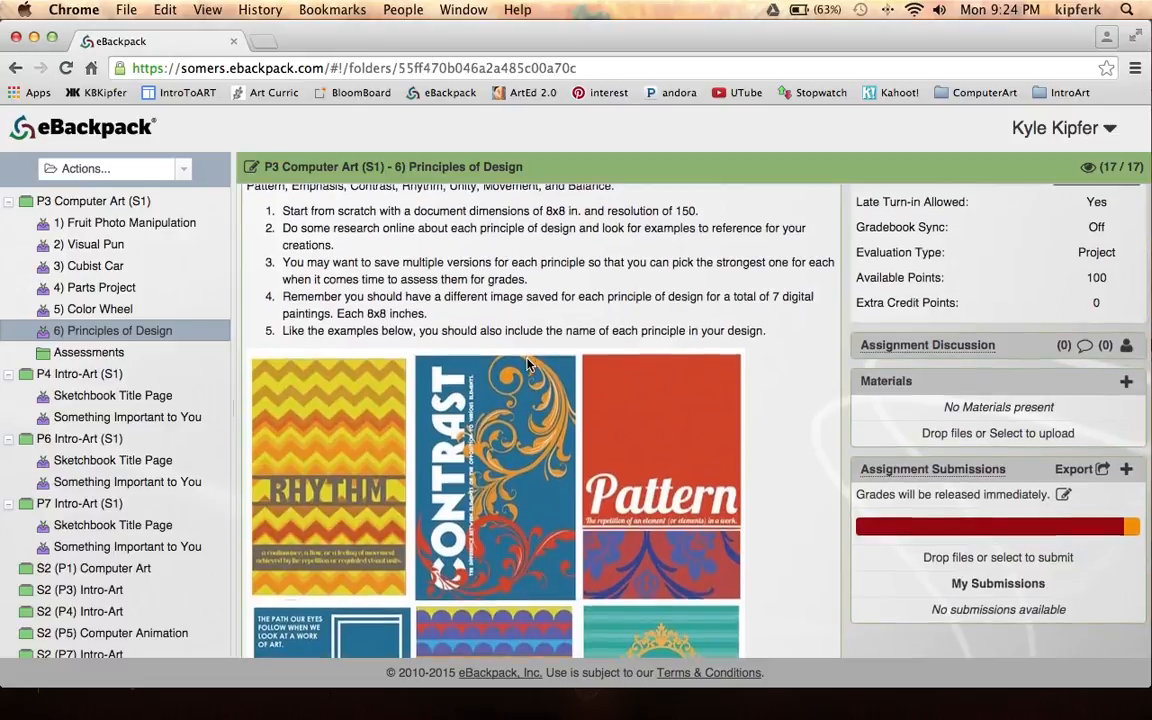
pyautogui.scroll(-4, 513, 398)
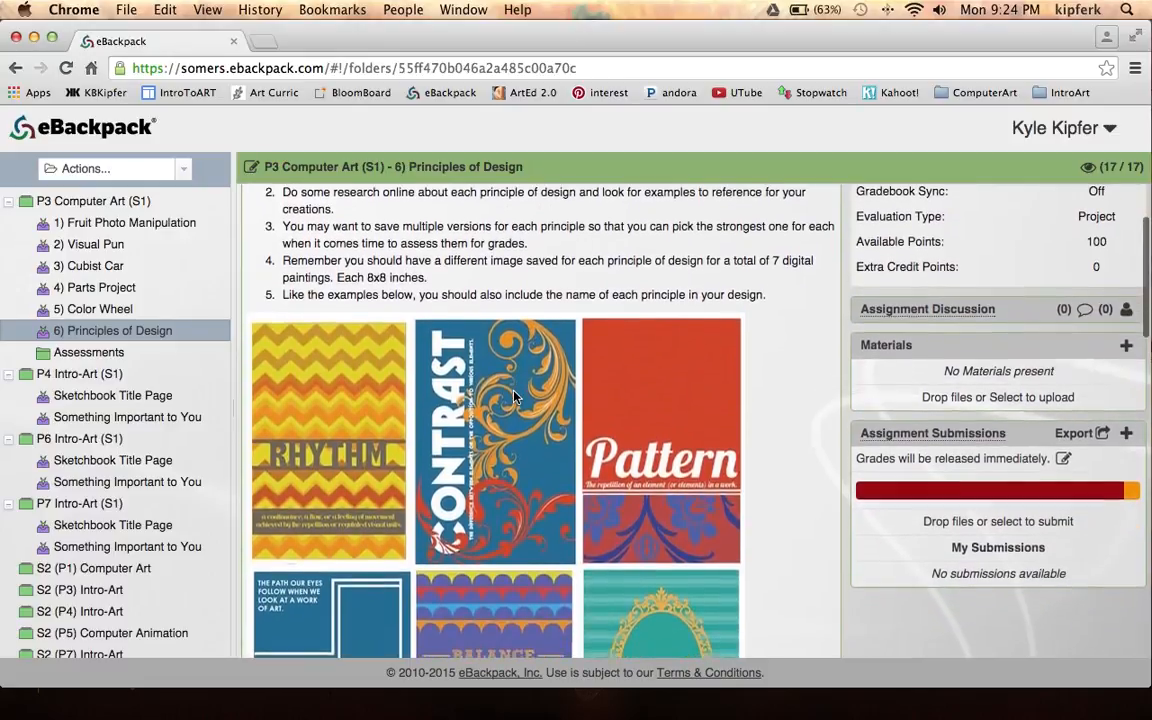
pyautogui.scroll(-10, 513, 398)
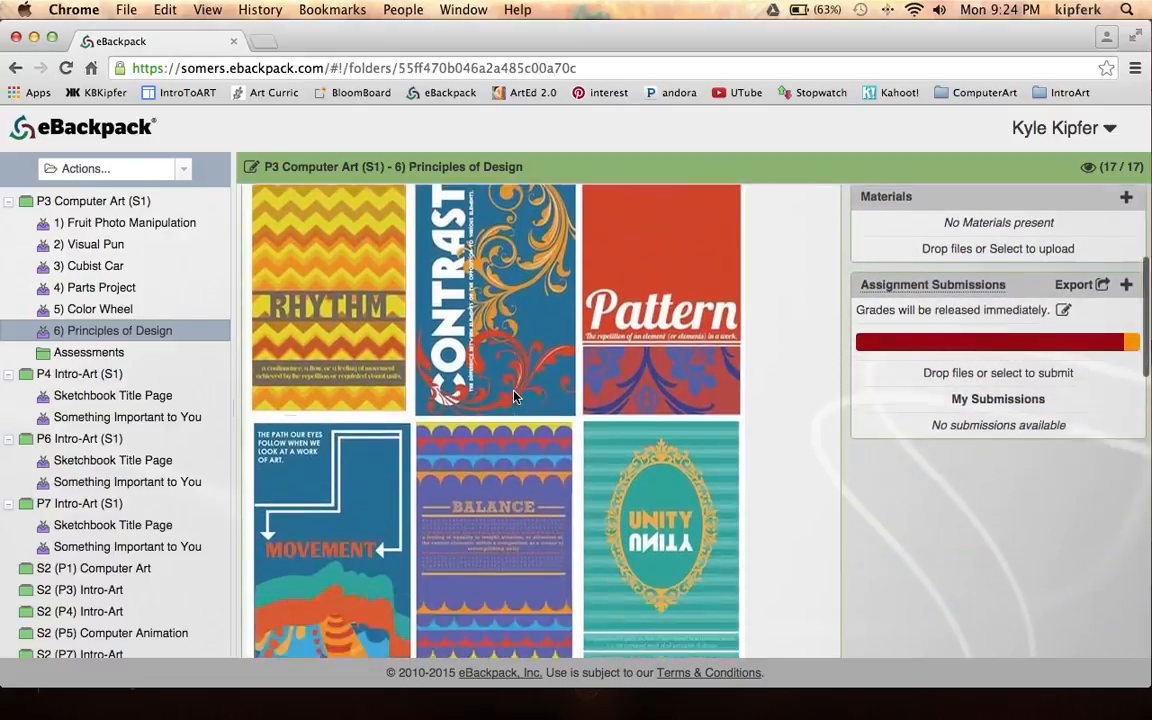
pyautogui.scroll(-7, 513, 398)
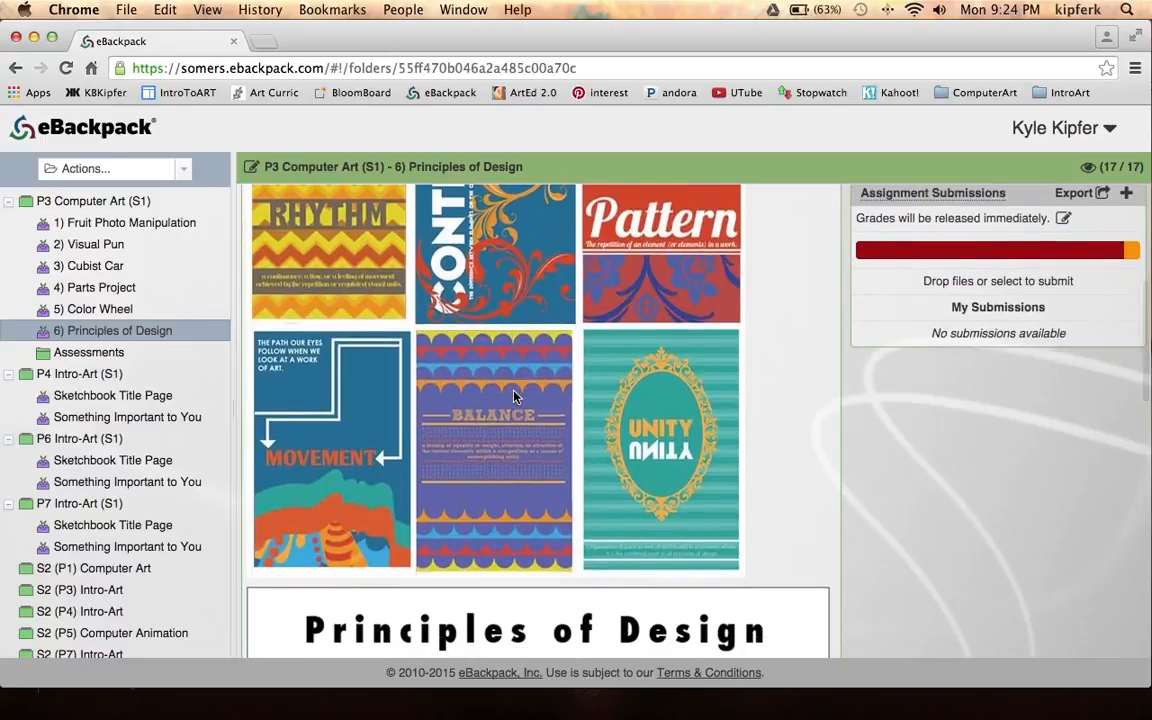
pyautogui.scroll(-15, 513, 398)
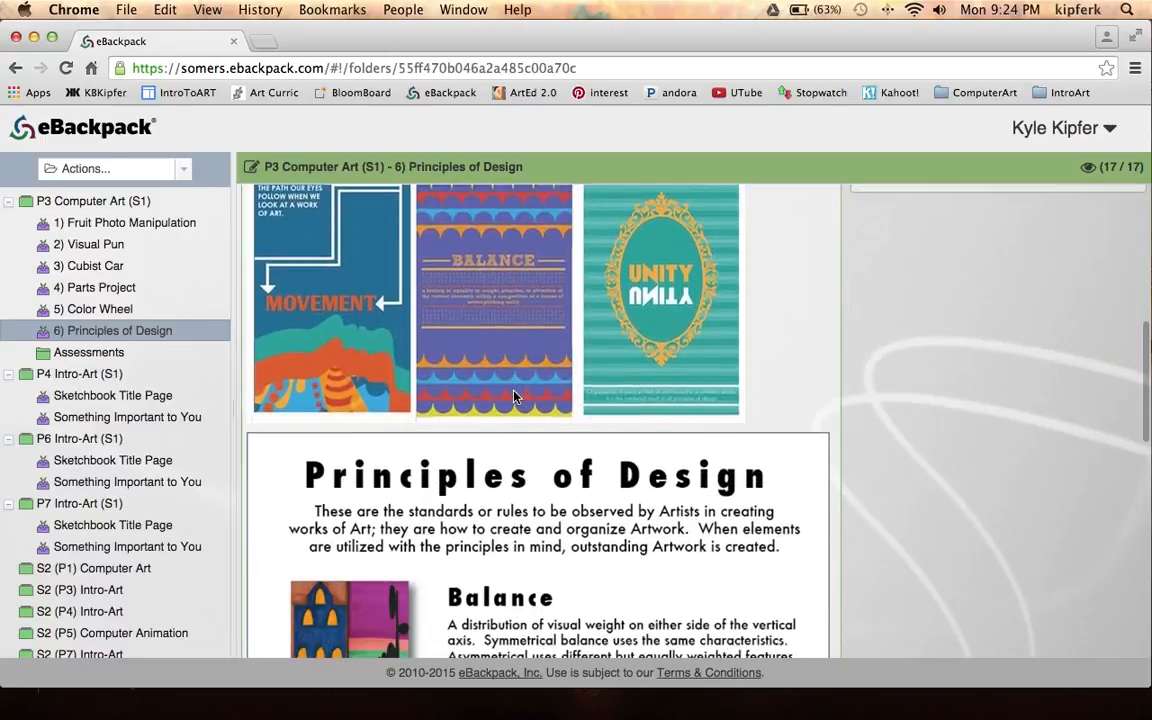
# Read the illustrated definitions of the design principles, from Balance through Unity, on the assignment page
pyautogui.scroll(-7, 515, 398)
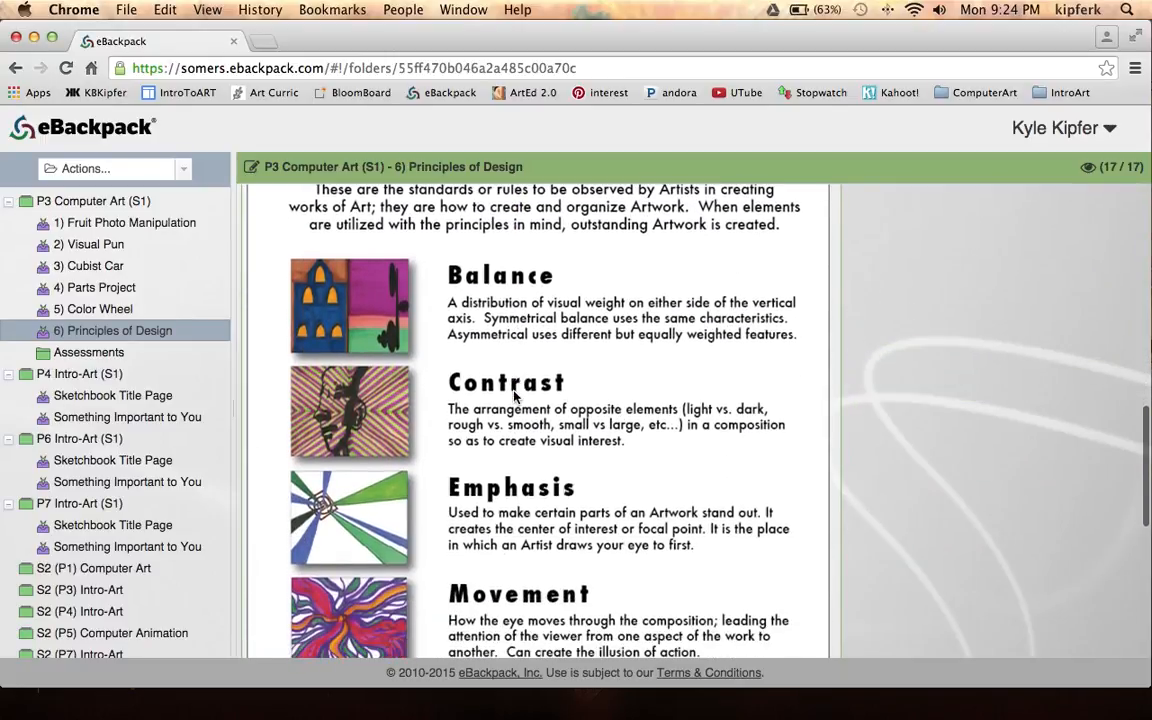
pyautogui.scroll(-2, 515, 398)
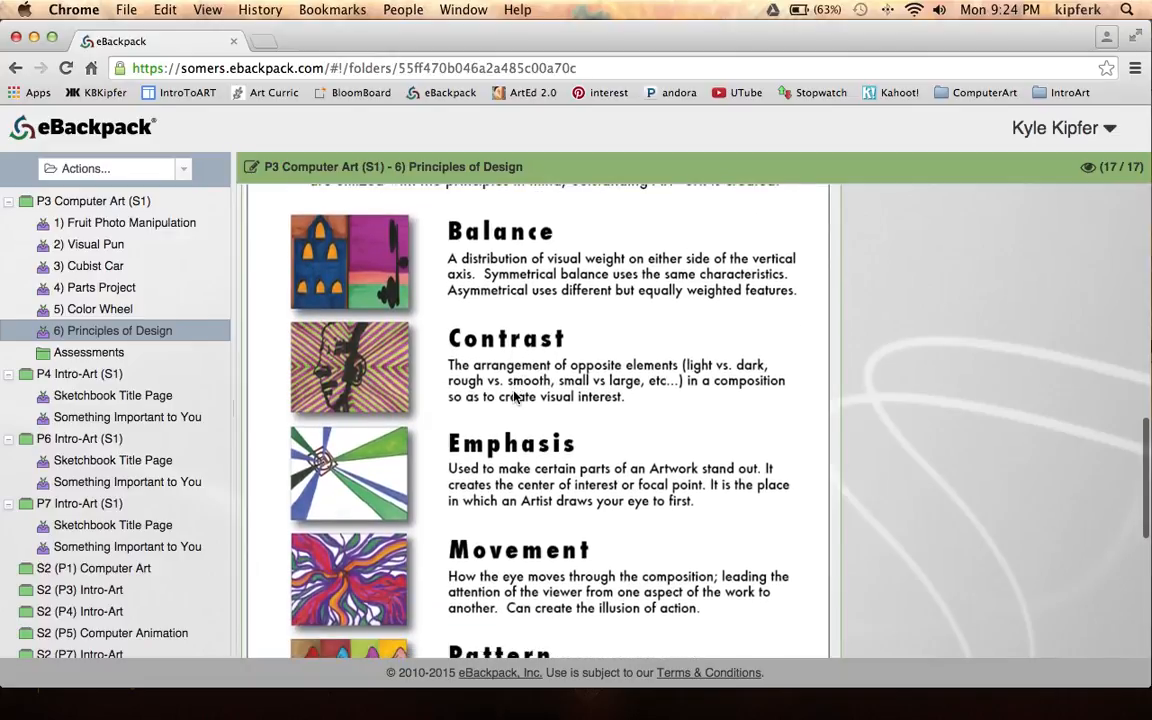
pyautogui.scroll(-1, 515, 396)
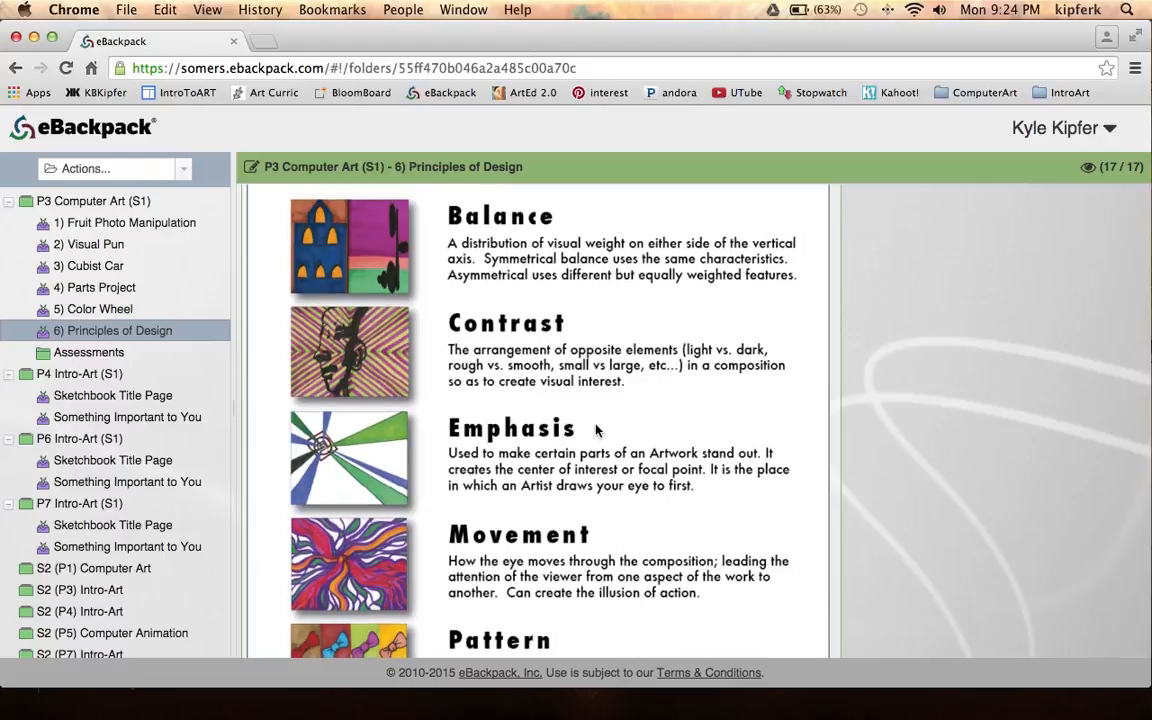
pyautogui.scroll(-5, 596, 430)
pyautogui.scroll(-3, 596, 430)
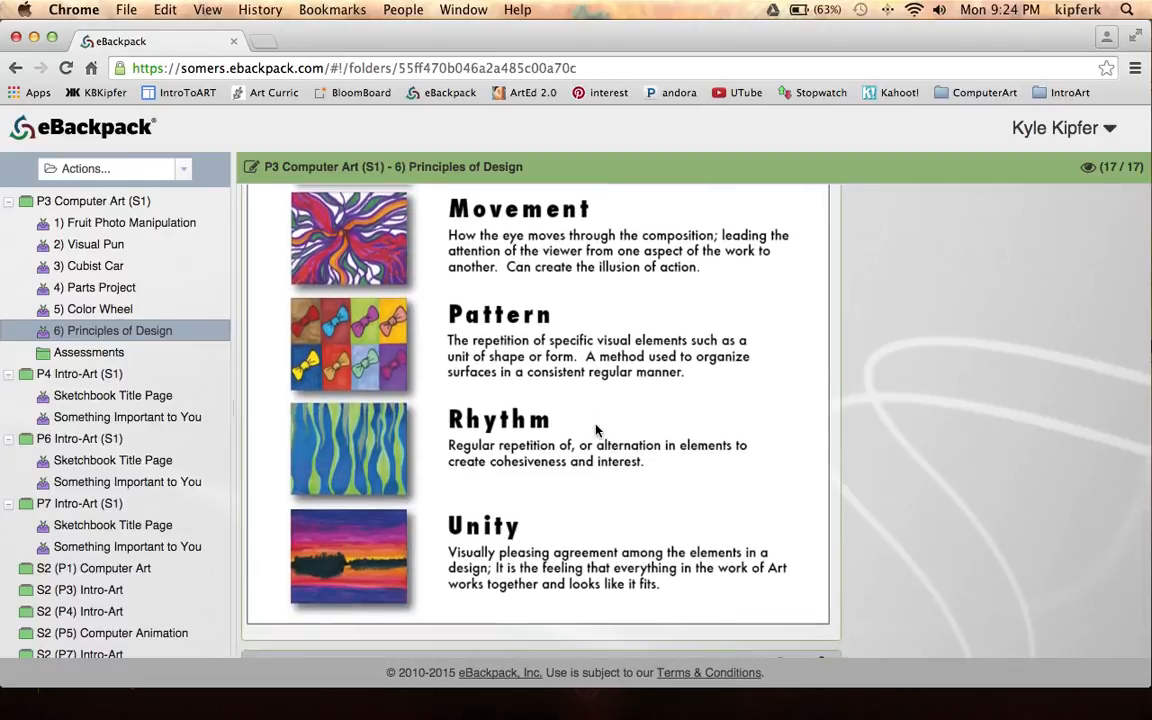
pyautogui.scroll(1, 596, 430)
pyautogui.scroll(2, 596, 430)
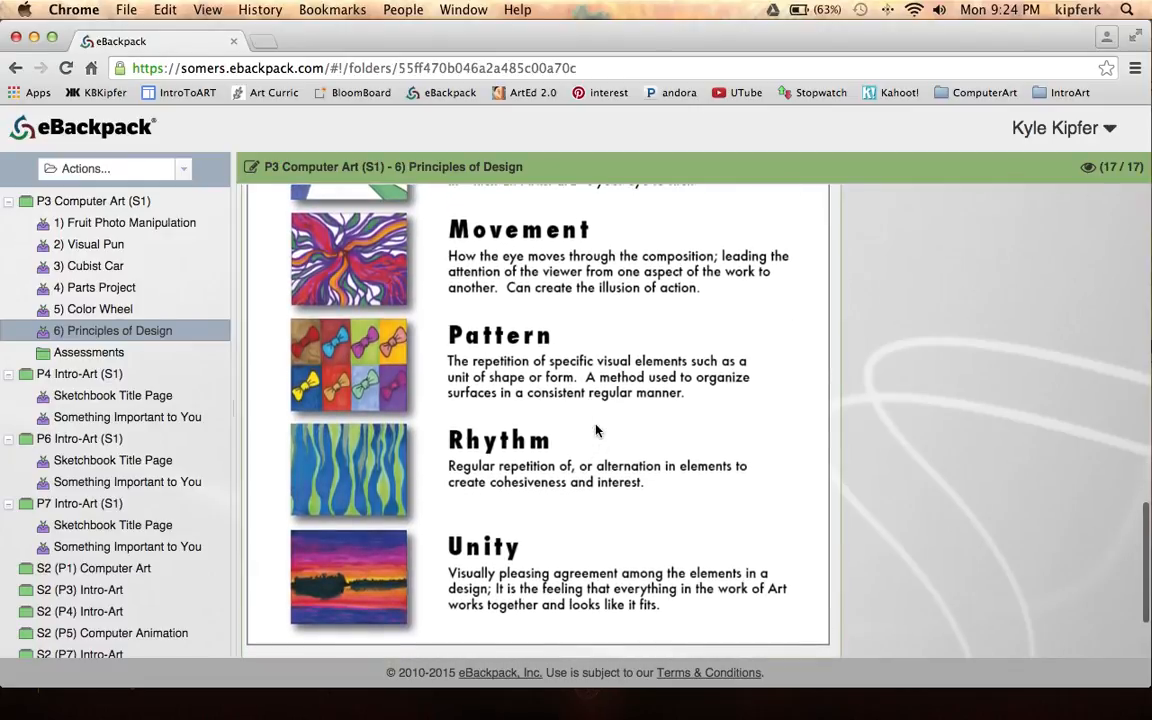
pyautogui.scroll(3, 596, 430)
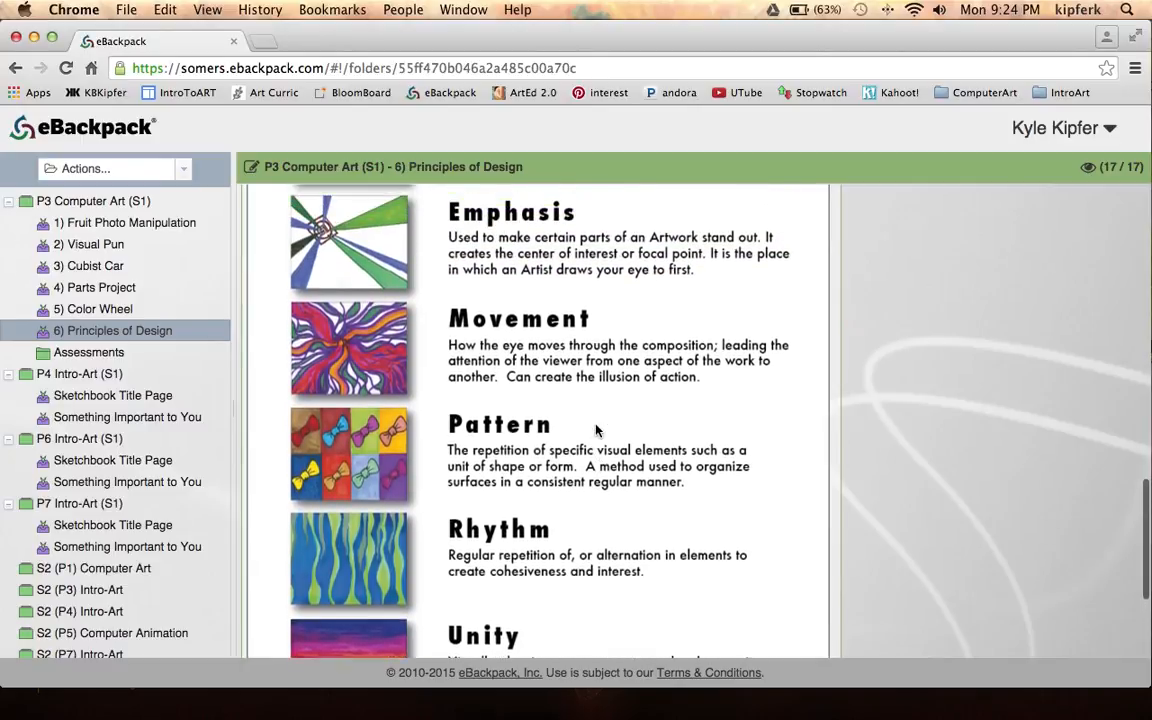
pyautogui.scroll(6, 570, 438)
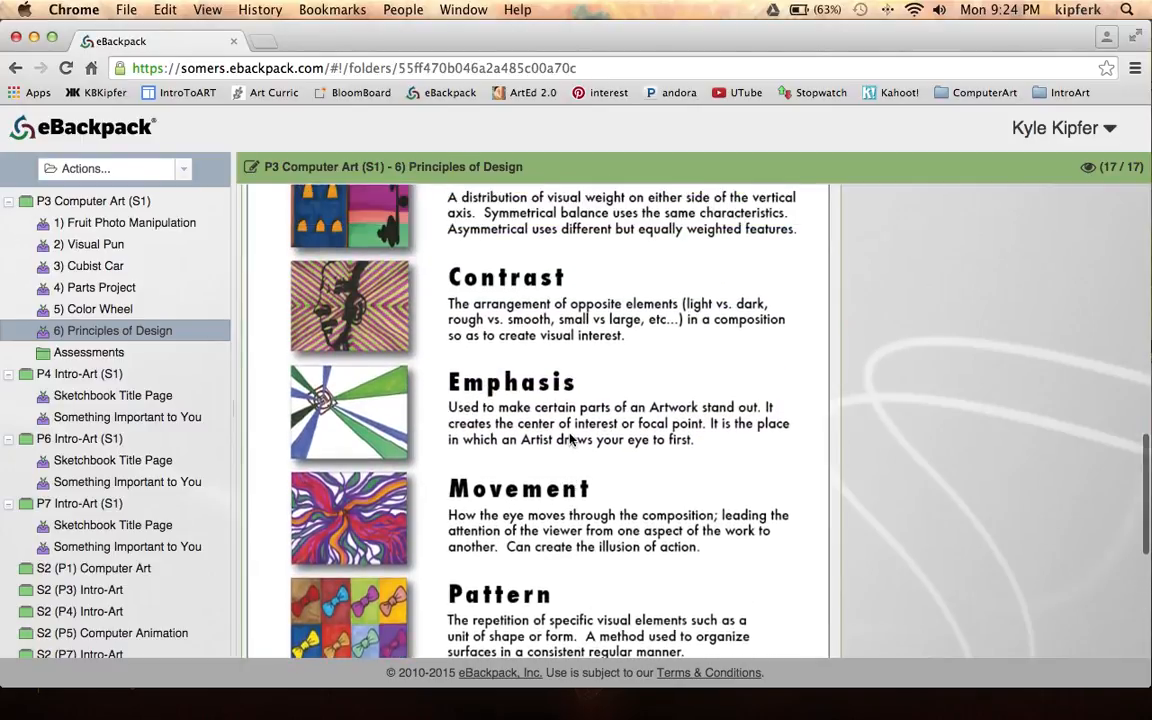
pyautogui.scroll(1, 570, 438)
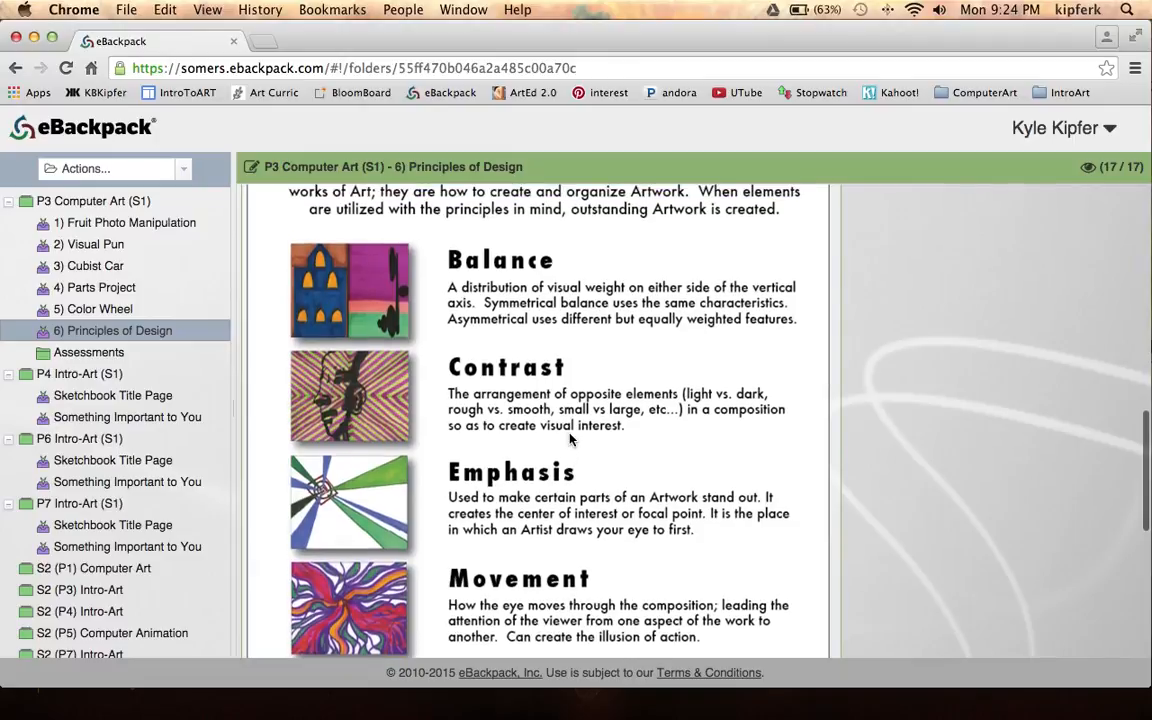
pyautogui.scroll(-2, 568, 437)
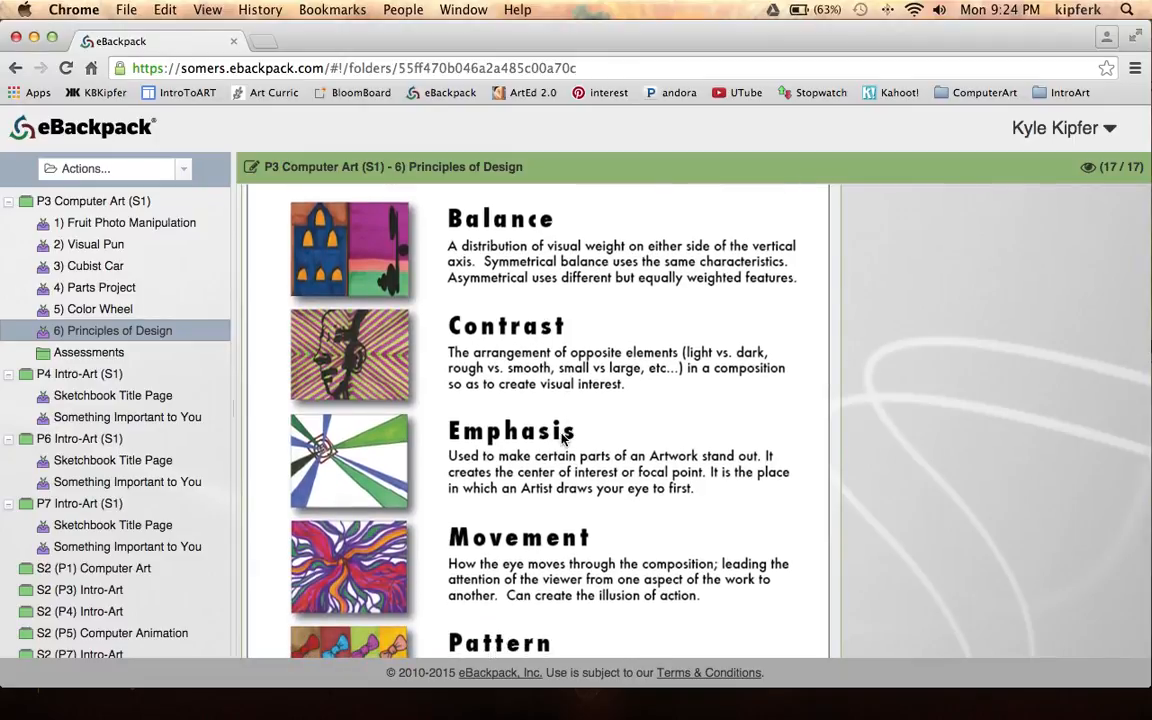
# Switch to Adobe Photoshop Elements and close the open Untitled-1 document
pyautogui.moveTo(771, 674)
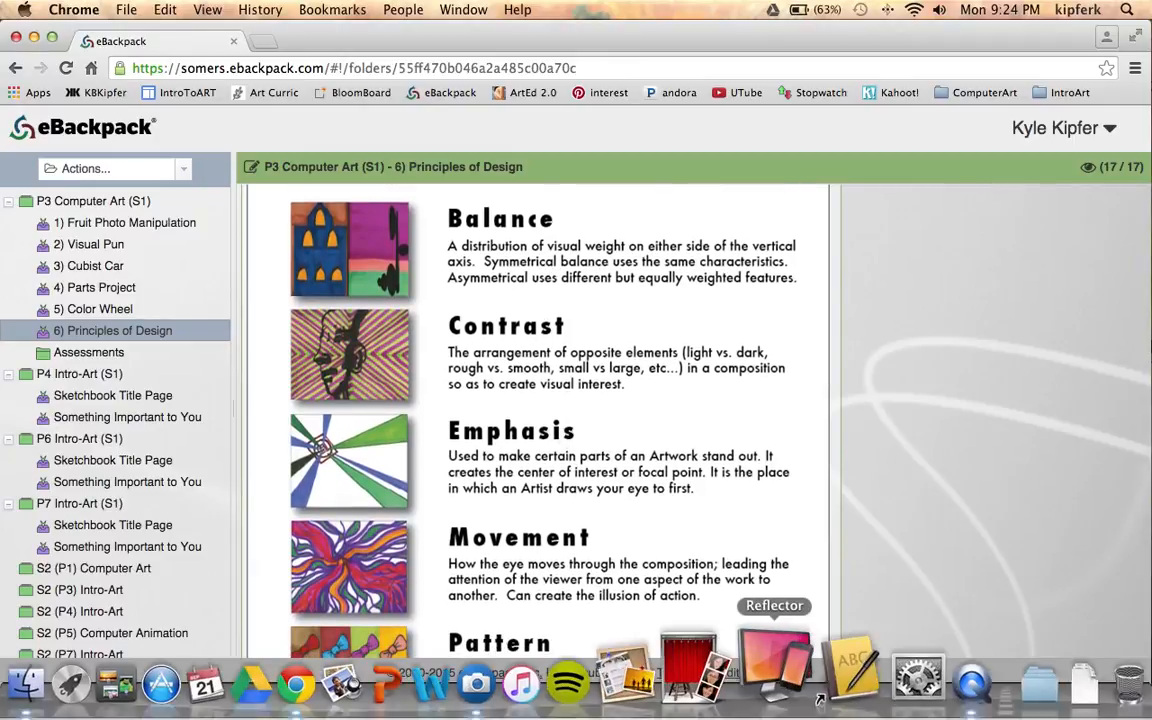
pyautogui.click(557, 680)
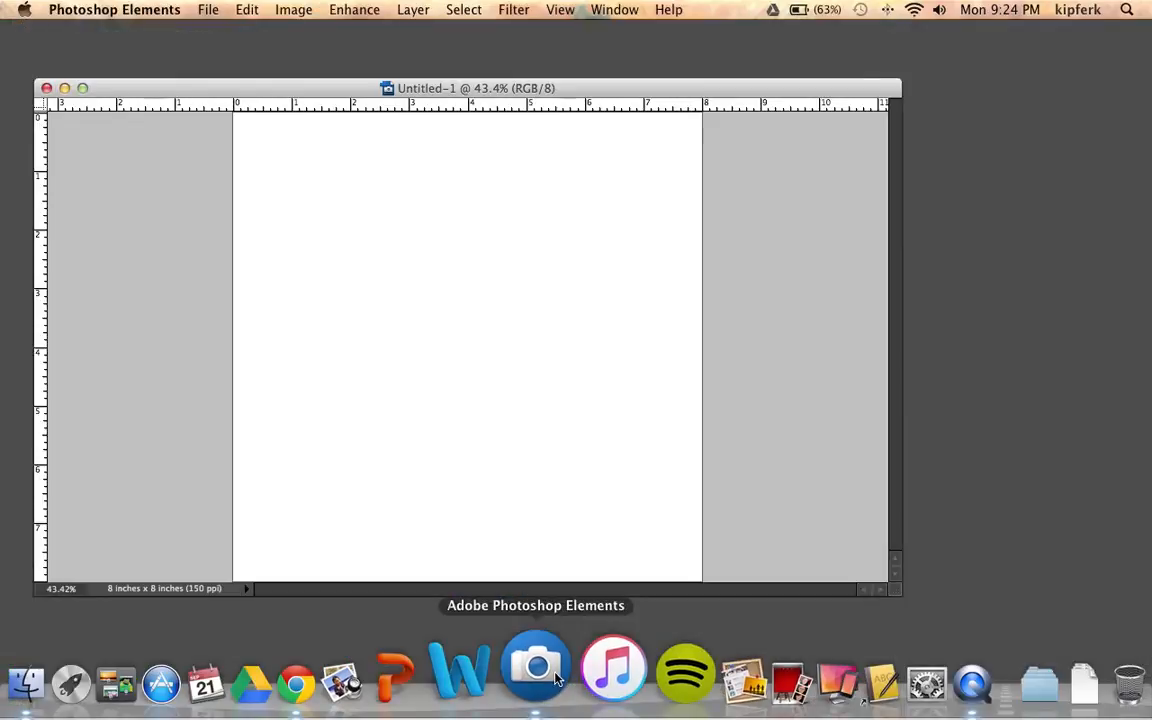
pyautogui.click(46, 88)
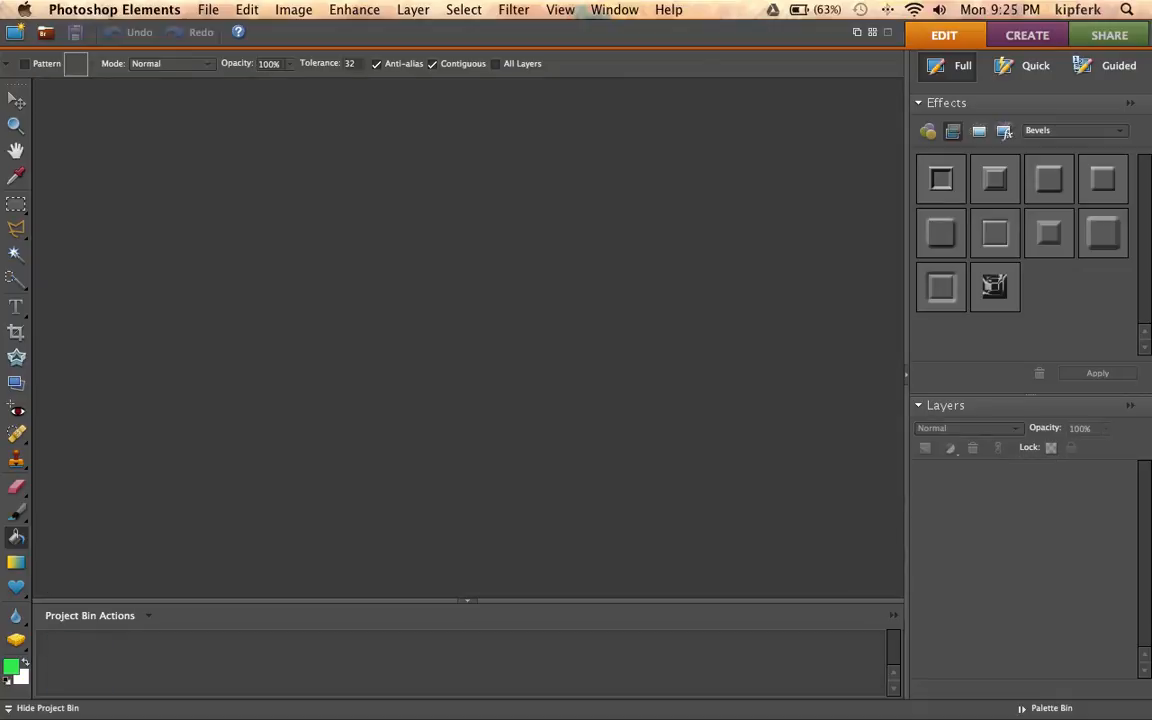
# Start a new blank file and set its width and height to 8 inches each
pyautogui.click(208, 9)
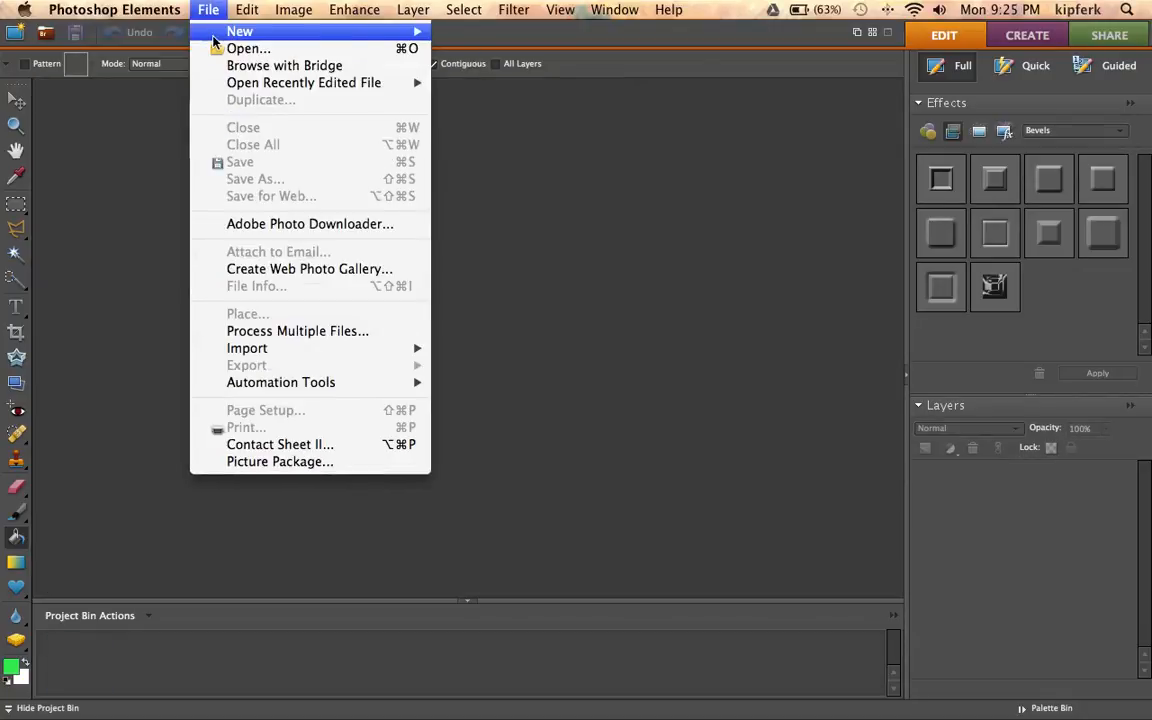
pyautogui.moveTo(288, 33)
pyautogui.click(455, 34)
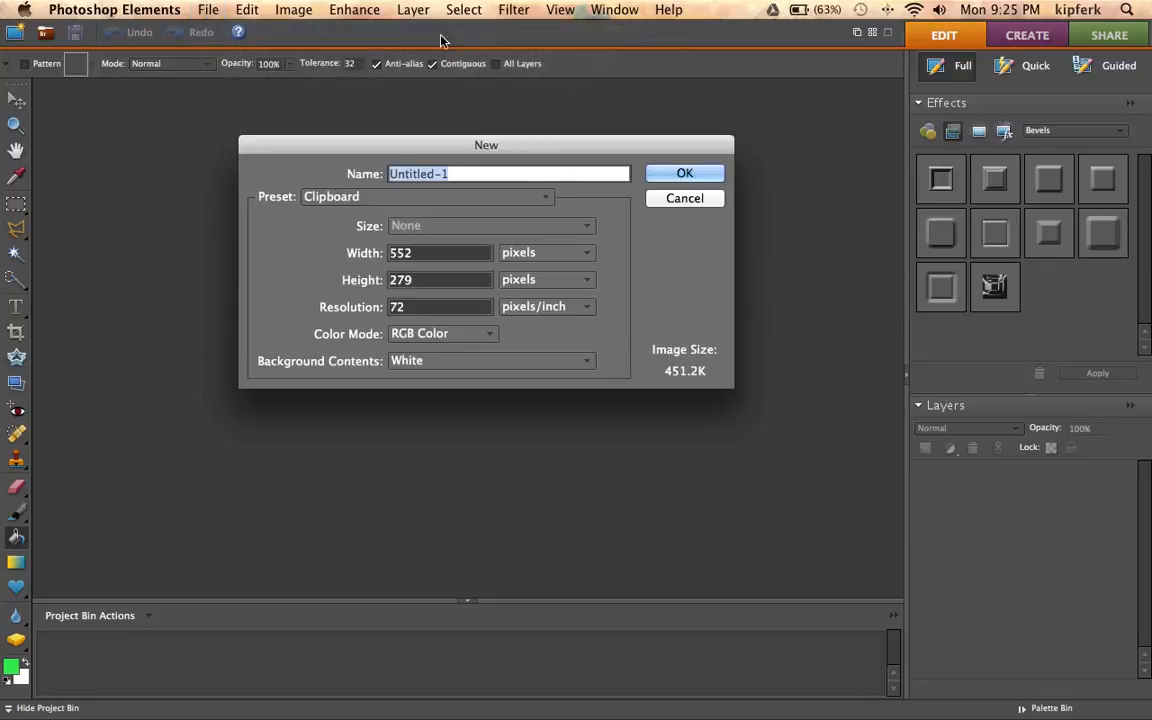
pyautogui.click(512, 252)
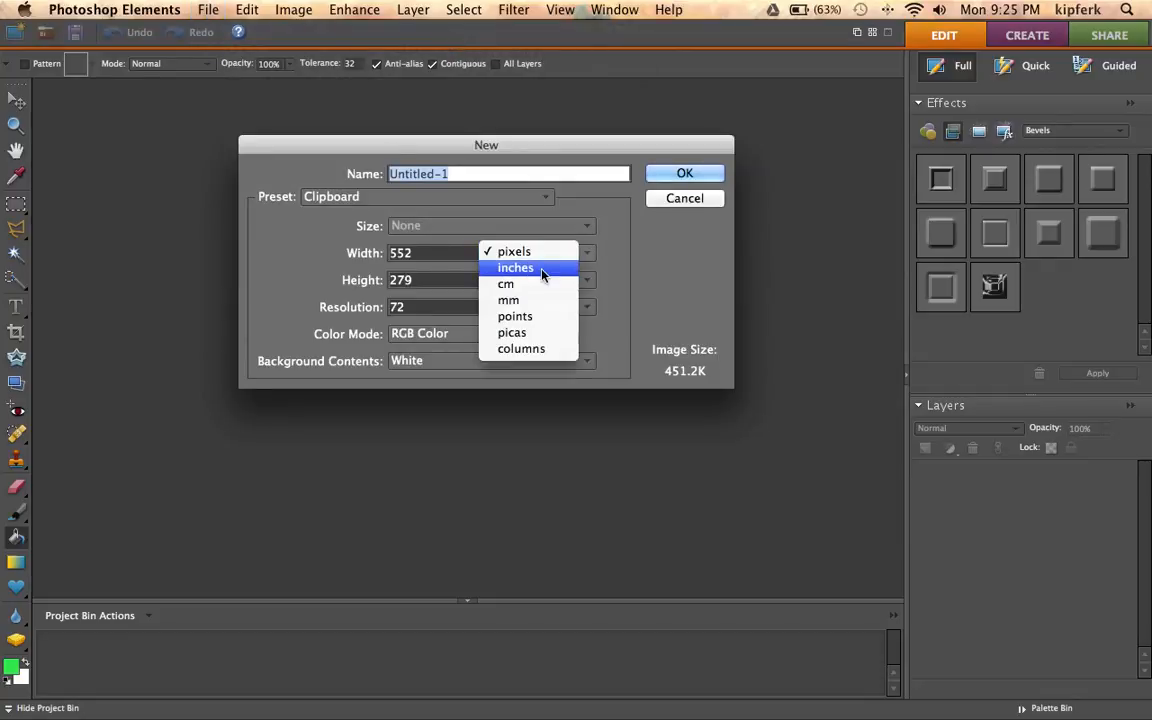
pyautogui.click(541, 271)
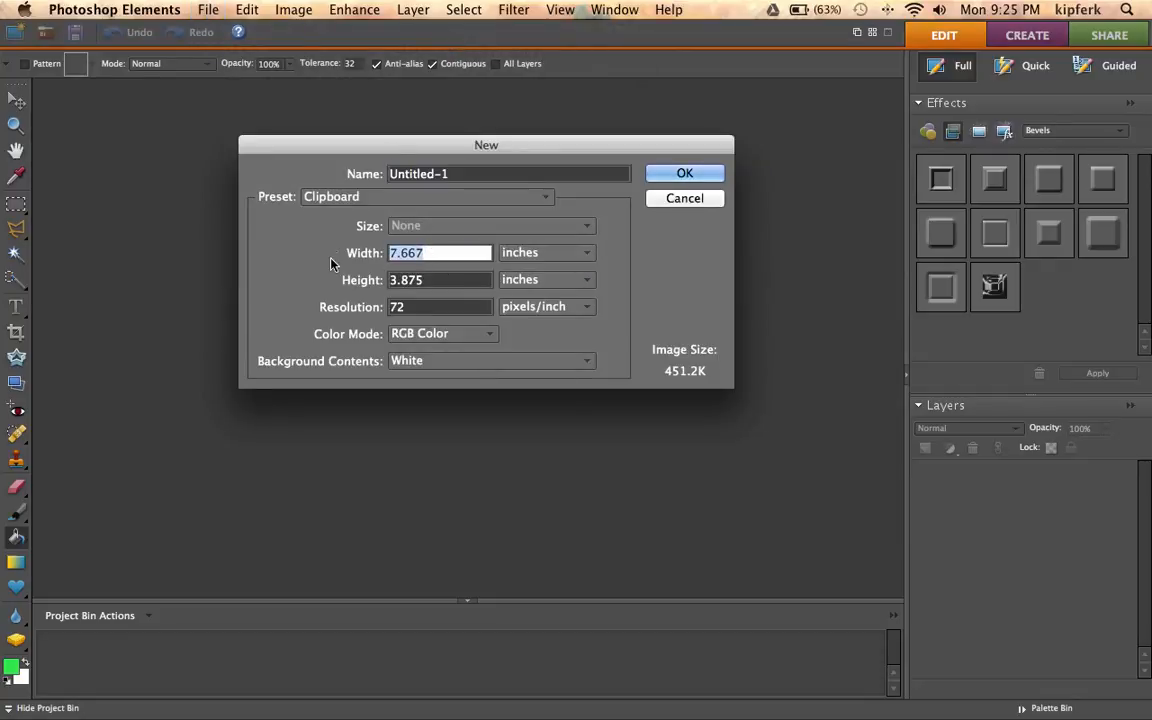
pyautogui.write('8')
pyautogui.press('Tab')
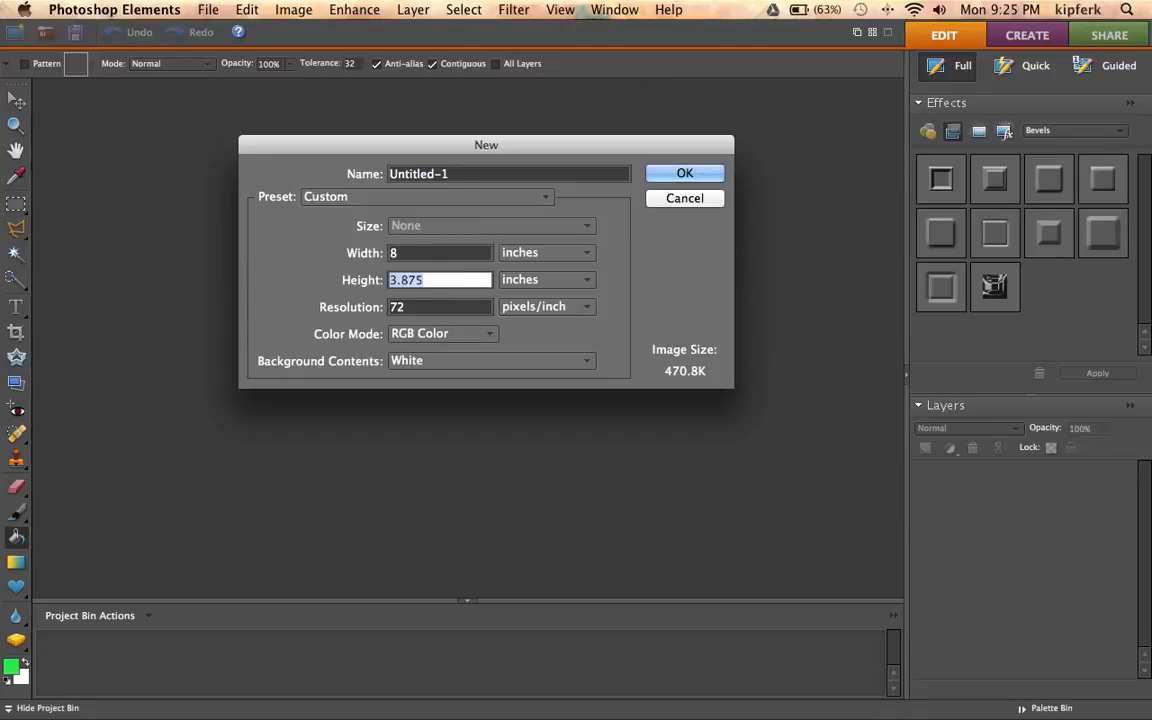
pyautogui.write('8')
# Set the new document's resolution to 150 pixels/inch
pyautogui.press('Tab')
pyautogui.write('7')
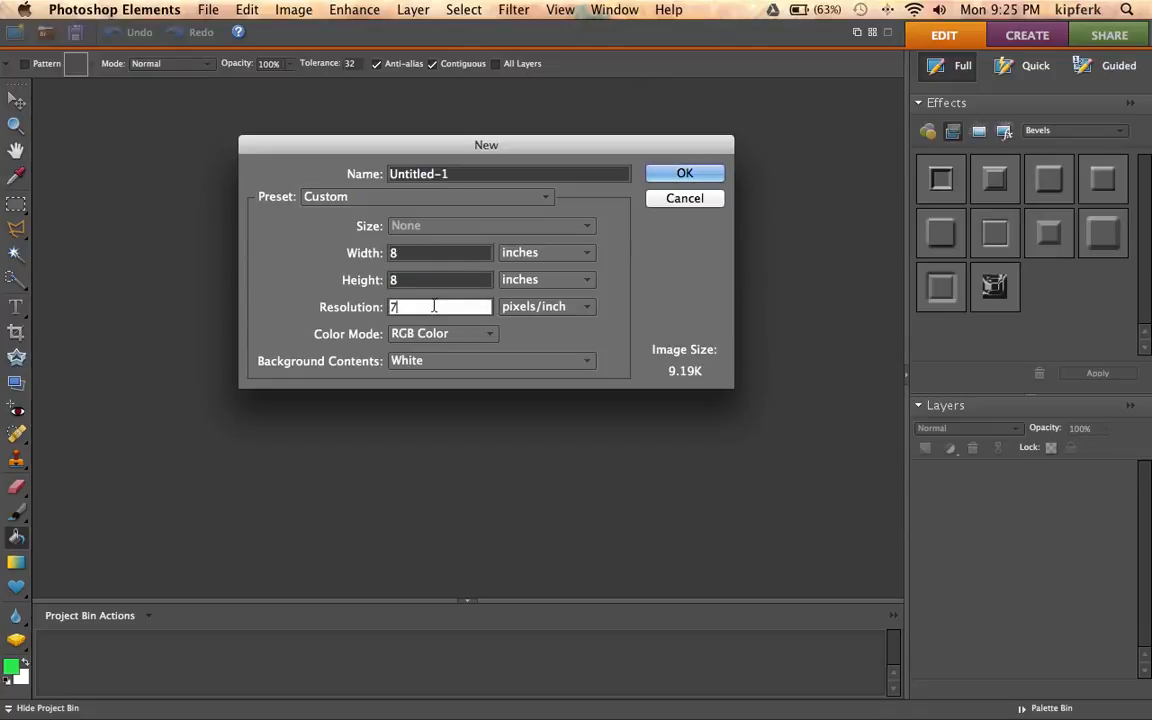
pyautogui.press('BackSpace')
pyautogui.write('15')
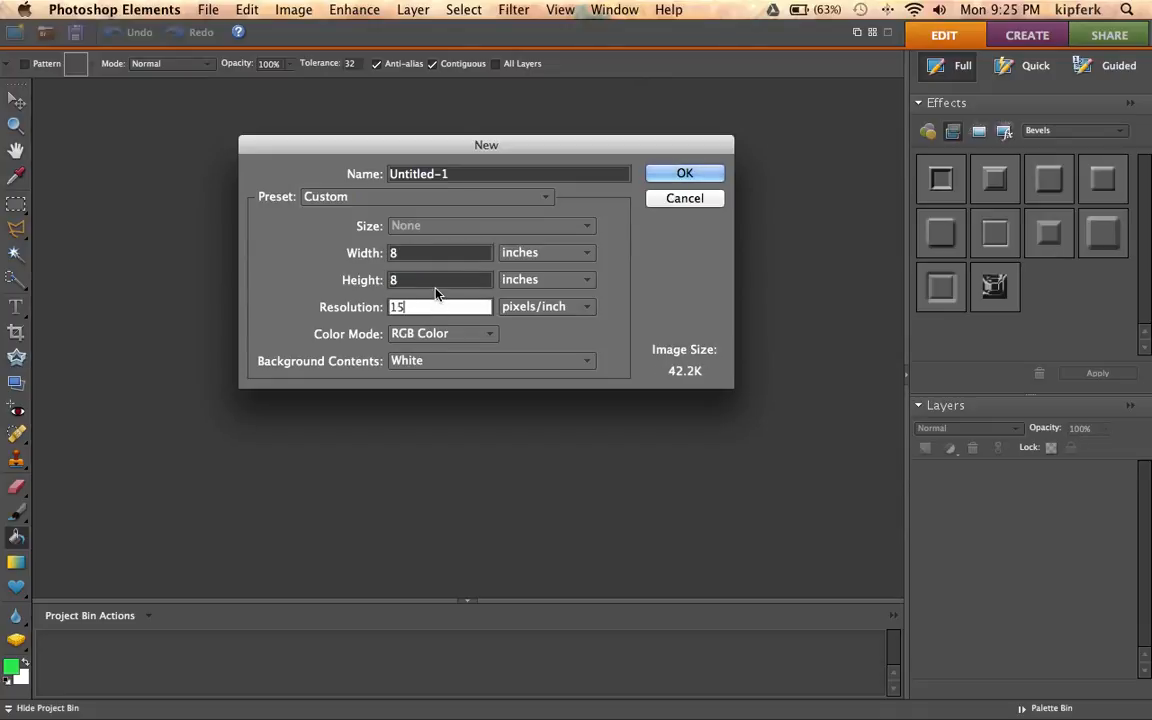
pyautogui.write('0')
# Name the new document Balance1 and create it
pyautogui.click(465, 178)
pyautogui.moveTo(465, 178); pyautogui.dragTo(352, 176)
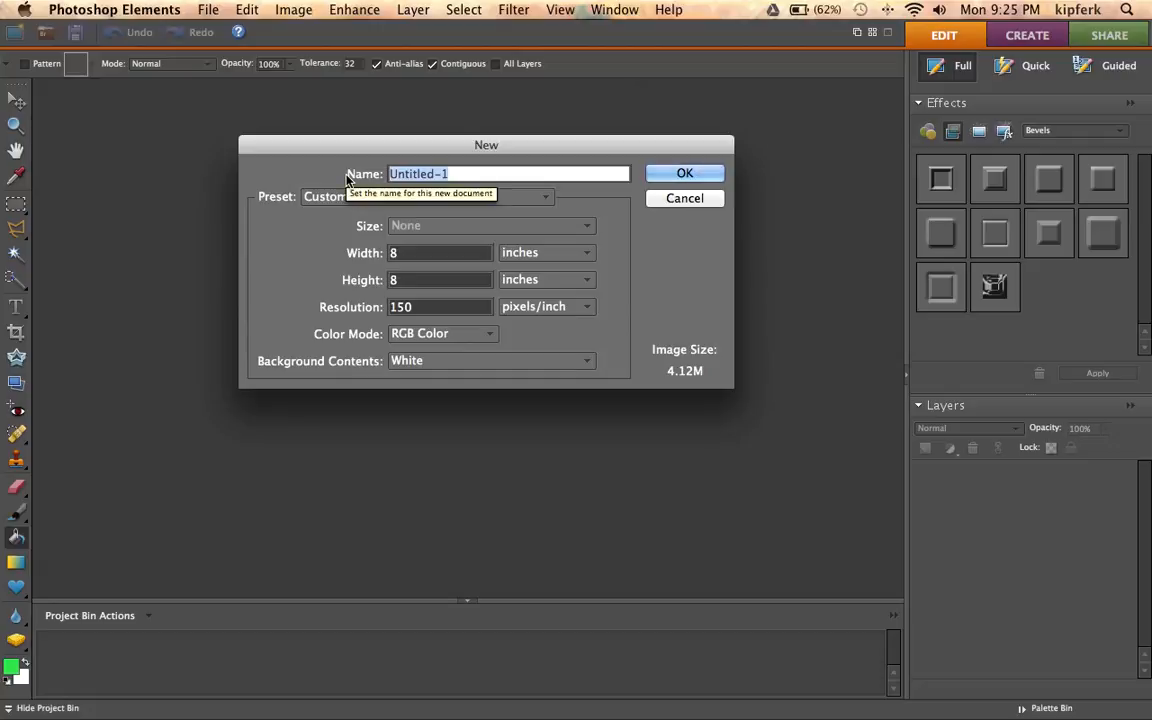
pyautogui.write('B')
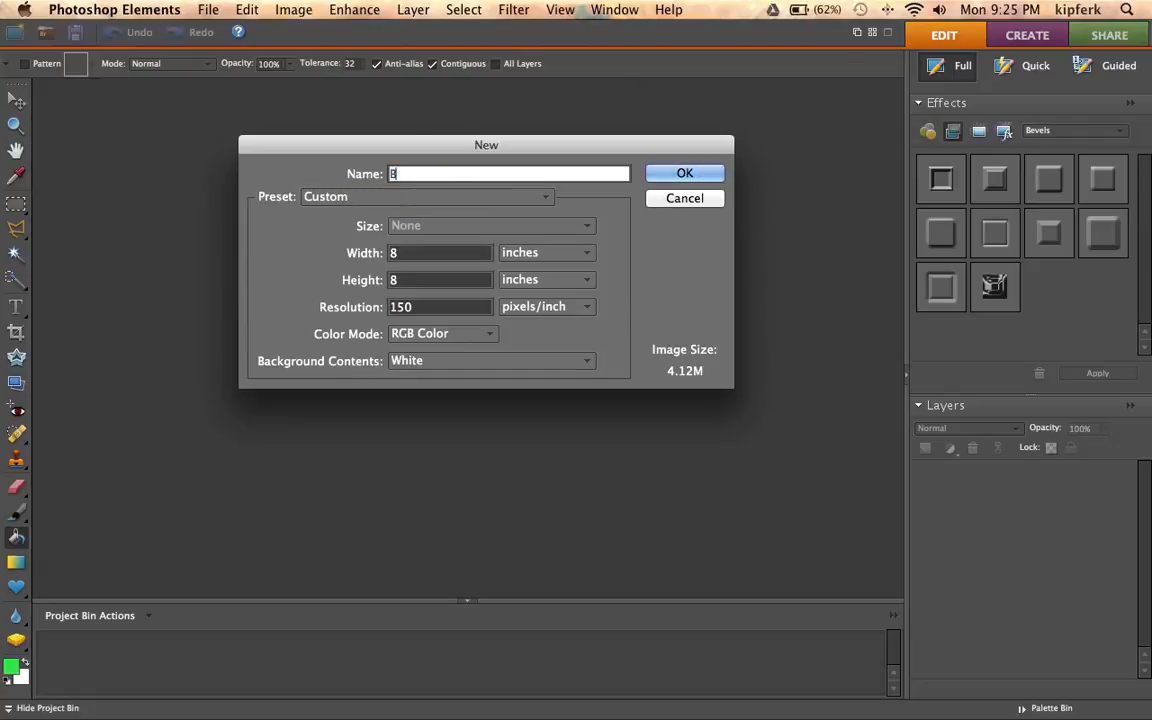
pyautogui.write('alance1')
pyautogui.click(706, 175)
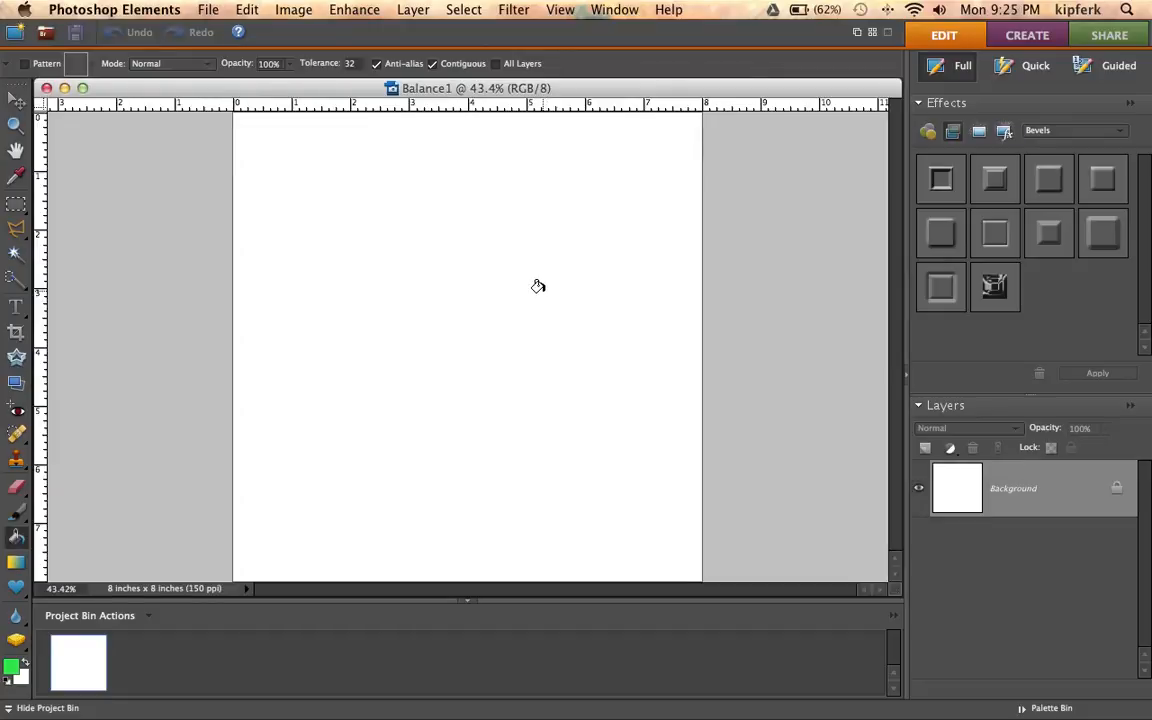
# Draw a green Radioactive custom shape about 3 inches wide in the upper-left area of the canvas
pyautogui.press('z')
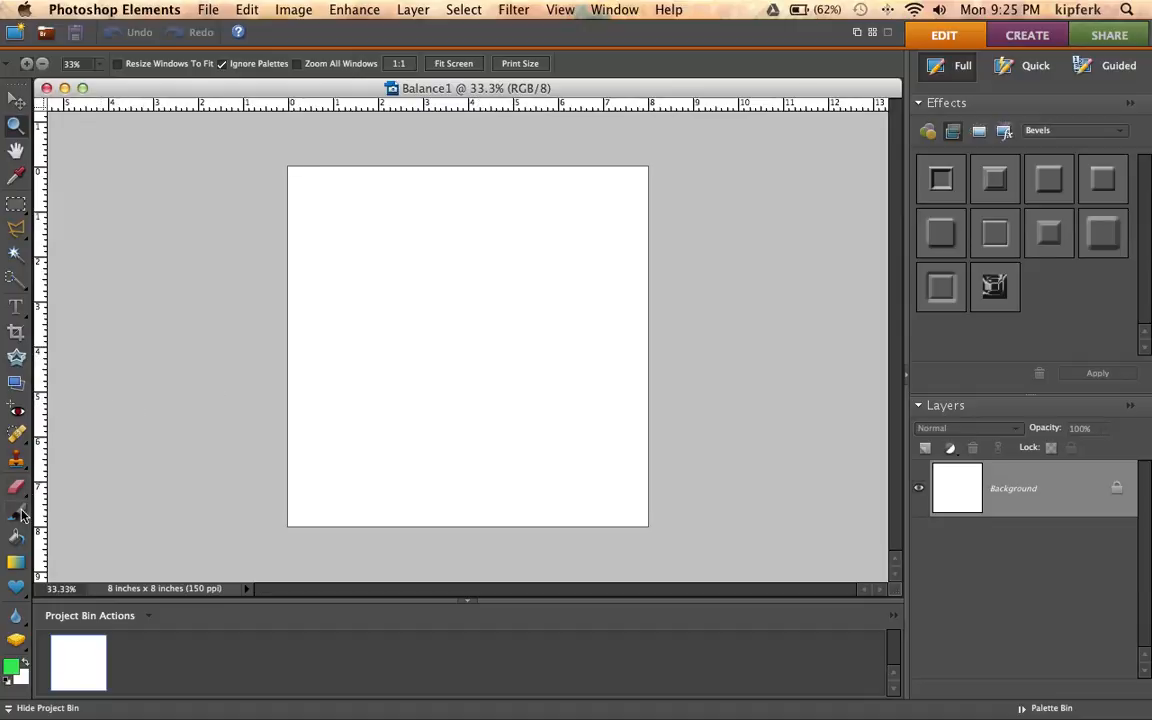
pyautogui.click(16, 591)
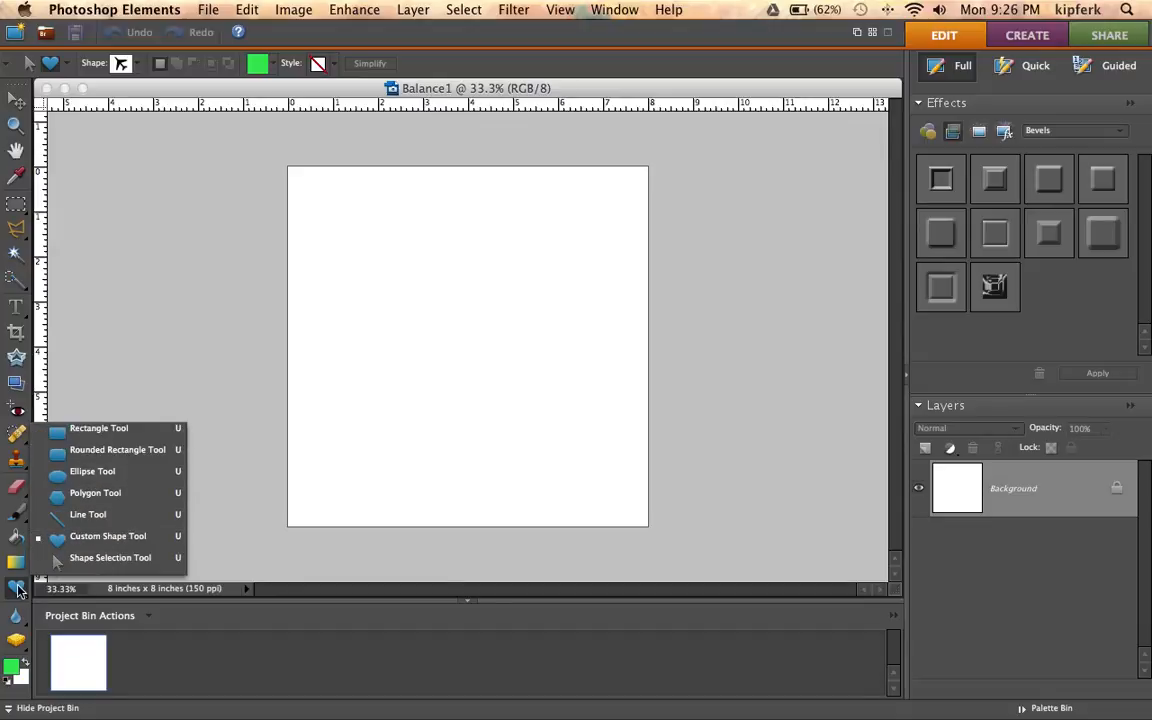
pyautogui.click(80, 534)
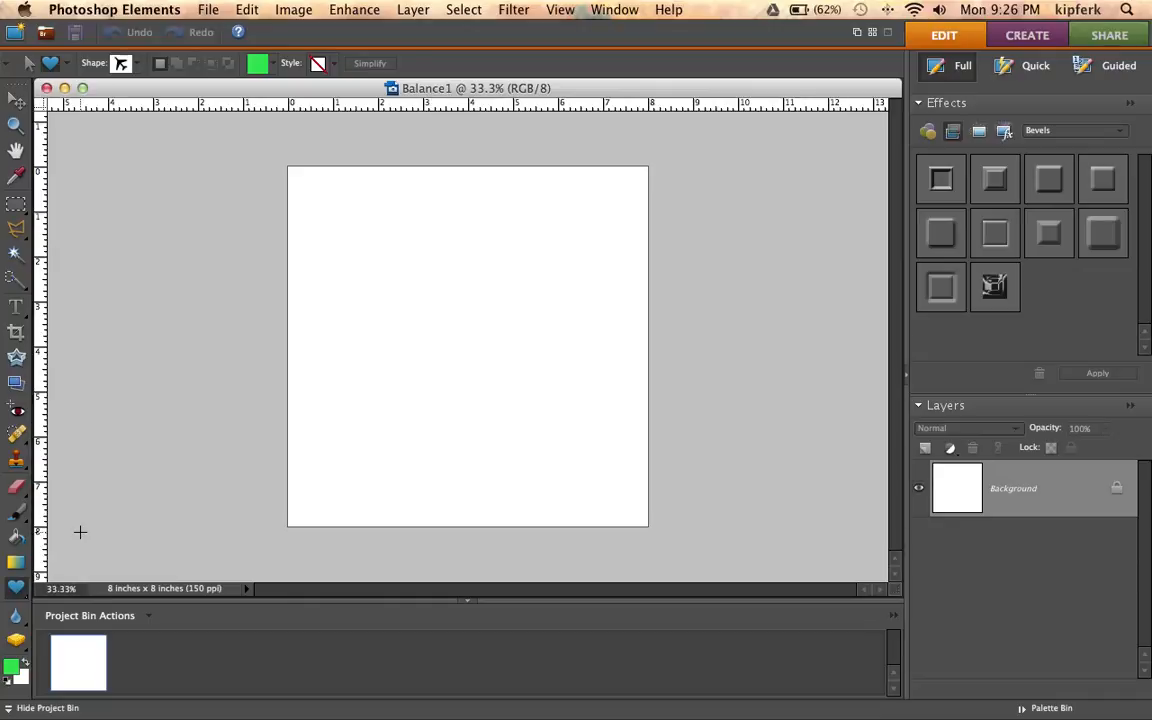
pyautogui.click(137, 66)
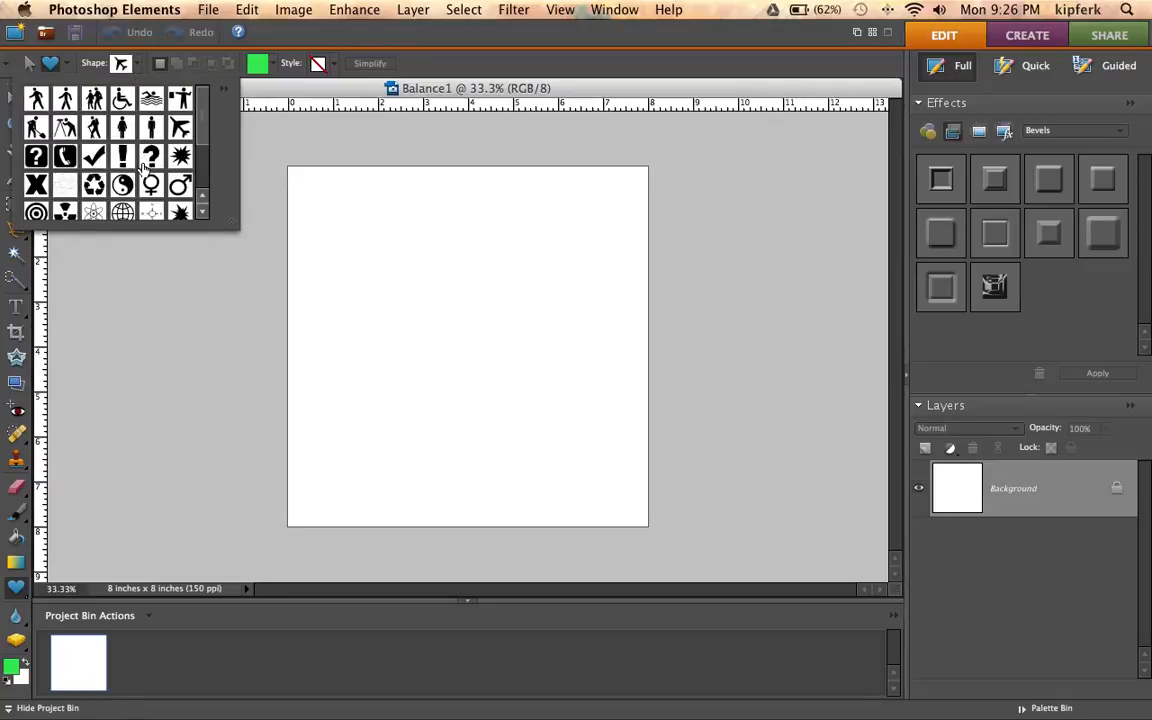
pyautogui.scroll(-3, 145, 168)
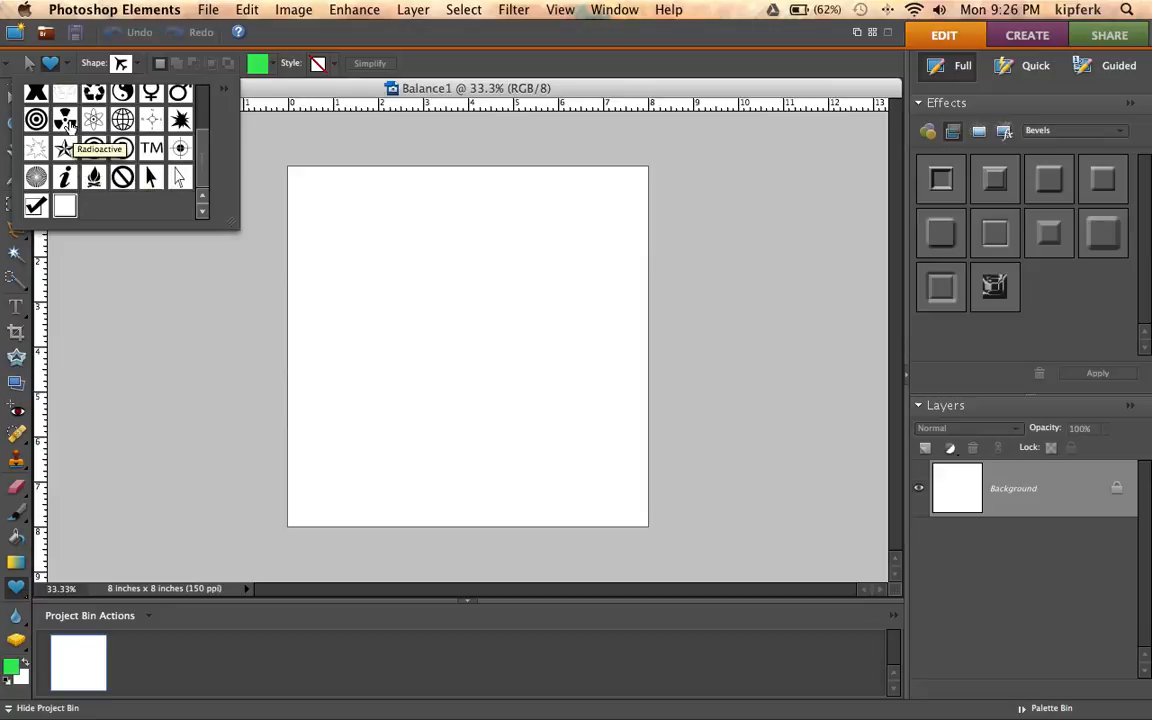
pyautogui.click(66, 121)
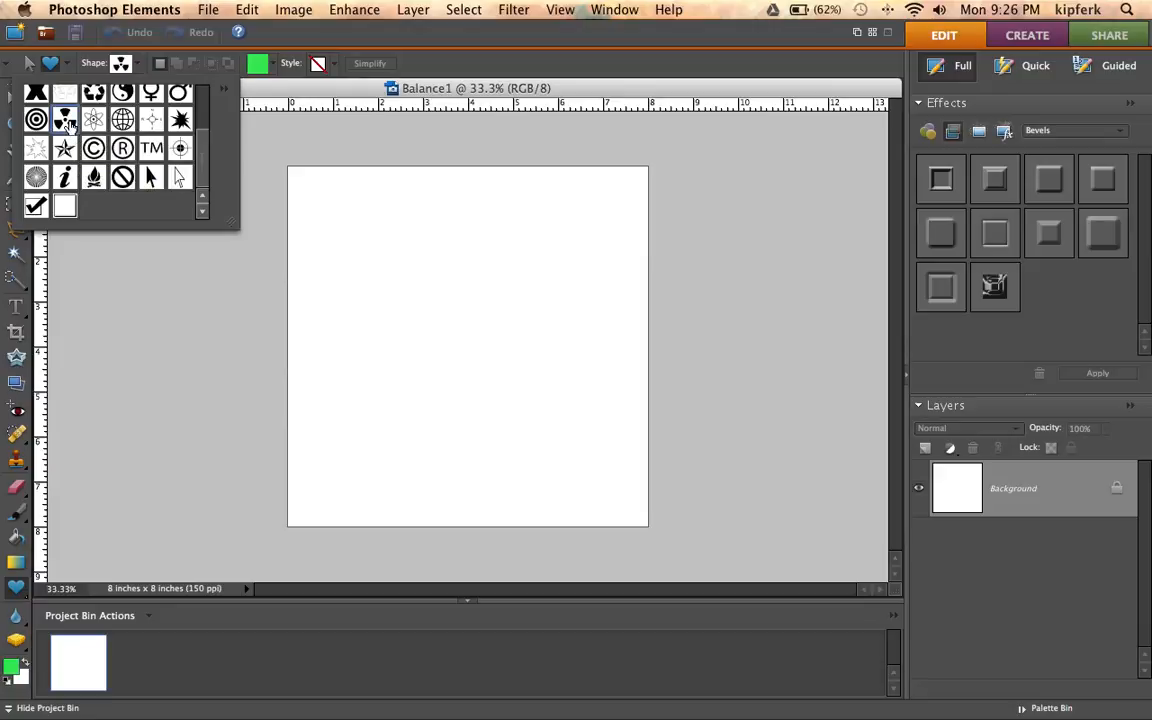
pyautogui.click(309, 210)
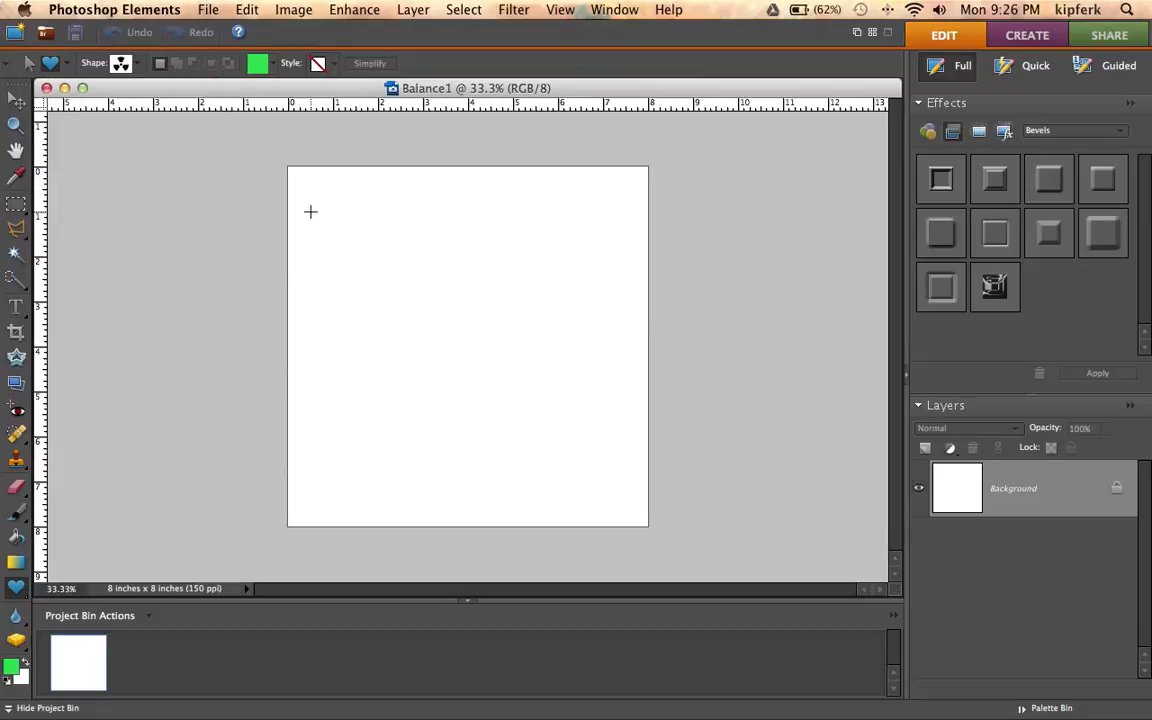
pyautogui.moveTo(309, 210); pyautogui.dragTo(450, 337)
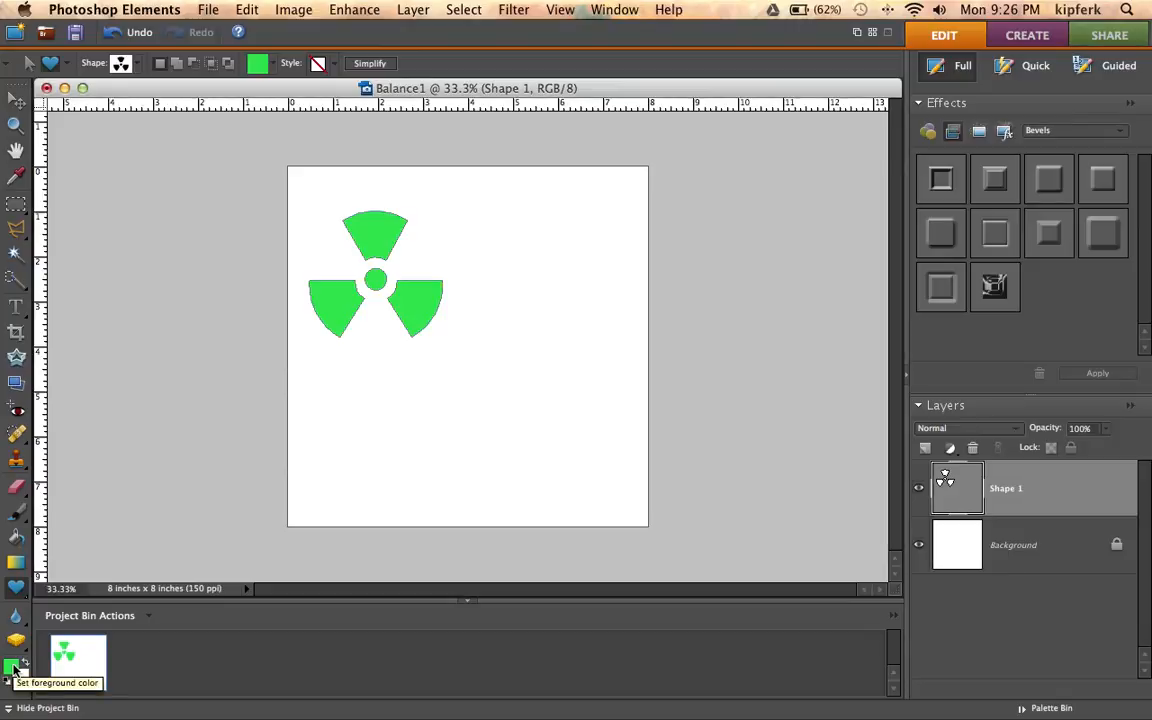
# Set the foreground color to purple #9517ee
pyautogui.click(12, 667)
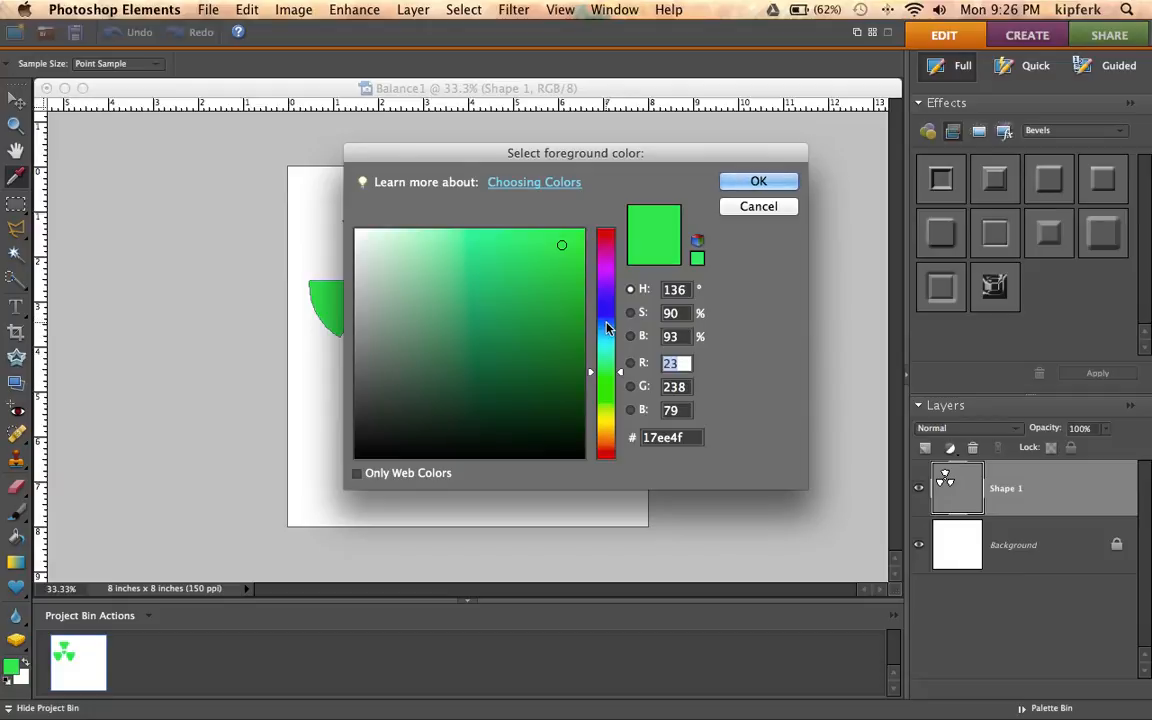
pyautogui.click(608, 284)
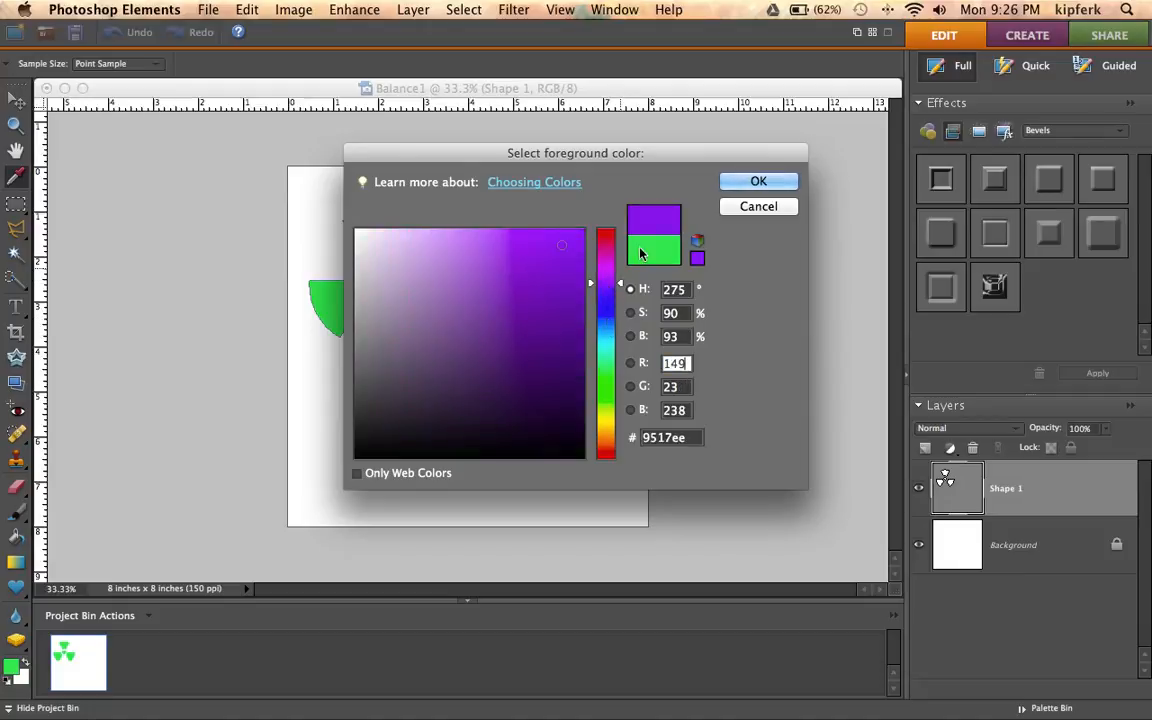
pyautogui.click(757, 182)
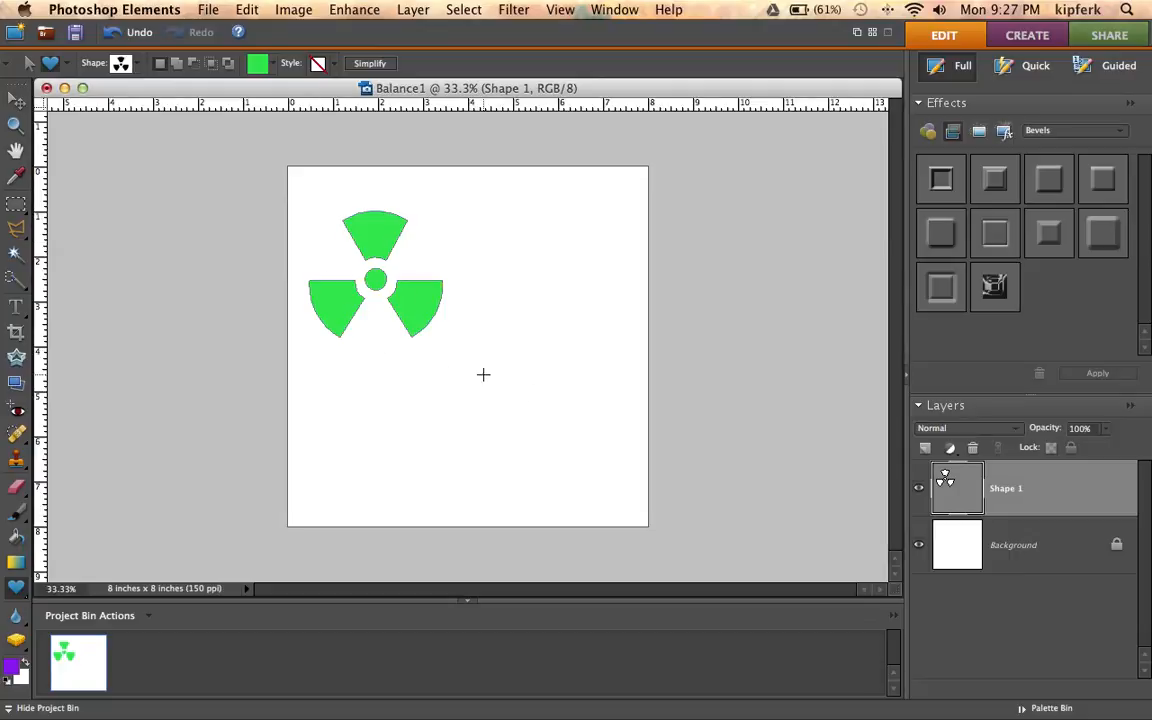
# Try to add a second Radioactive shape about 3 inches wide in the canvas's lower-right area and fill it with purple using the Paint Bucket
pyautogui.moveTo(482, 376); pyautogui.dragTo(629, 492)
pyautogui.moveTo(643, 505); pyautogui.dragTo(645, 506)
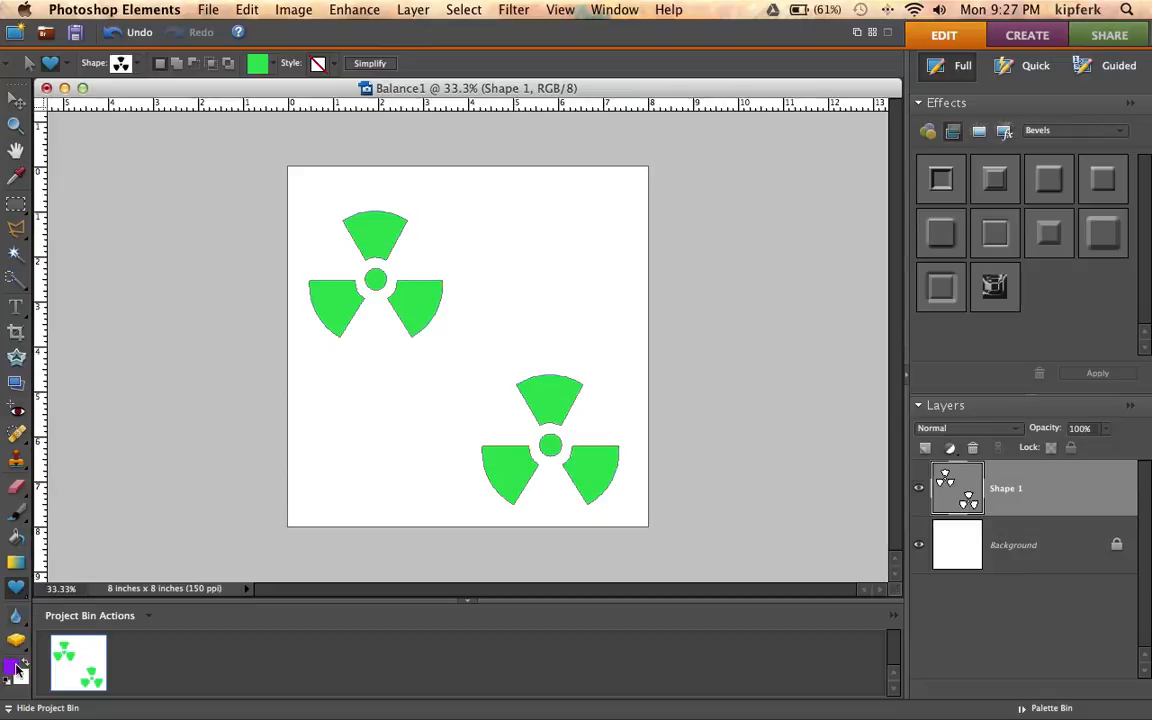
pyautogui.click(20, 540)
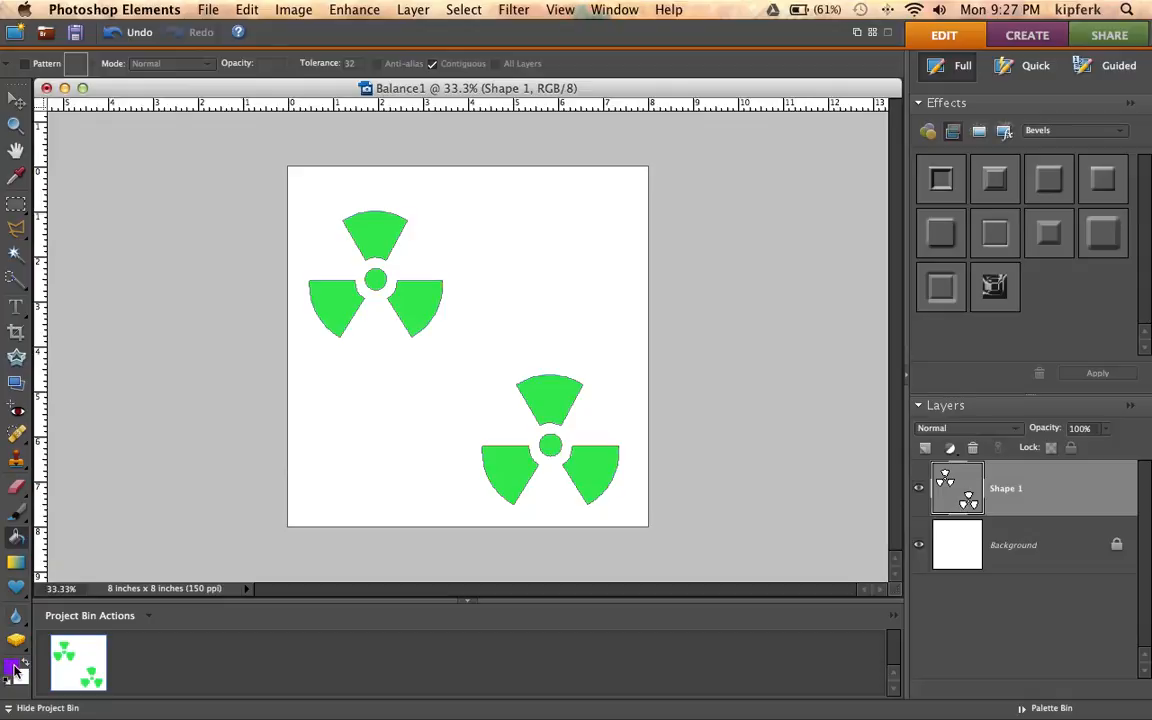
pyautogui.click(547, 383)
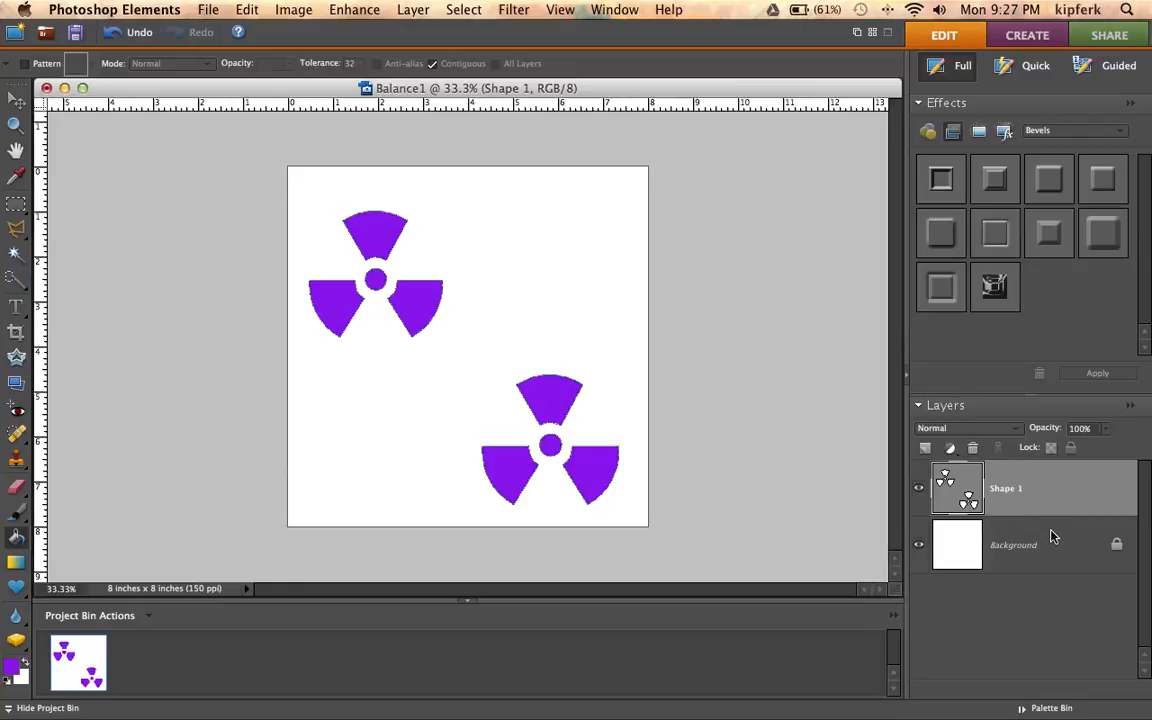
pyautogui.press('ctrl+super+Escape')
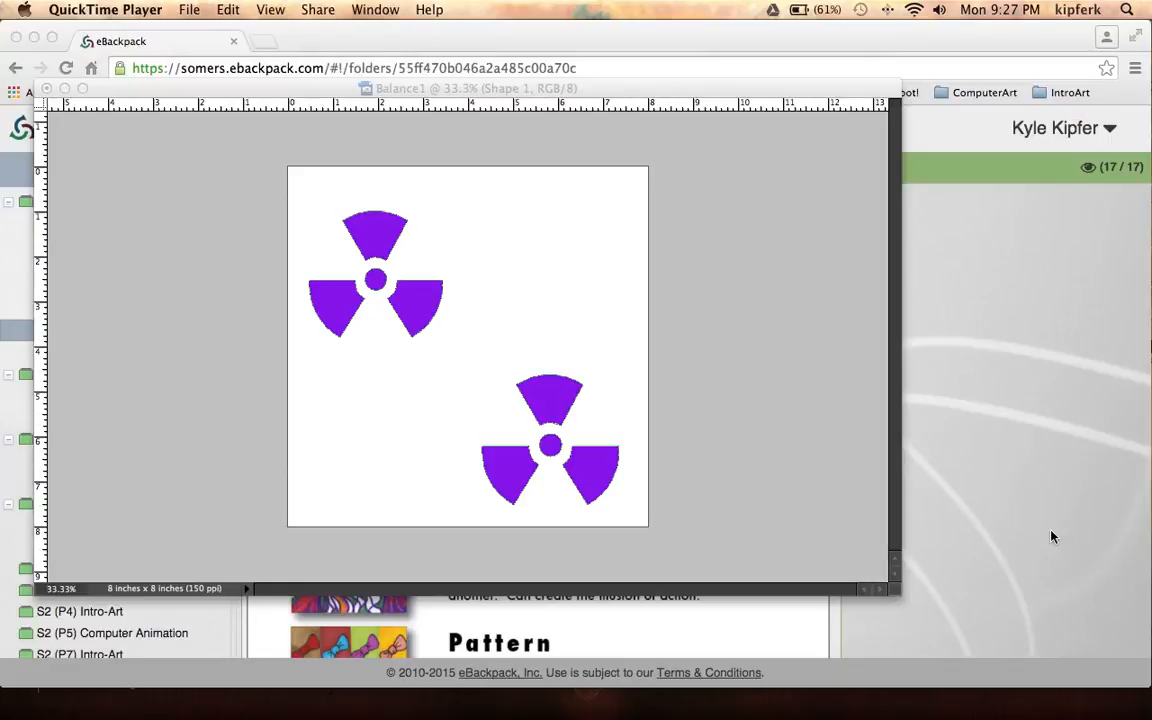
pyautogui.click(811, 466)
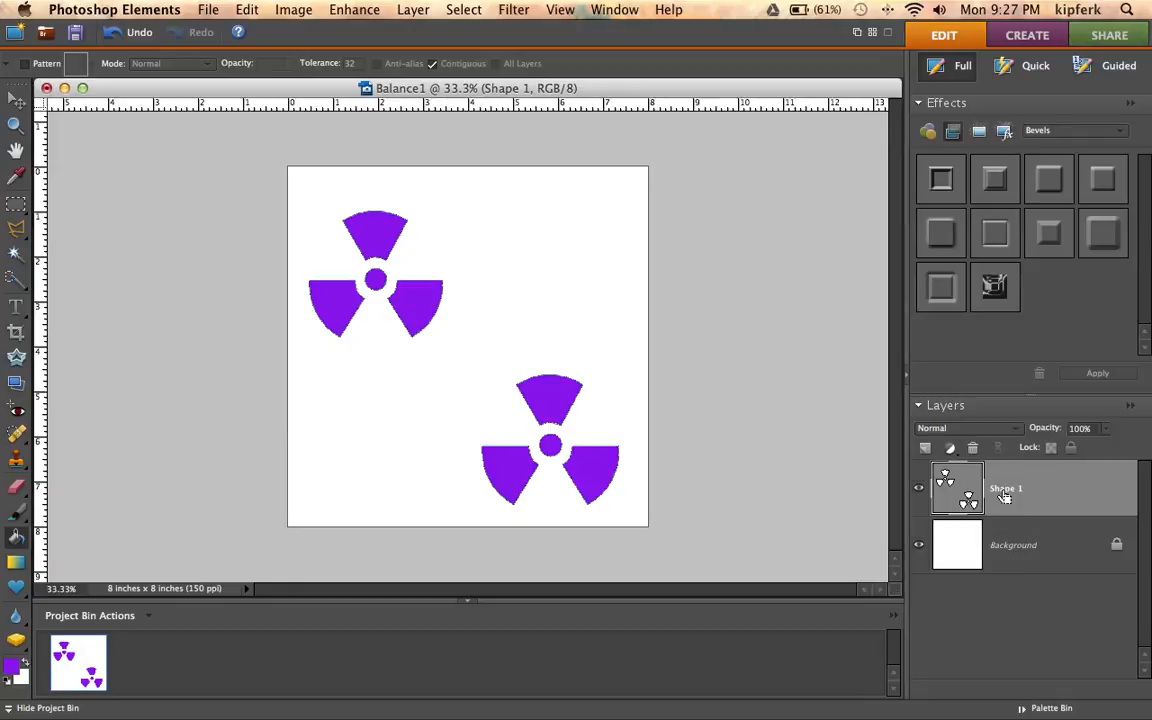
# Undo the purple fill and the second Radioactive shape
pyautogui.press('super+z')
pyautogui.press('super+z')
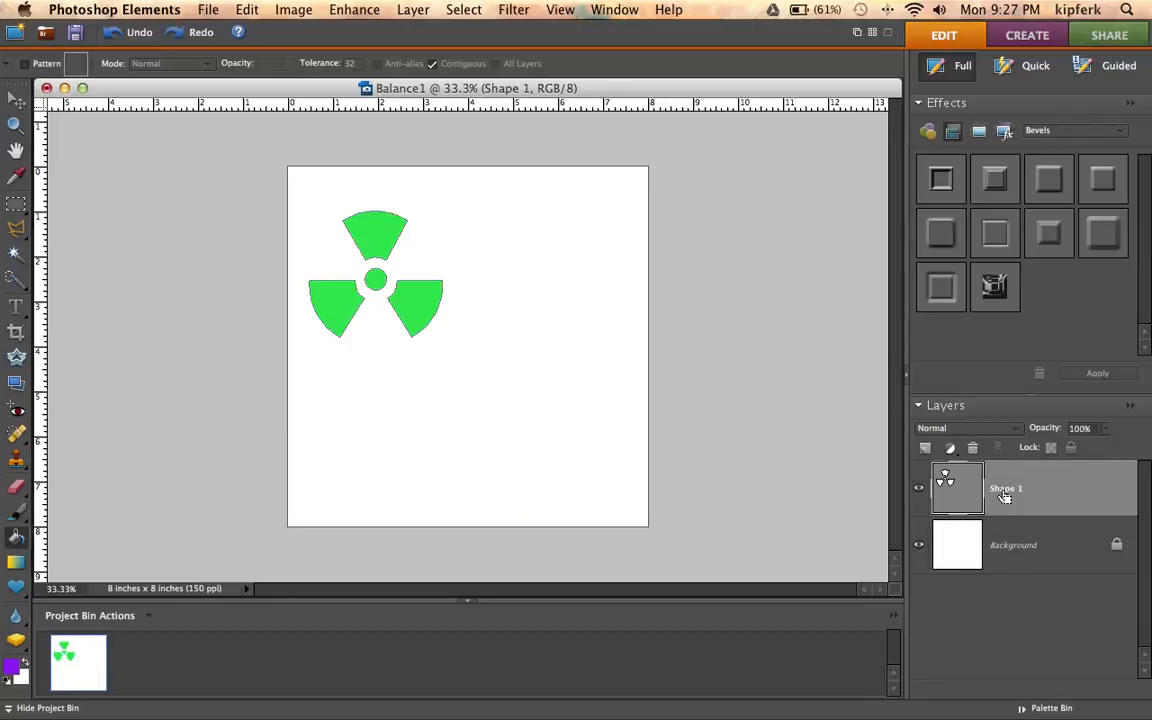
# Add a new layer and draw a purple Radioactive shape about 2.6 inches wide in the canvas's lower-right area
pyautogui.click(926, 448)
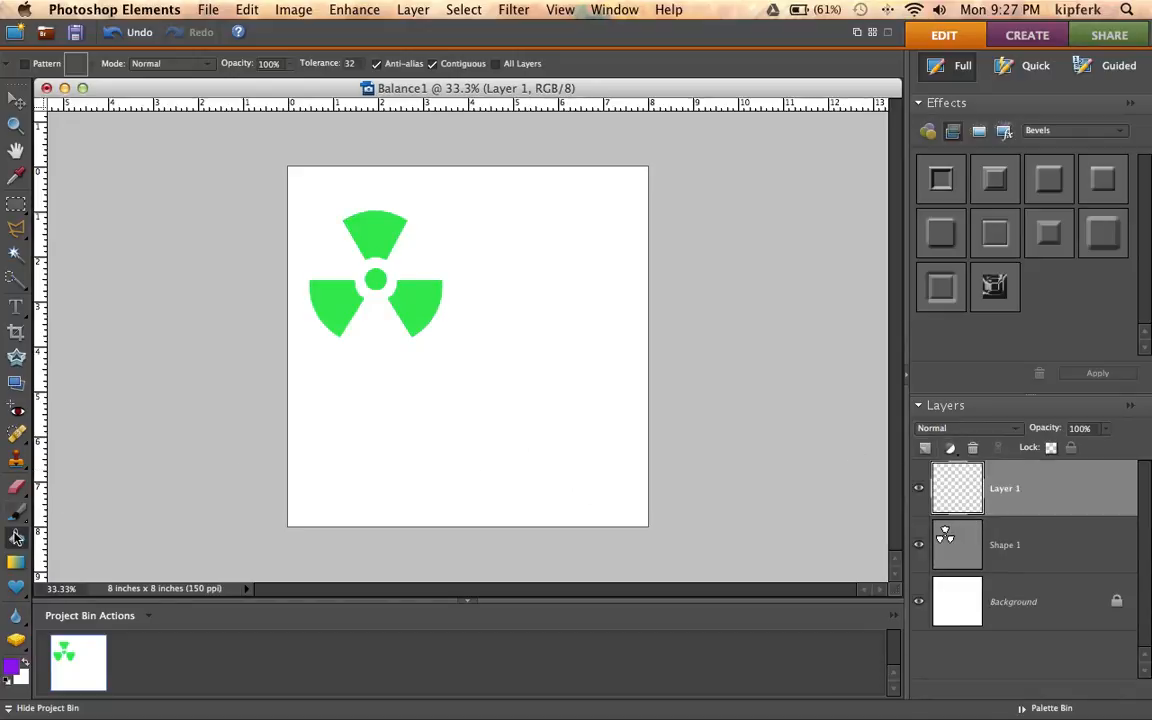
pyautogui.click(17, 588)
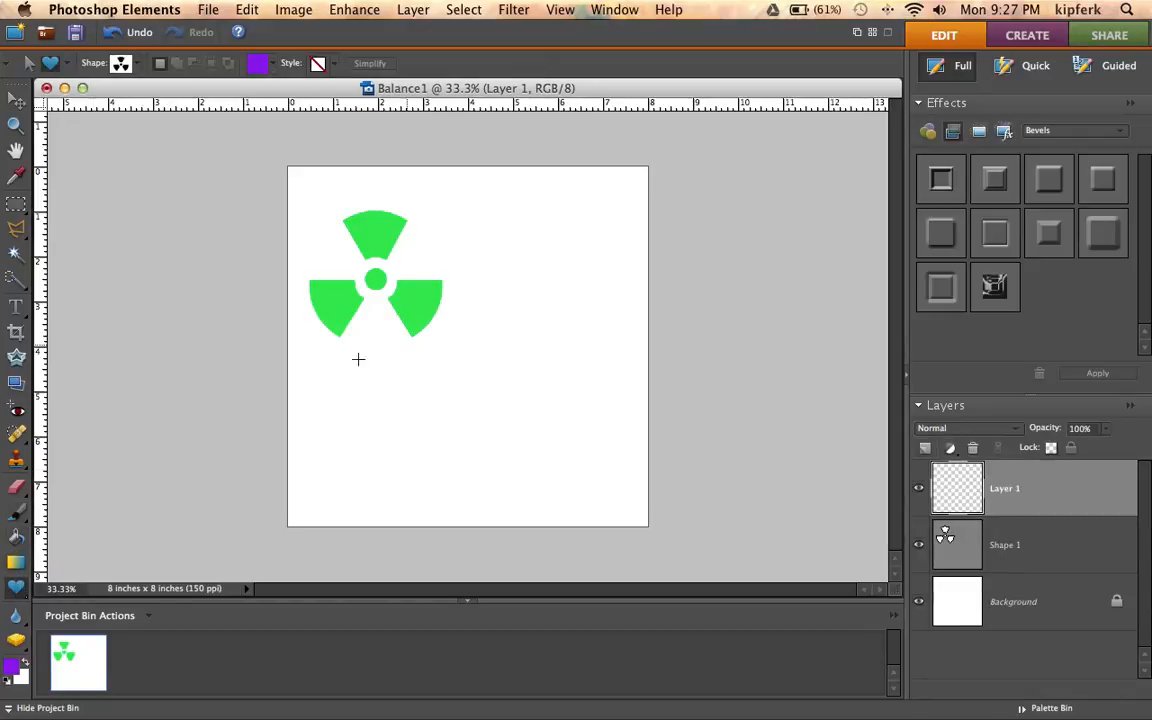
pyautogui.moveTo(498, 385); pyautogui.dragTo(631, 496)
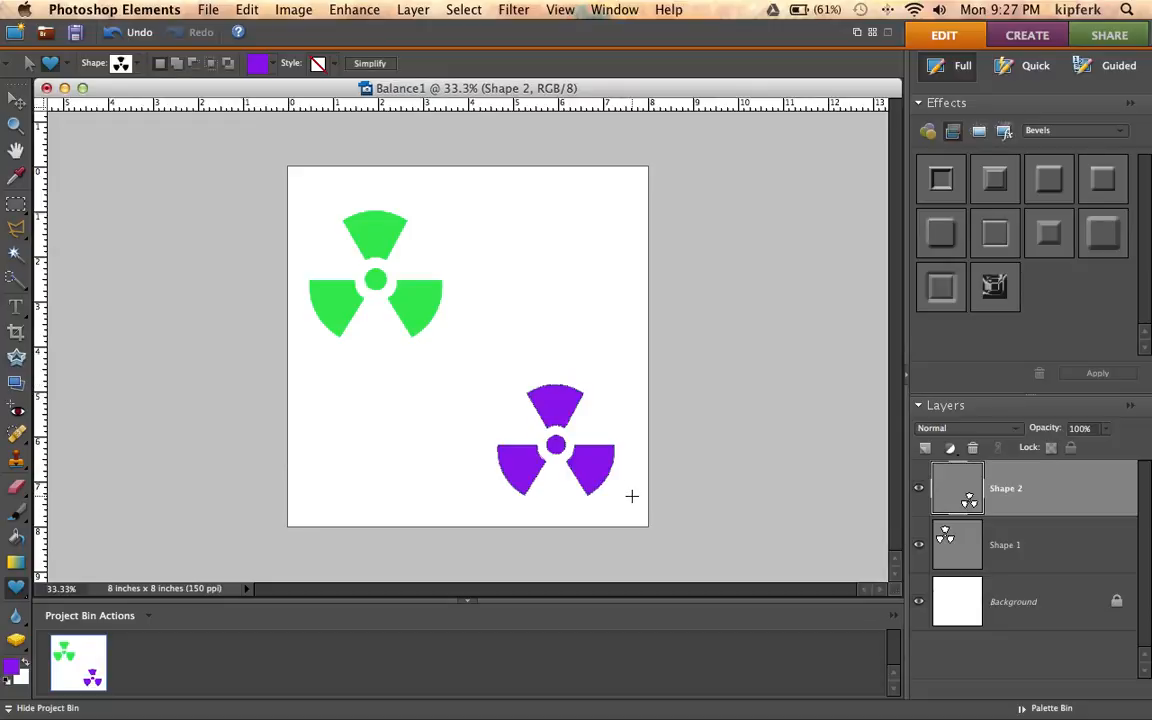
# Scale the purple Radioactive shape proportionally to 123.1% from its upper-left corner
pyautogui.click(24, 100)
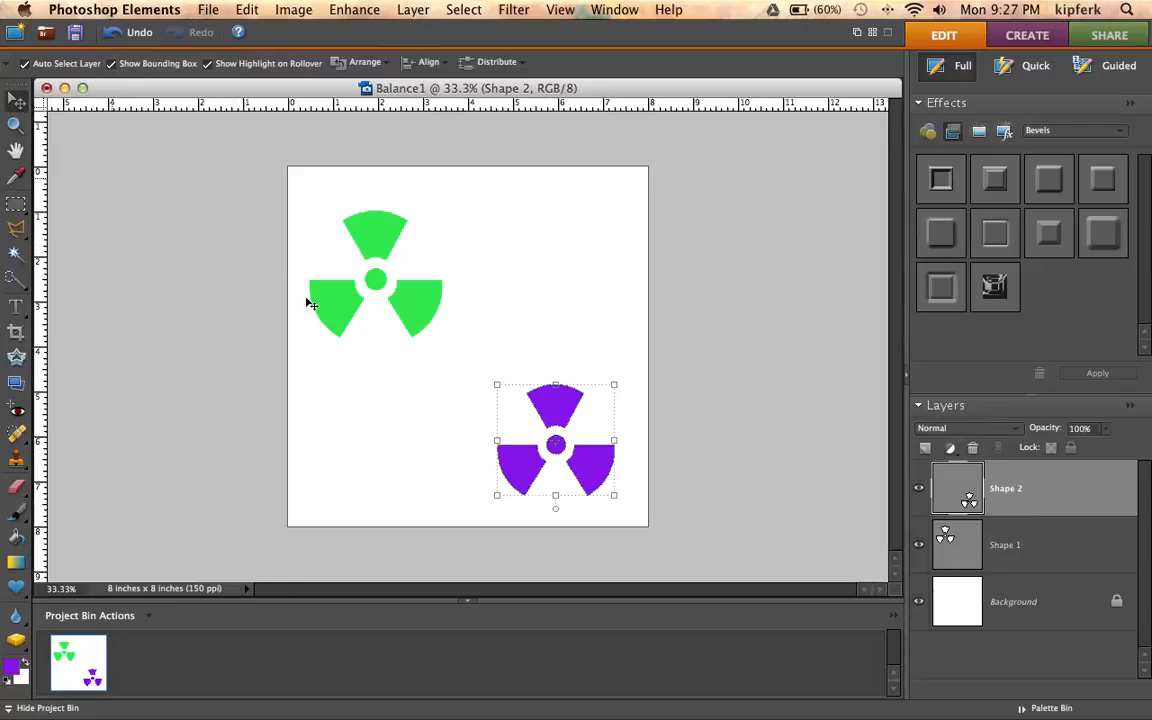
pyautogui.click(496, 383)
pyautogui.moveTo(477, 368); pyautogui.dragTo(429, 406)
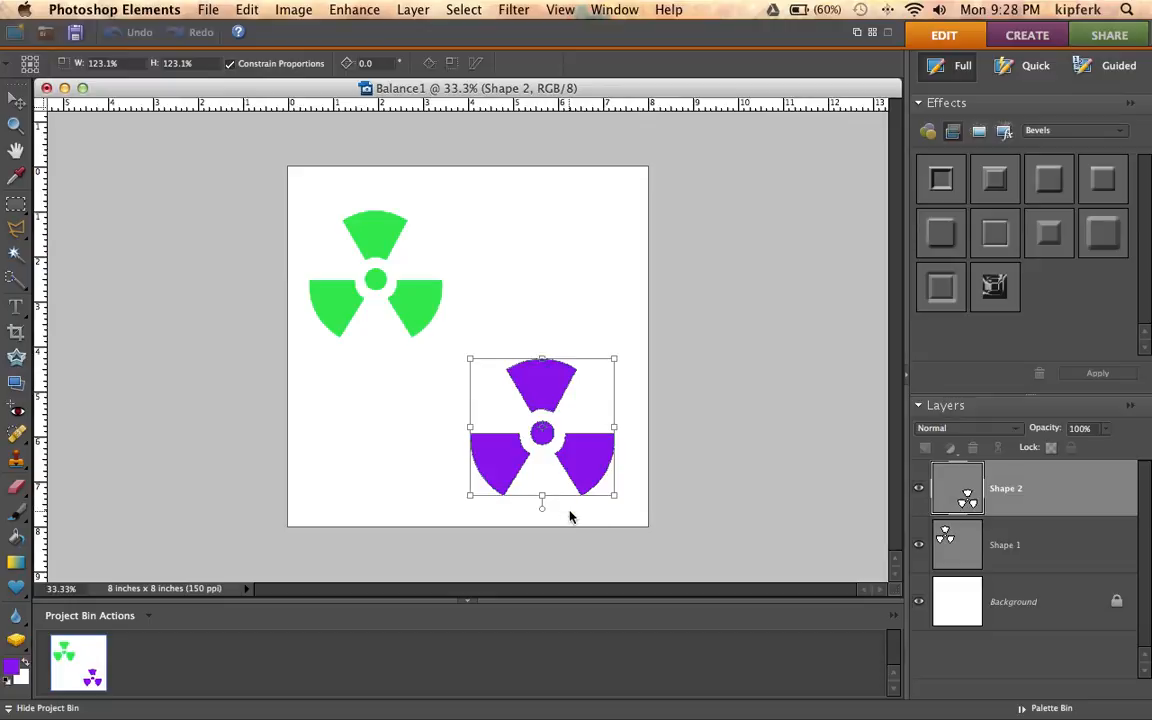
pyautogui.press('Return')
# Add a new layer directly above the Background and fill it with light blue #7bb1e8
pyautogui.click(391, 496)
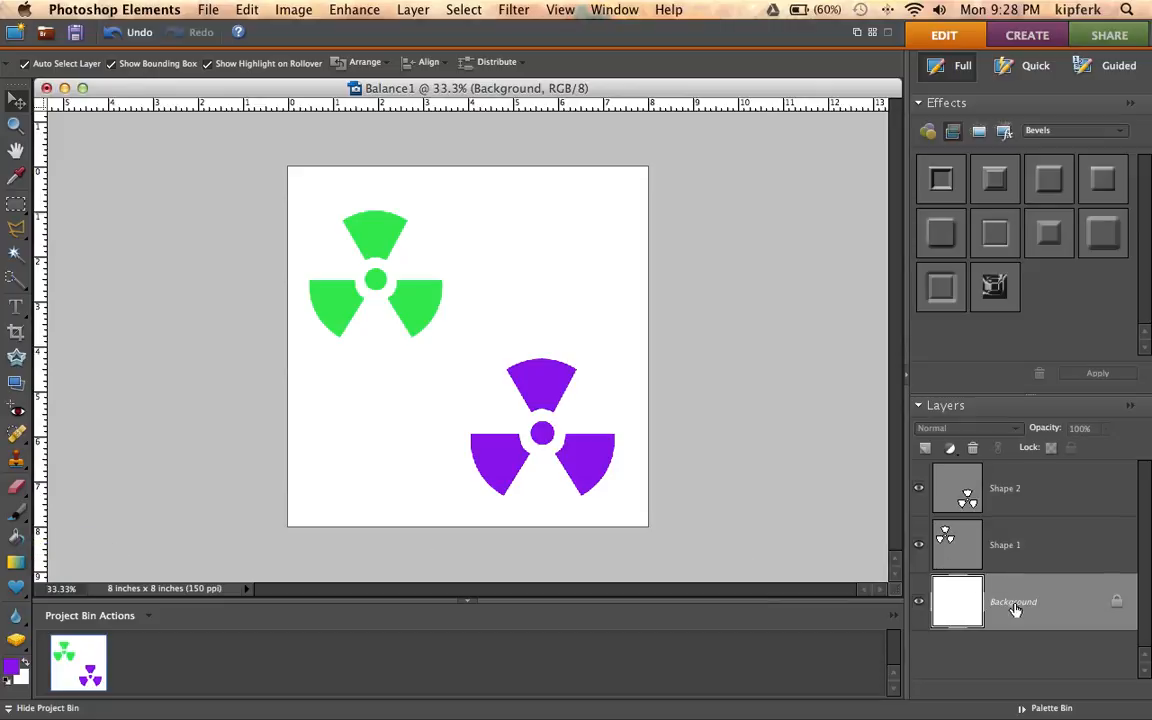
pyautogui.click(926, 448)
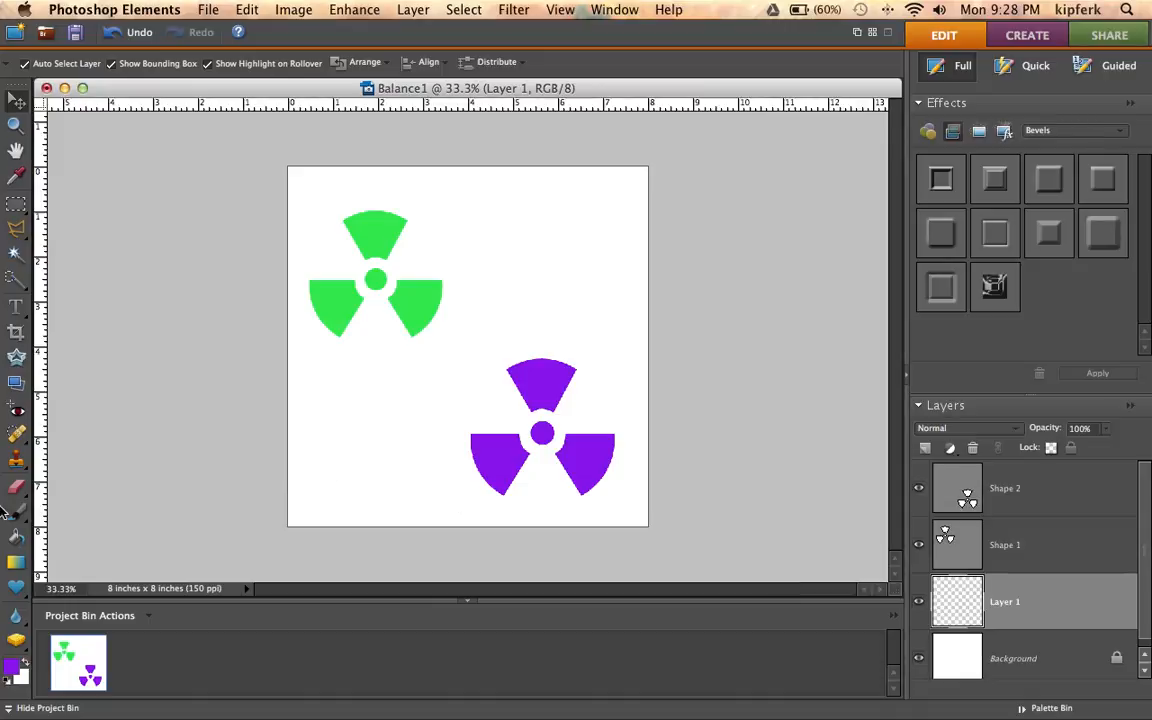
pyautogui.click(16, 541)
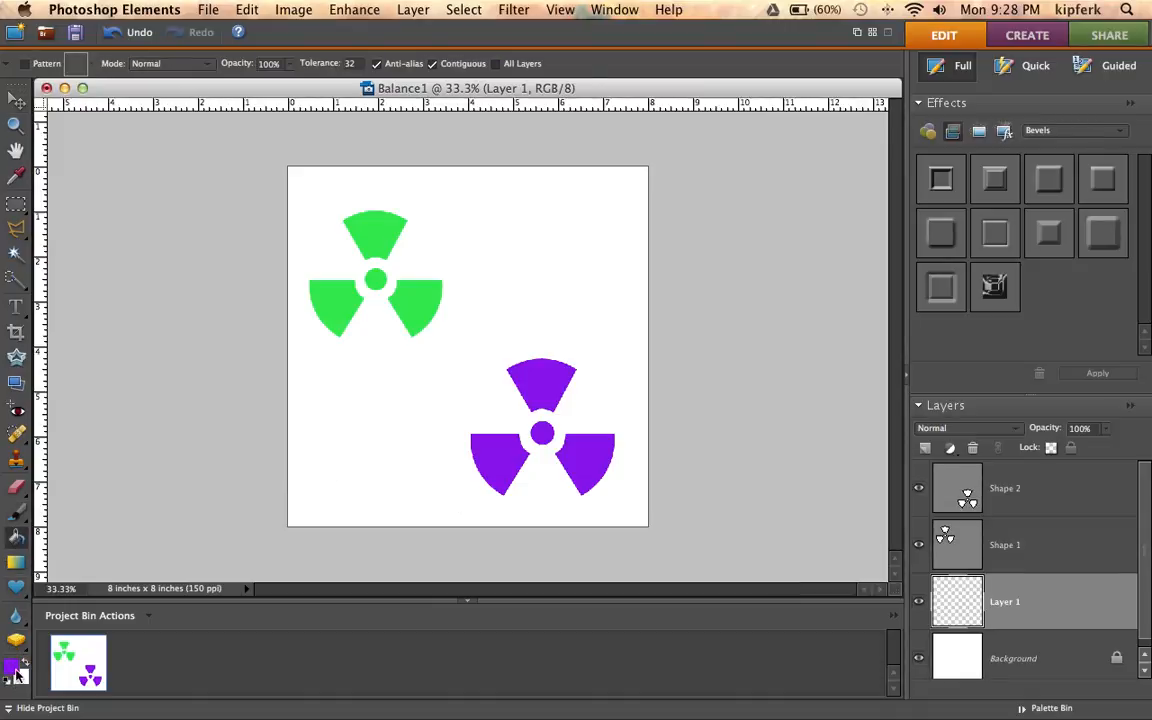
pyautogui.click(13, 668)
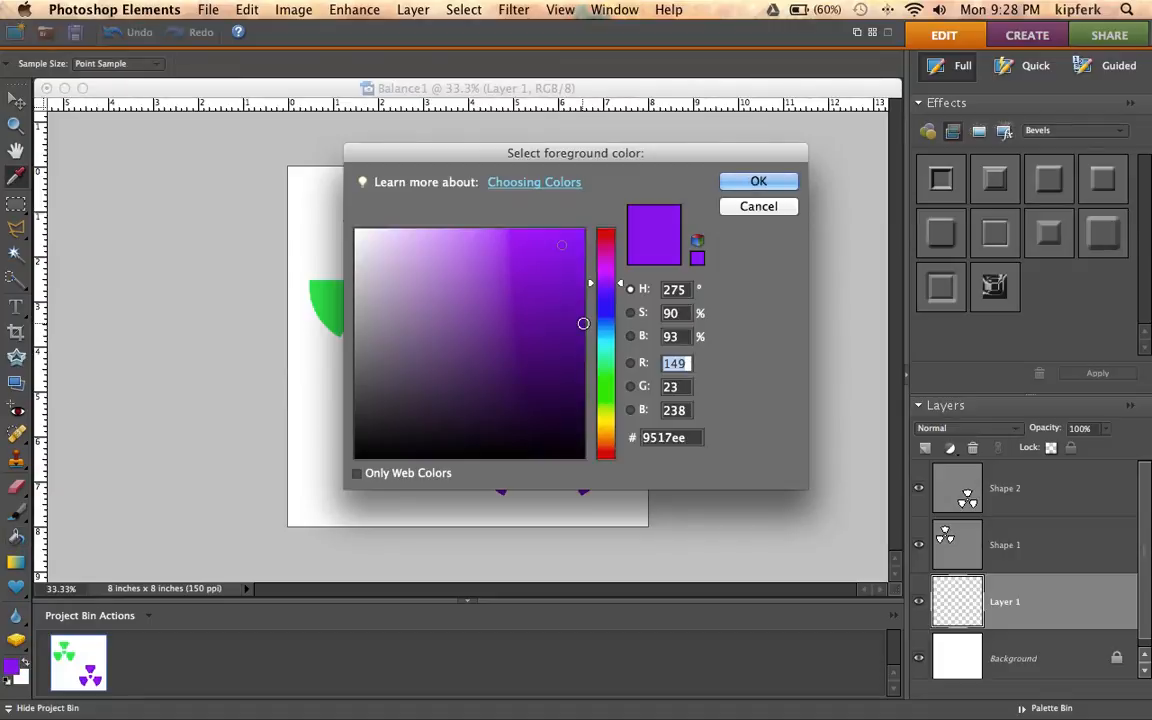
pyautogui.click(607, 324)
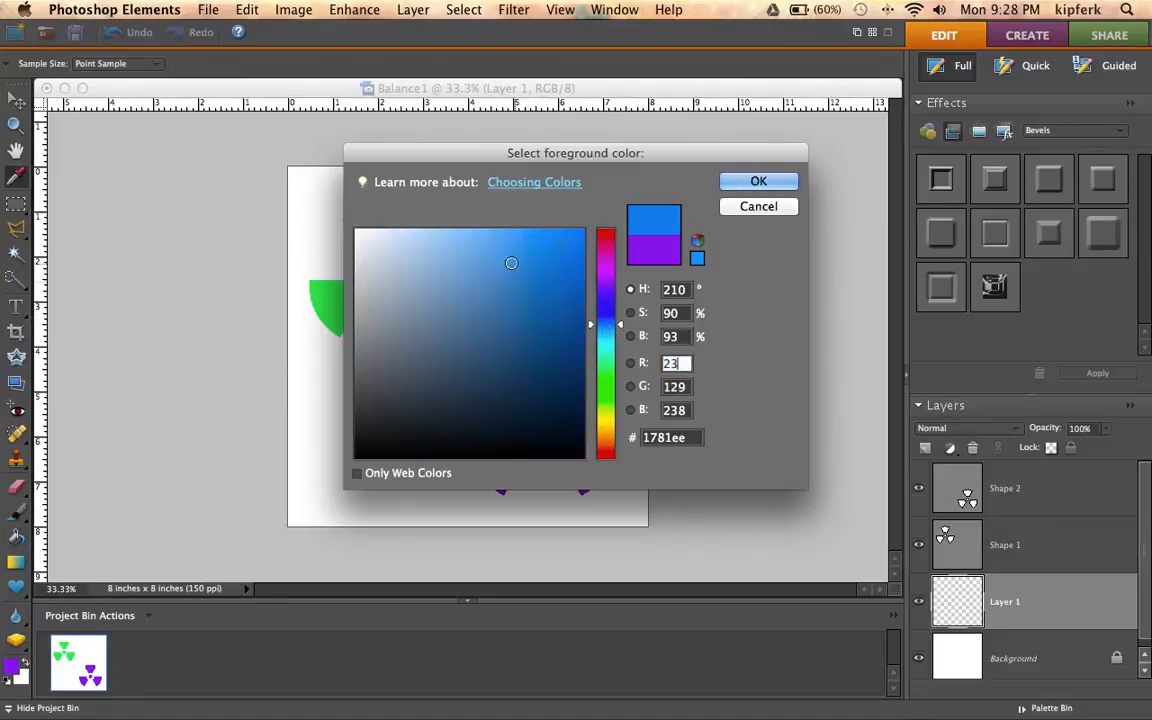
pyautogui.click(463, 249)
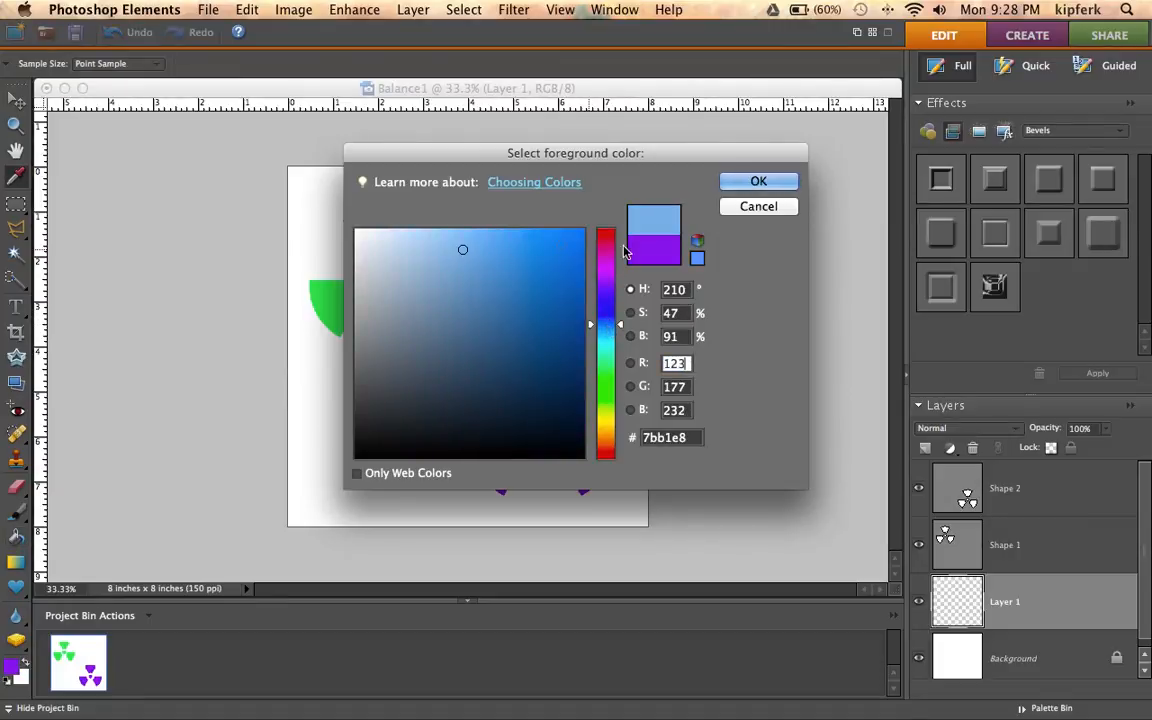
pyautogui.click(758, 182)
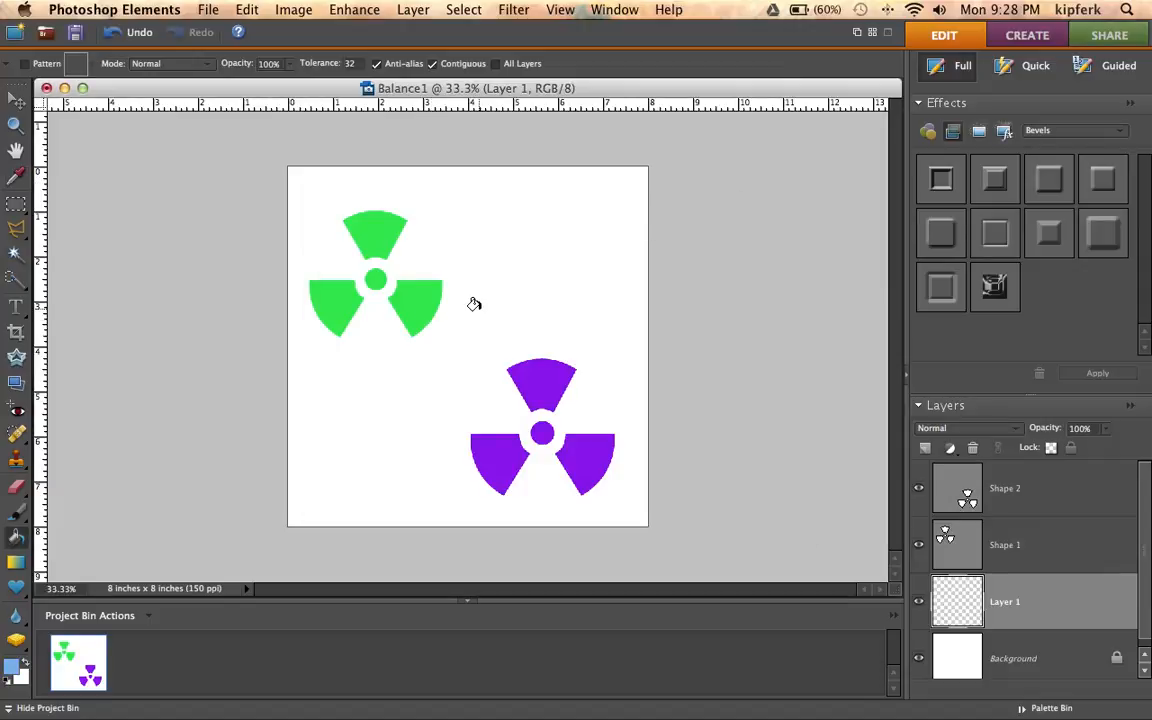
pyautogui.click(474, 304)
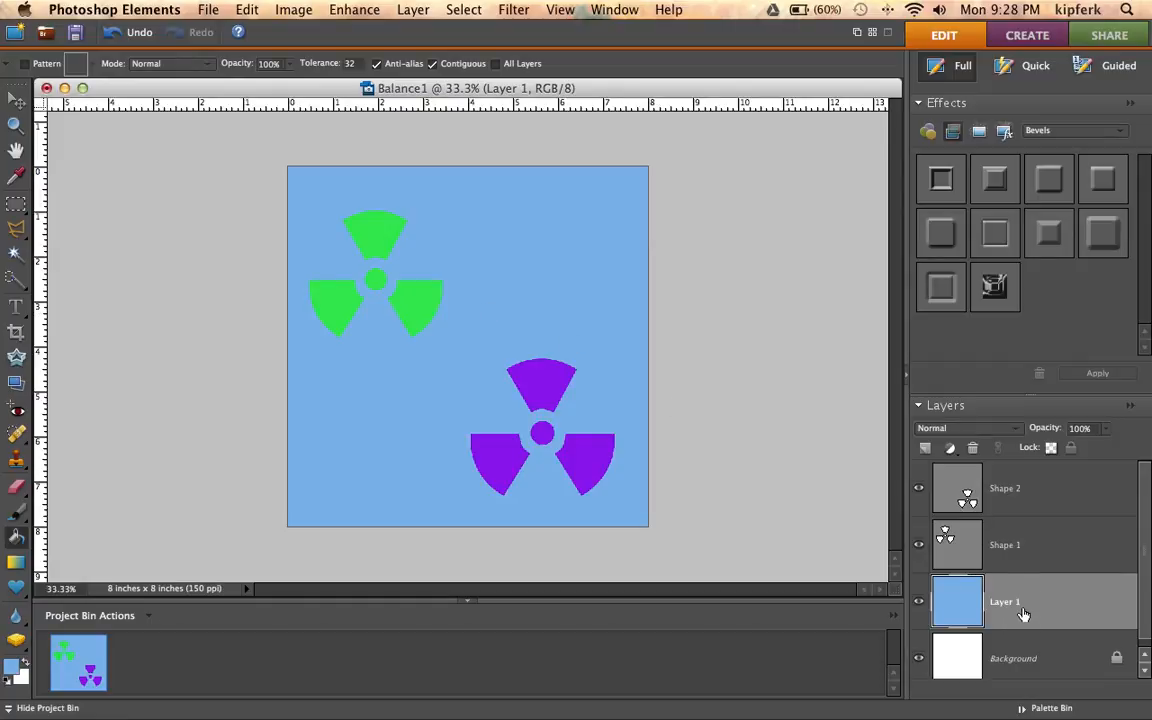
# Open the foreground-to-background gradient for editing with the Gradient tool and recolour its starting stop light orange
pyautogui.click(16, 563)
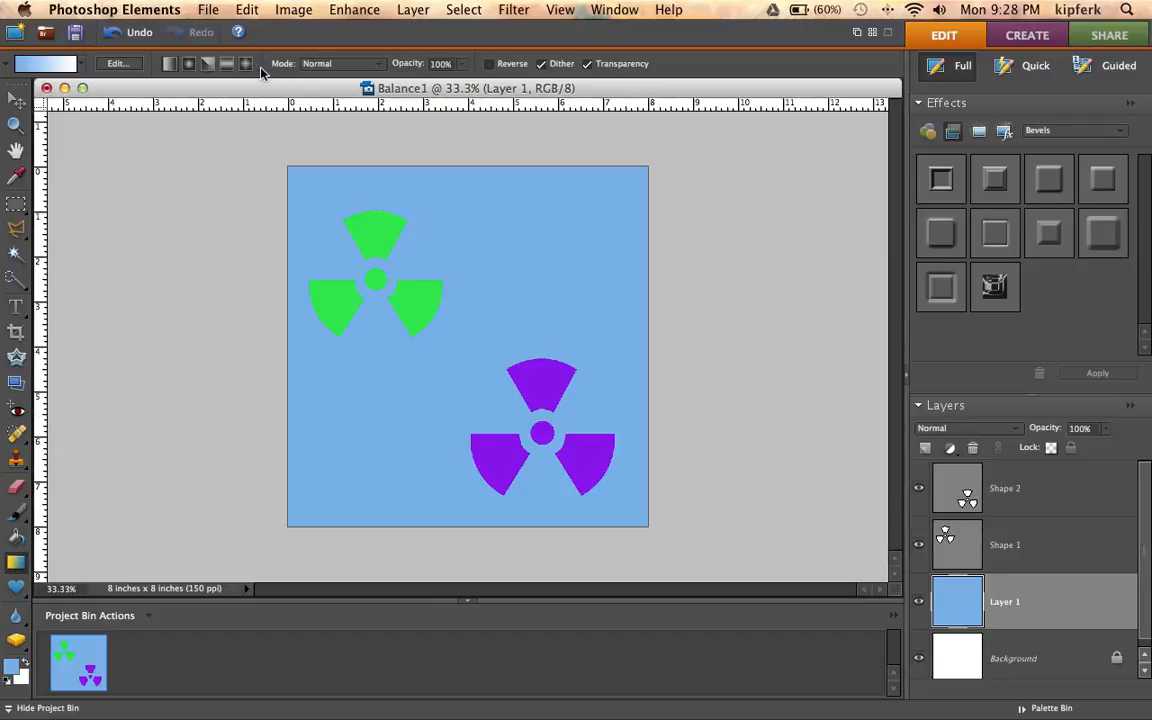
pyautogui.click(59, 67)
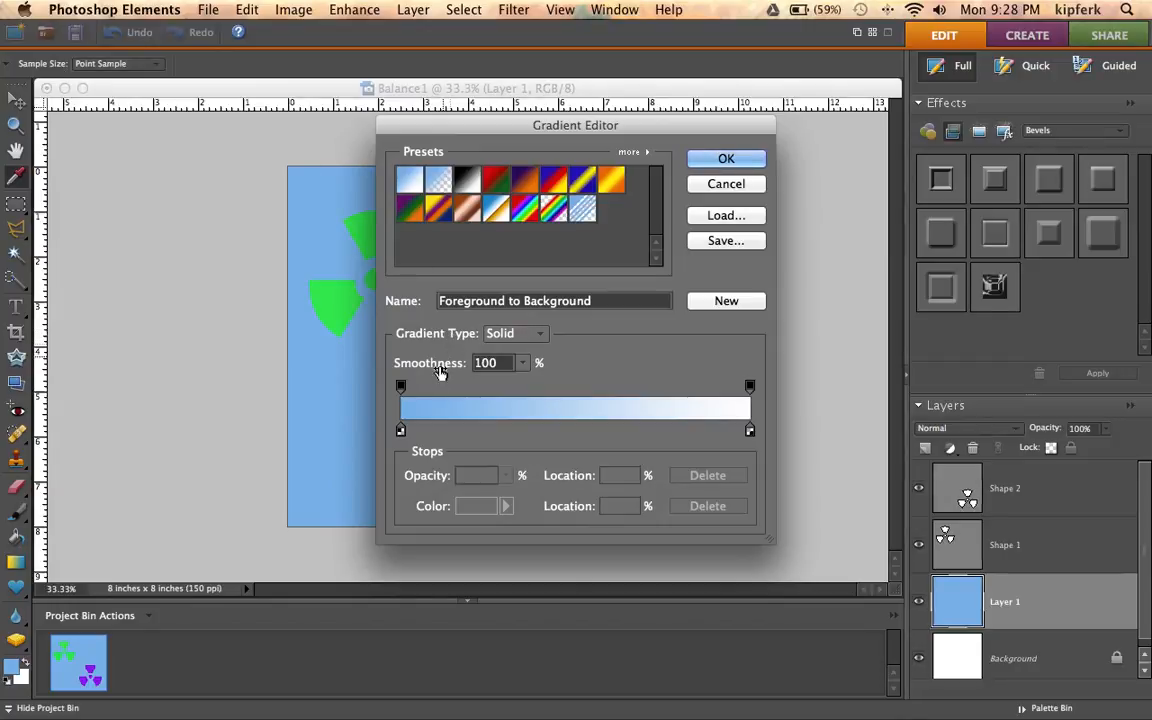
pyautogui.click(401, 431)
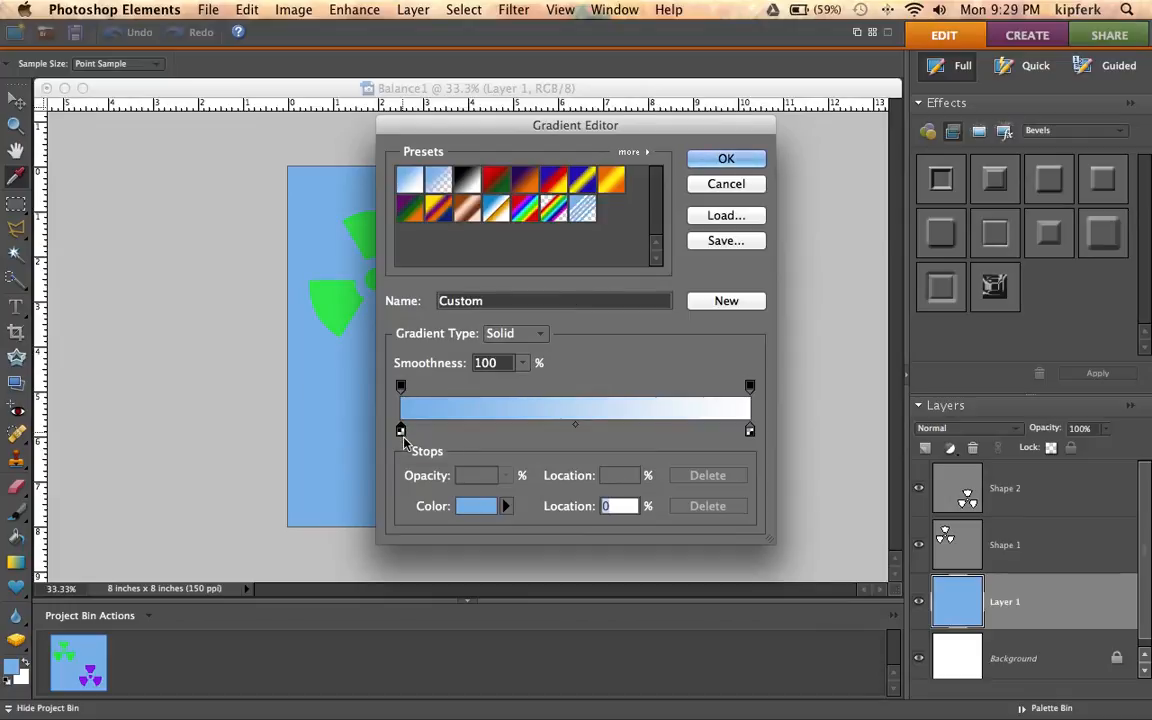
pyautogui.click(482, 509)
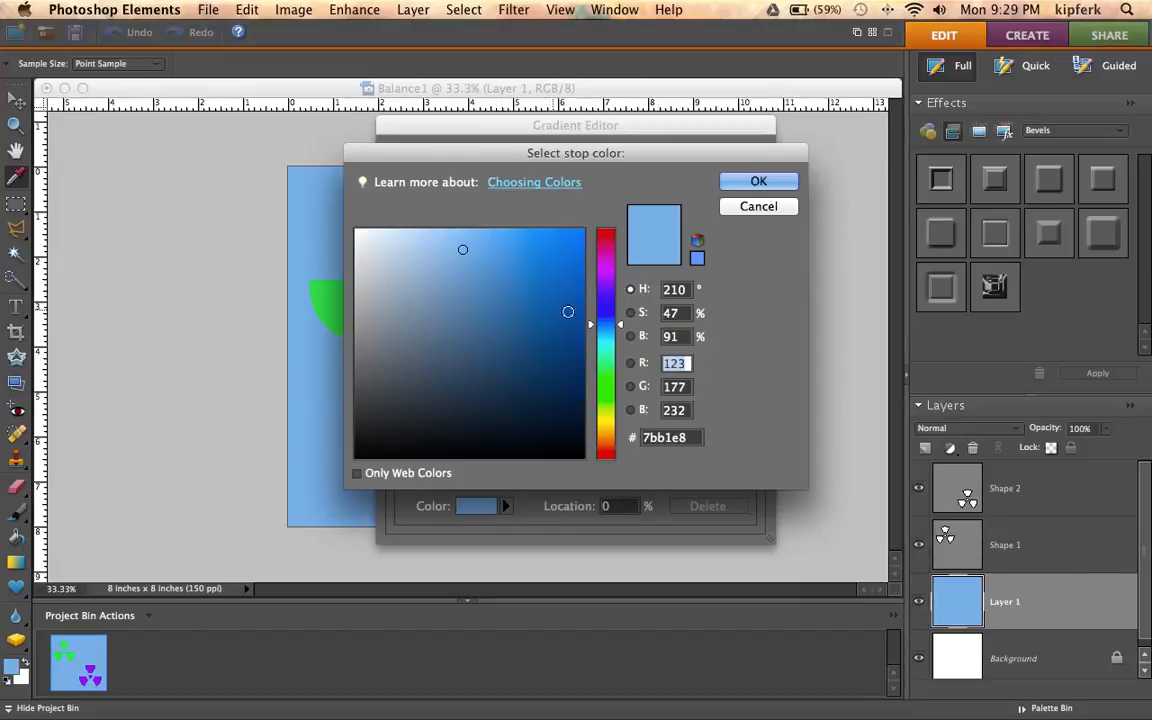
pyautogui.click(606, 359)
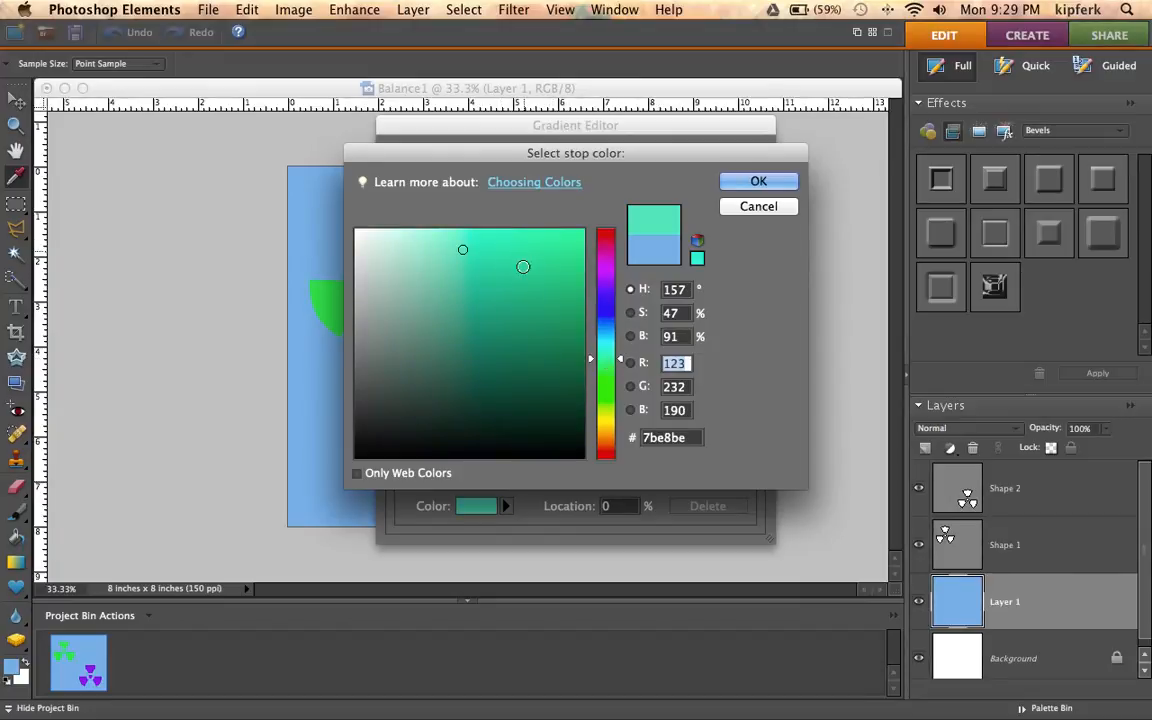
pyautogui.click(521, 266)
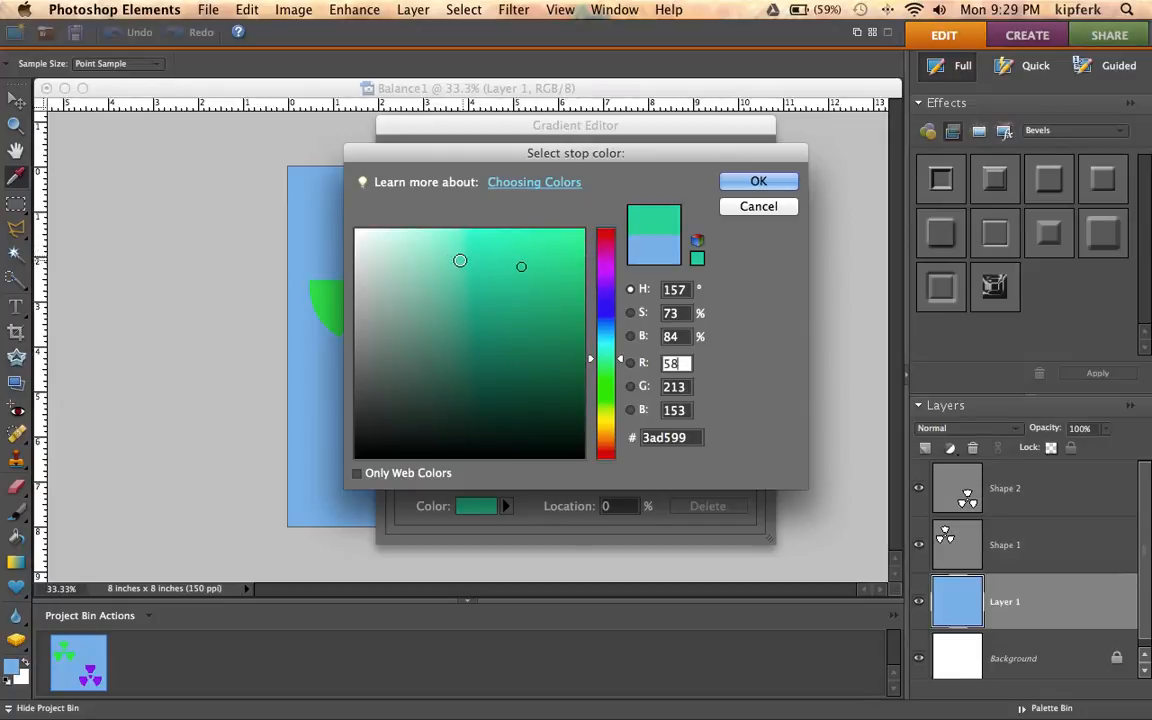
pyautogui.click(606, 437)
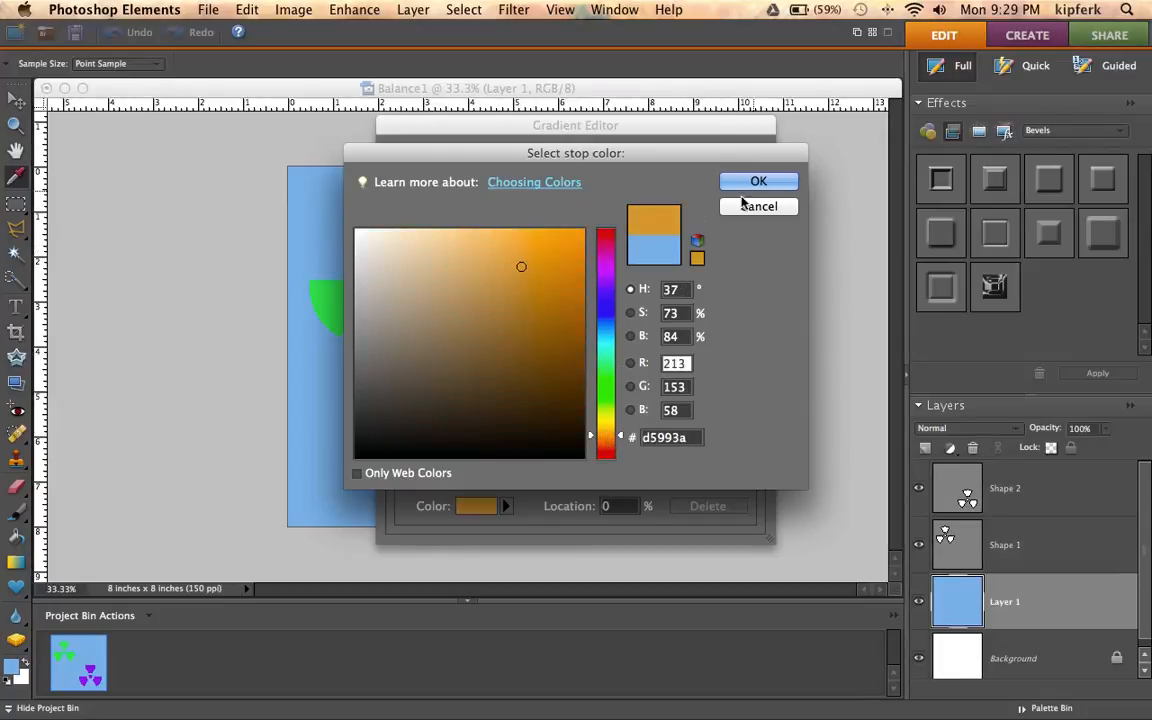
pyautogui.click(506, 249)
pyautogui.click(759, 181)
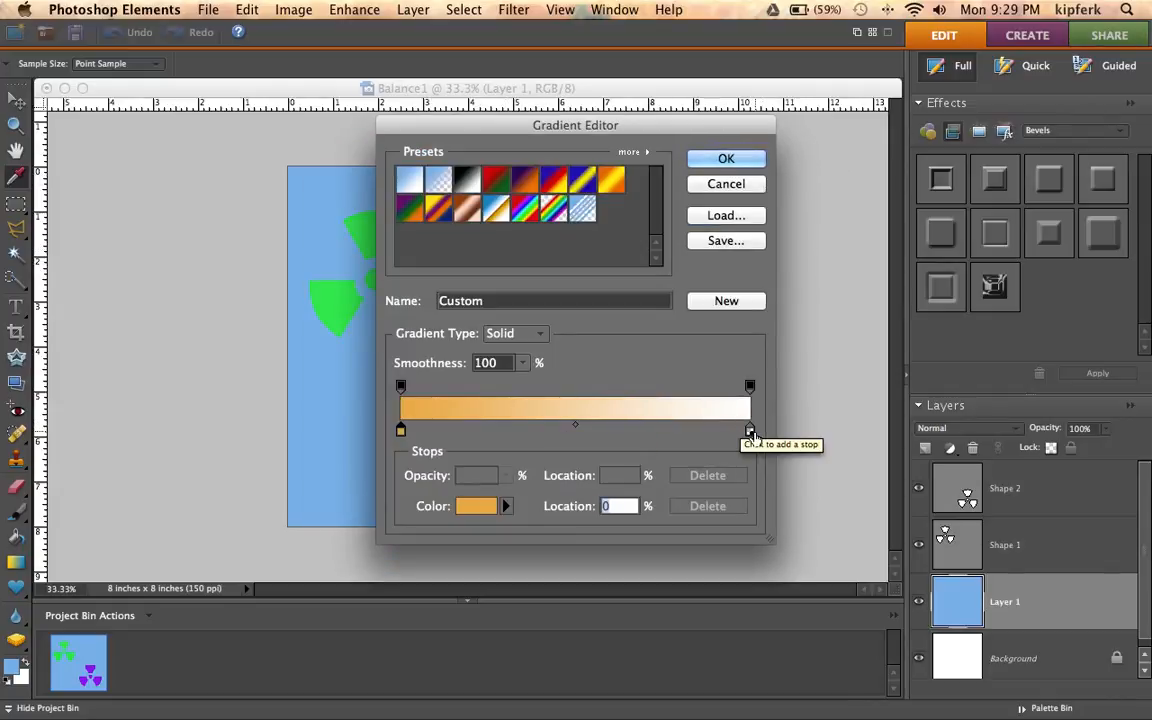
# Set the gradient's white end stop to light blue #7db2e9 and move it to the 49% location
pyautogui.click(750, 430)
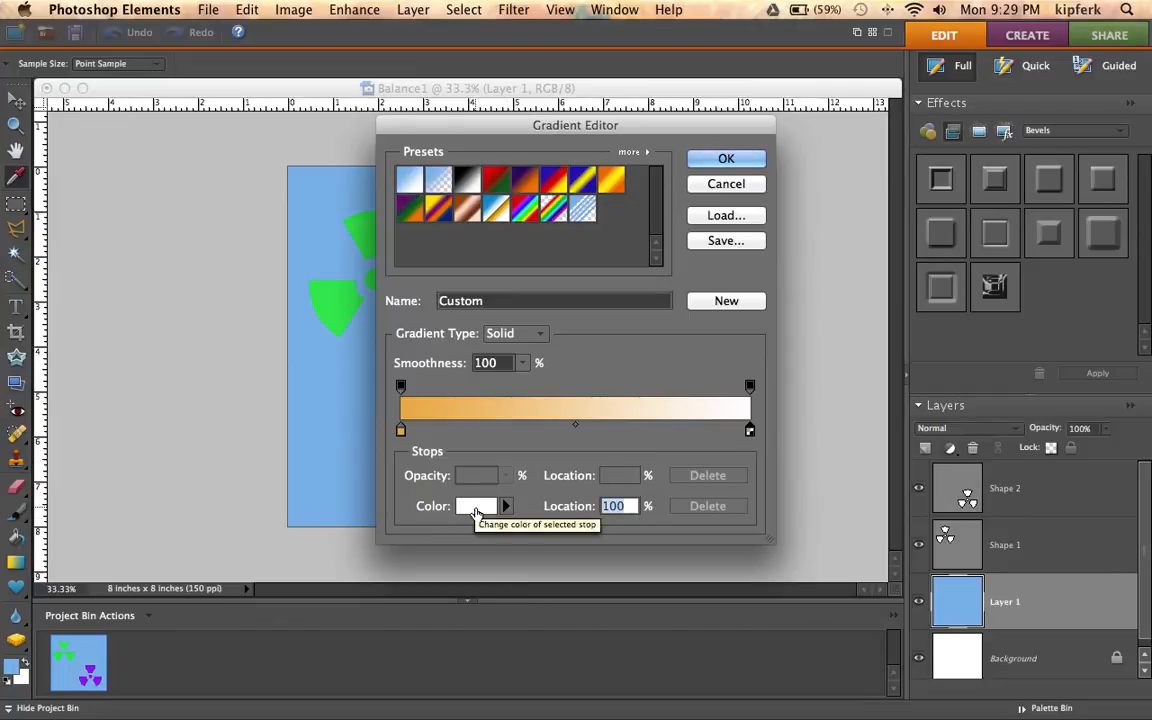
pyautogui.click(476, 508)
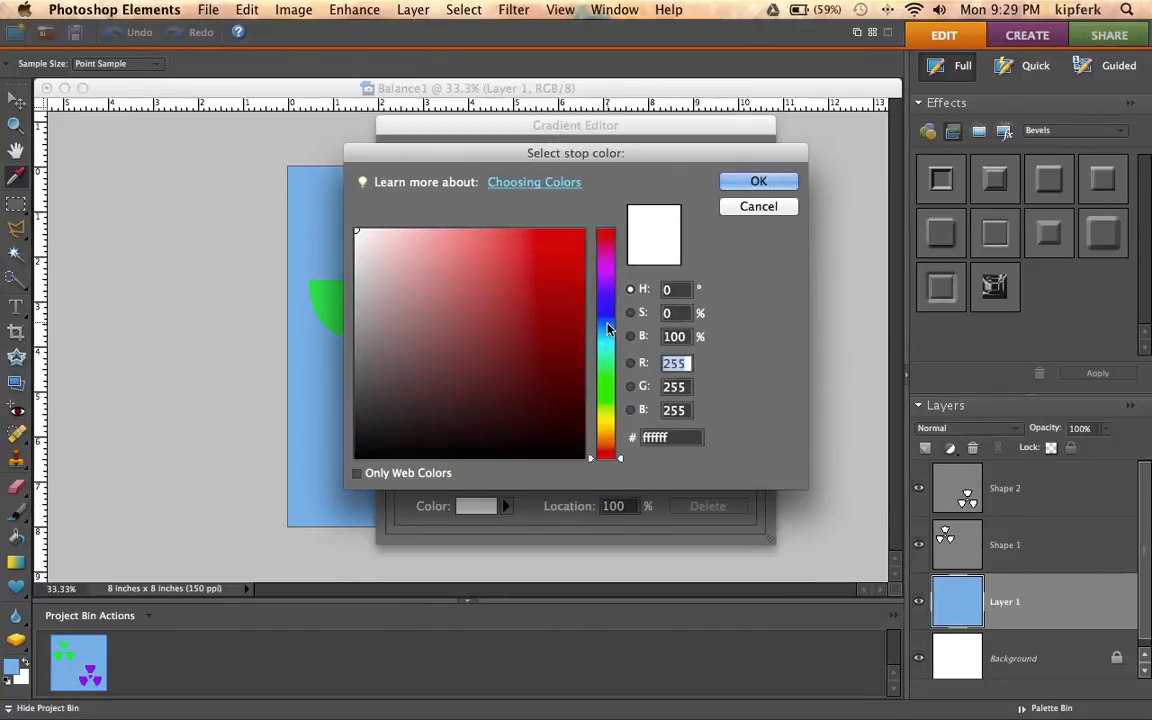
pyautogui.click(607, 327)
pyautogui.click(461, 249)
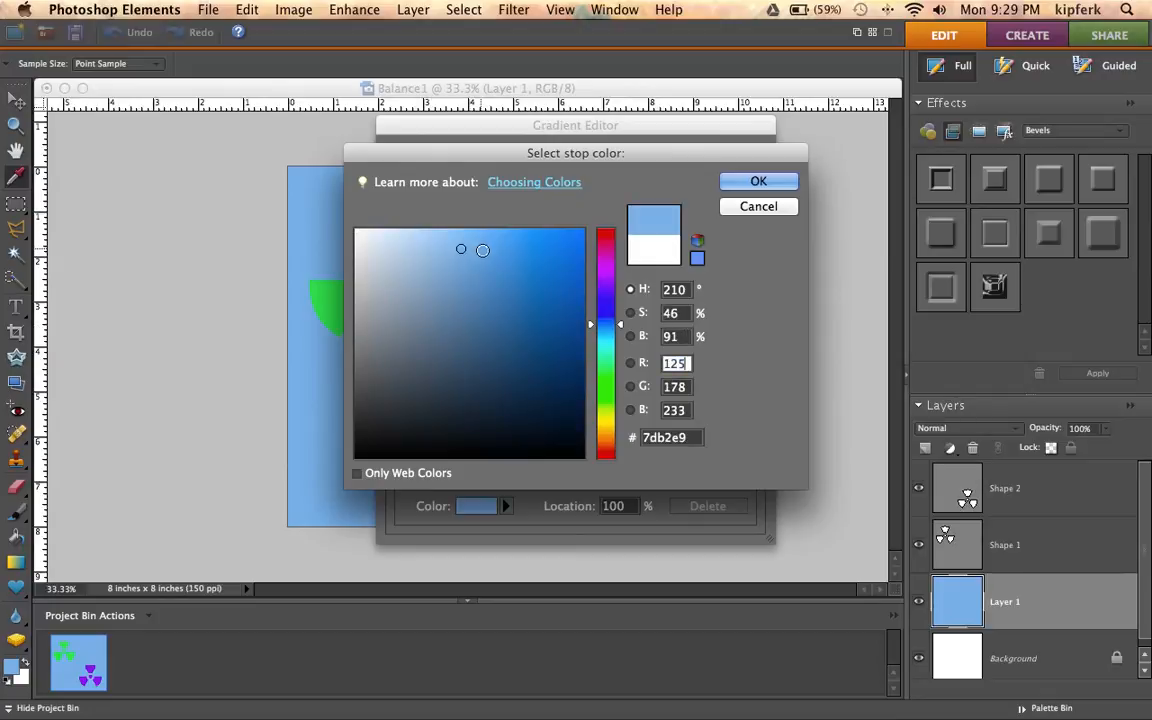
pyautogui.click(757, 184)
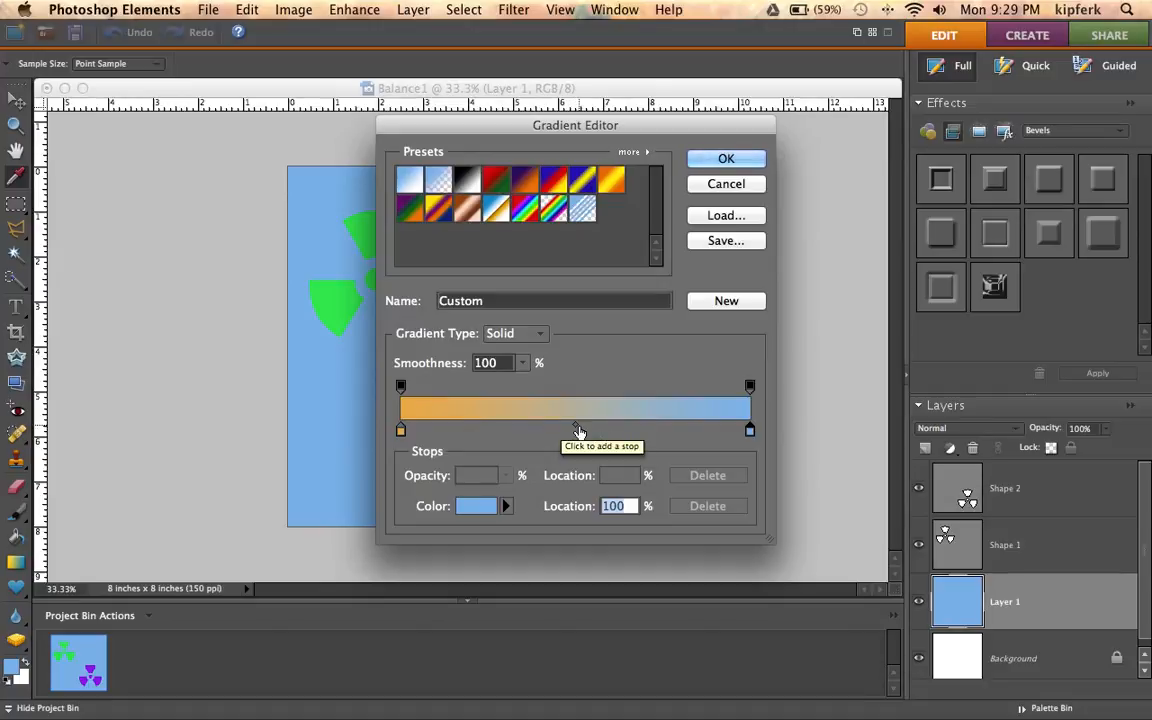
pyautogui.moveTo(577, 430)
pyautogui.mouseDown()
pyautogui.moveTo(432, 429)
pyautogui.moveTo(710, 430)
pyautogui.moveTo(575, 433)
pyautogui.mouseUp()
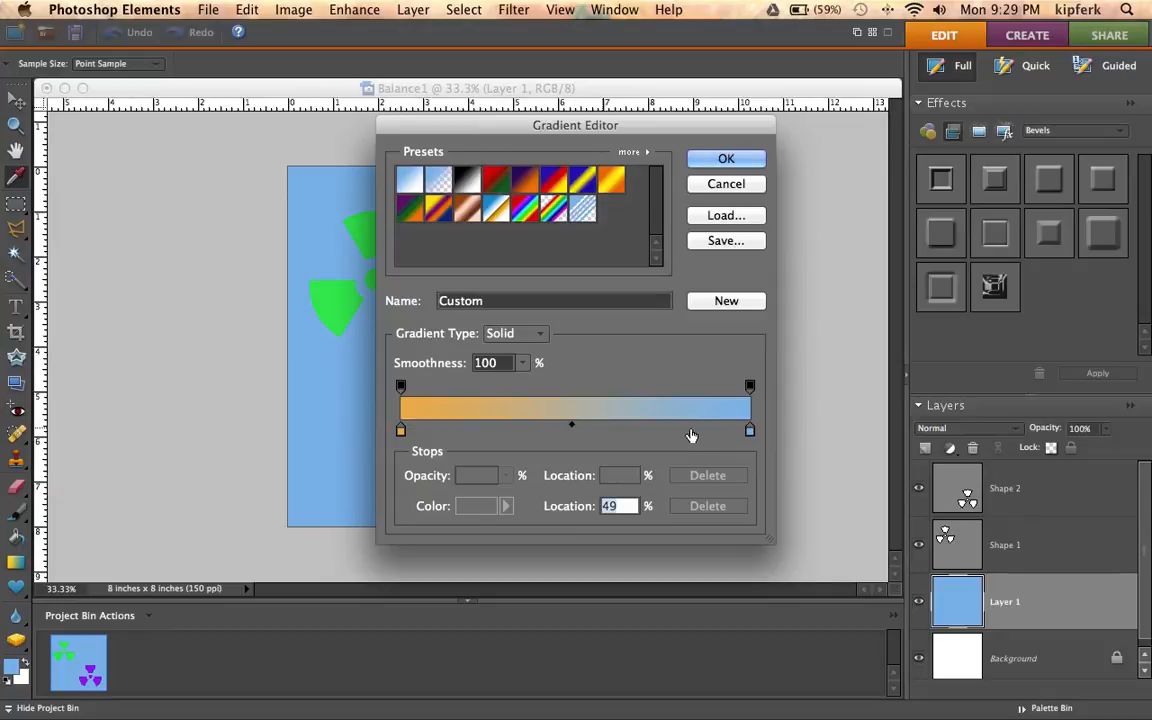
pyautogui.moveTo(751, 432); pyautogui.dragTo(575, 438)
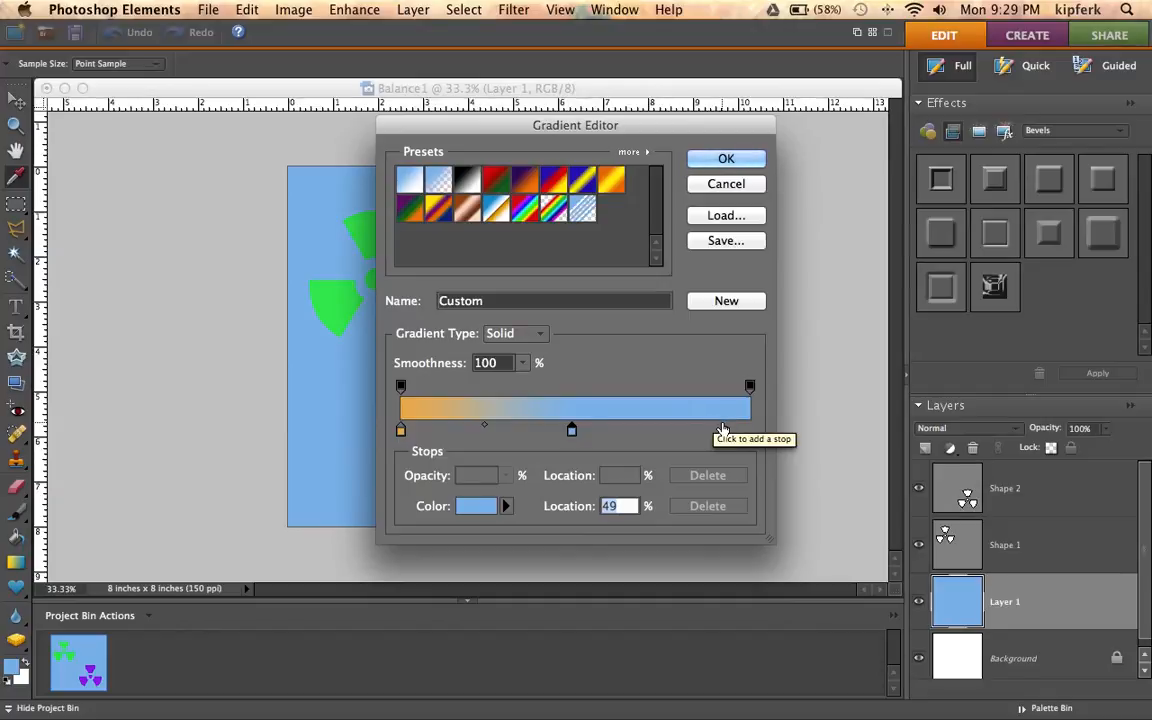
# Add a green stop at 92% to the gradient, move the blue stop to 41%, and accept the custom gradient
pyautogui.click(722, 430)
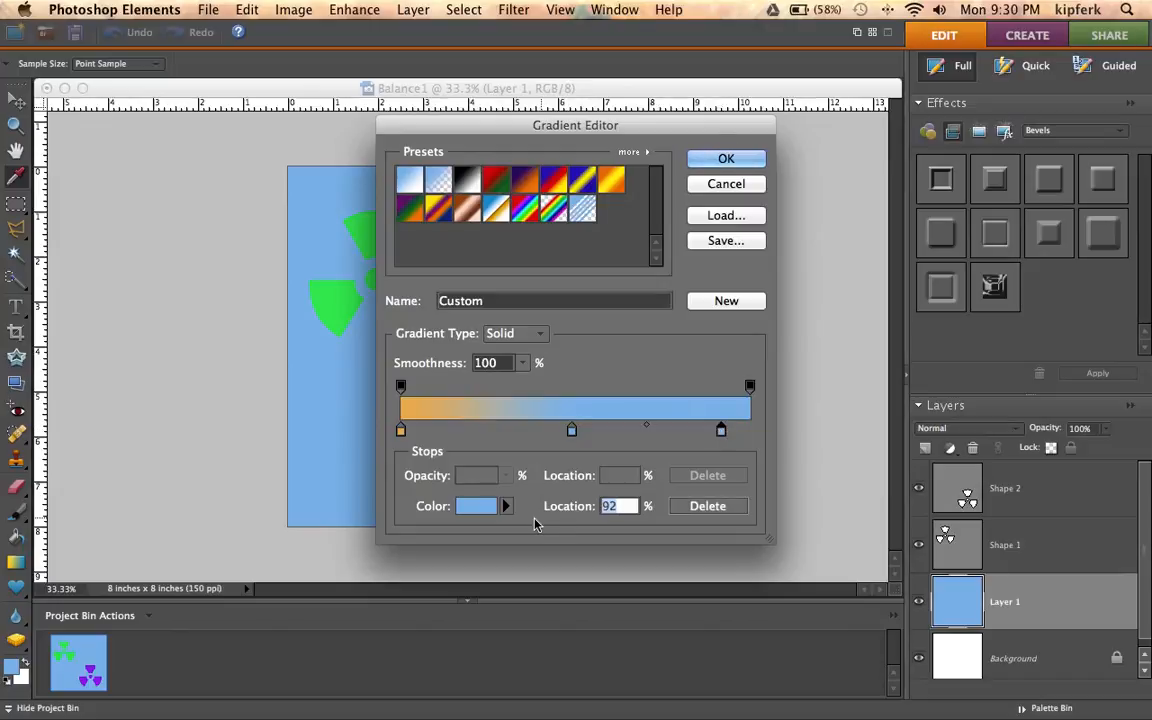
pyautogui.click(478, 506)
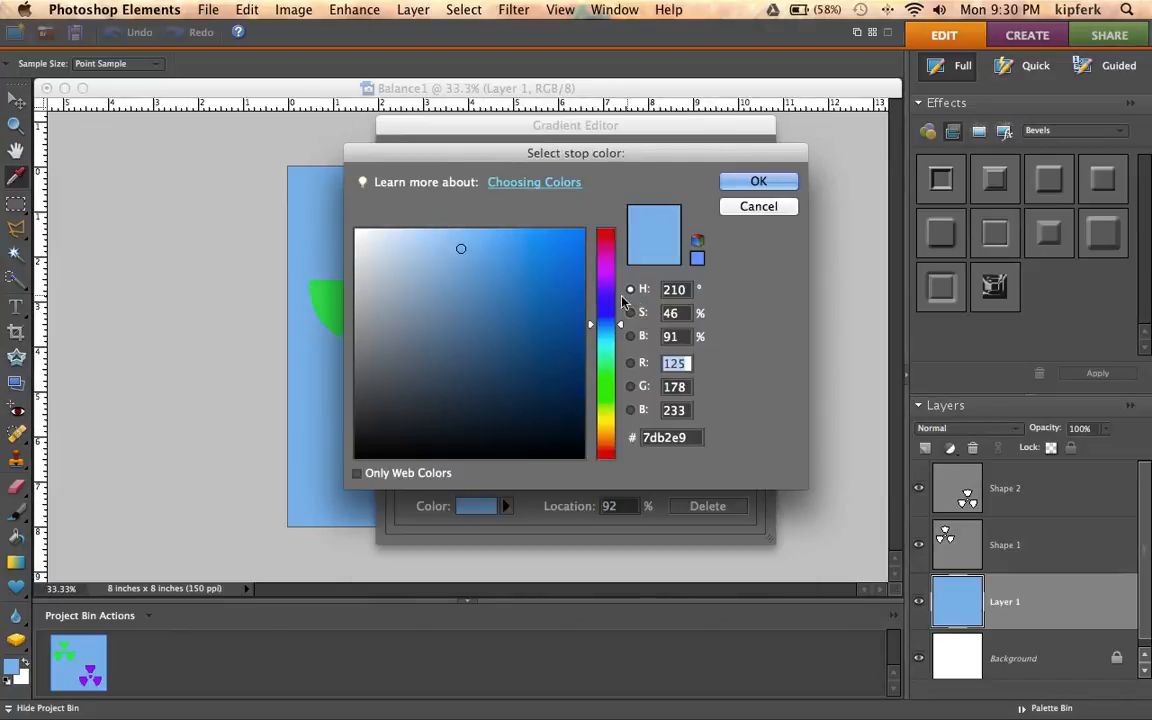
pyautogui.click(606, 364)
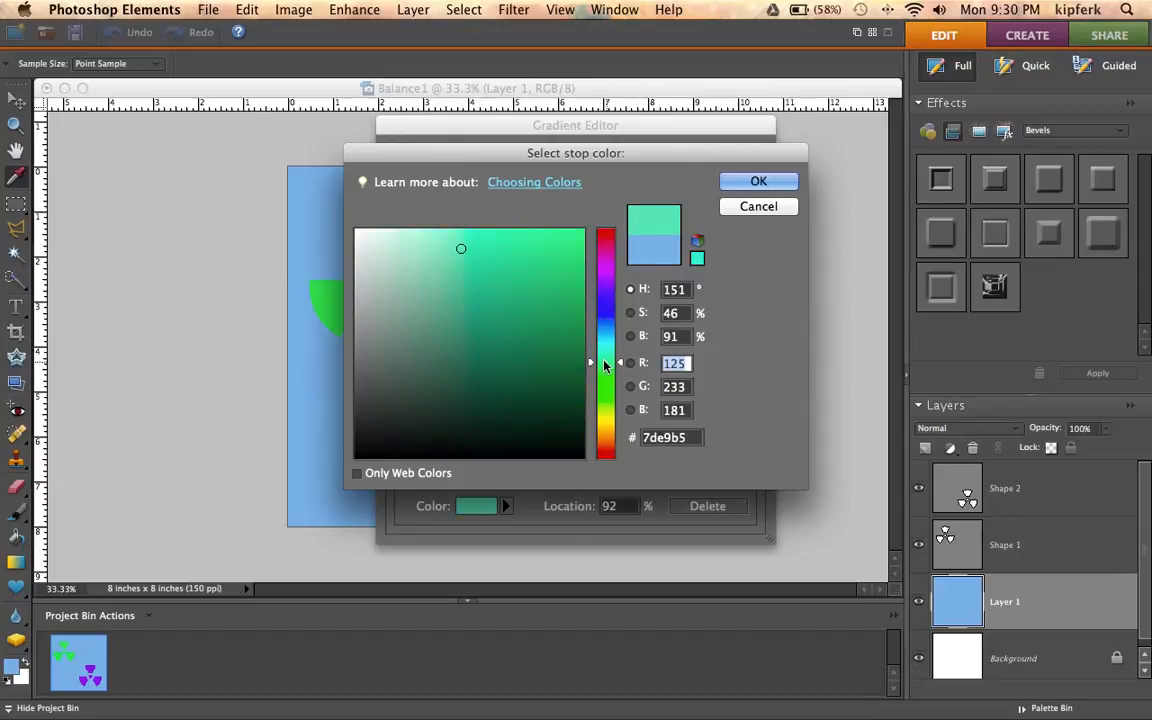
pyautogui.click(553, 373)
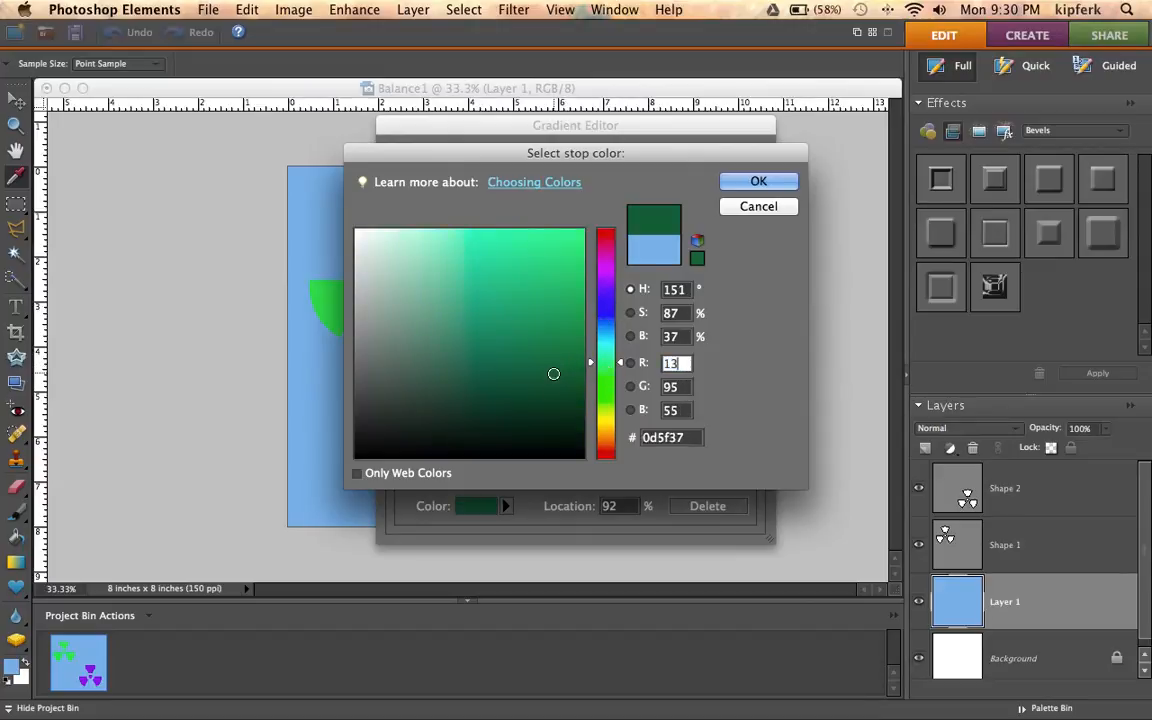
pyautogui.click(562, 320)
pyautogui.click(740, 182)
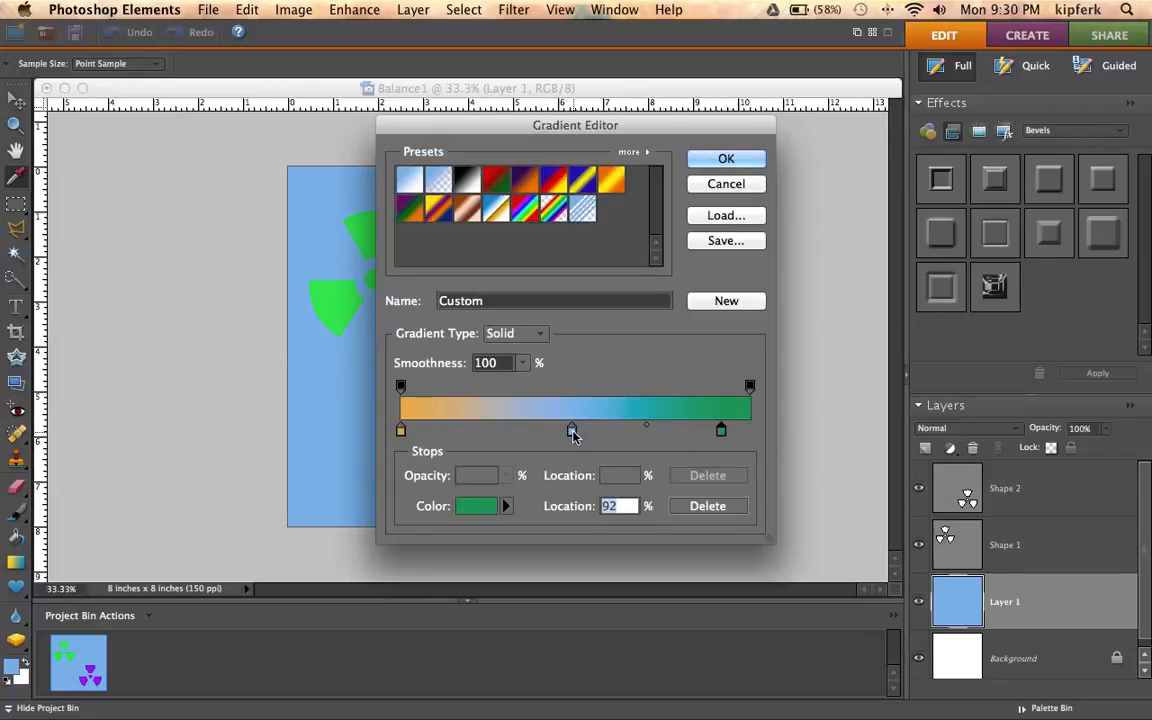
pyautogui.moveTo(573, 433); pyautogui.dragTo(547, 437)
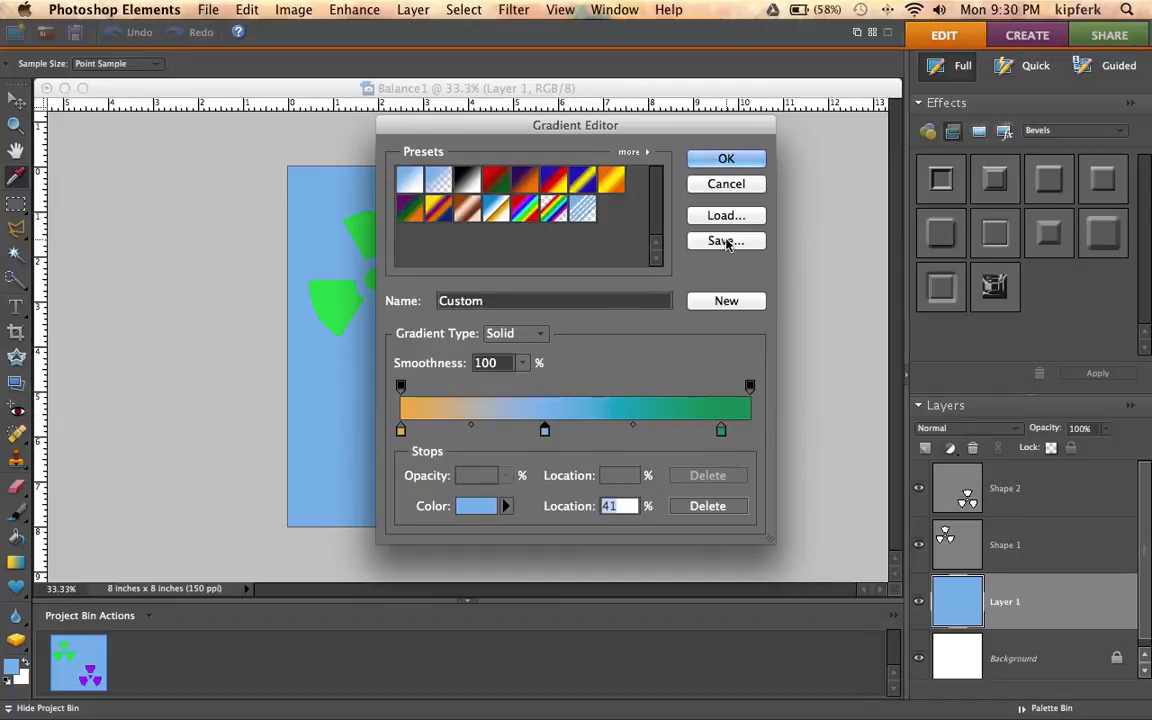
pyautogui.click(728, 159)
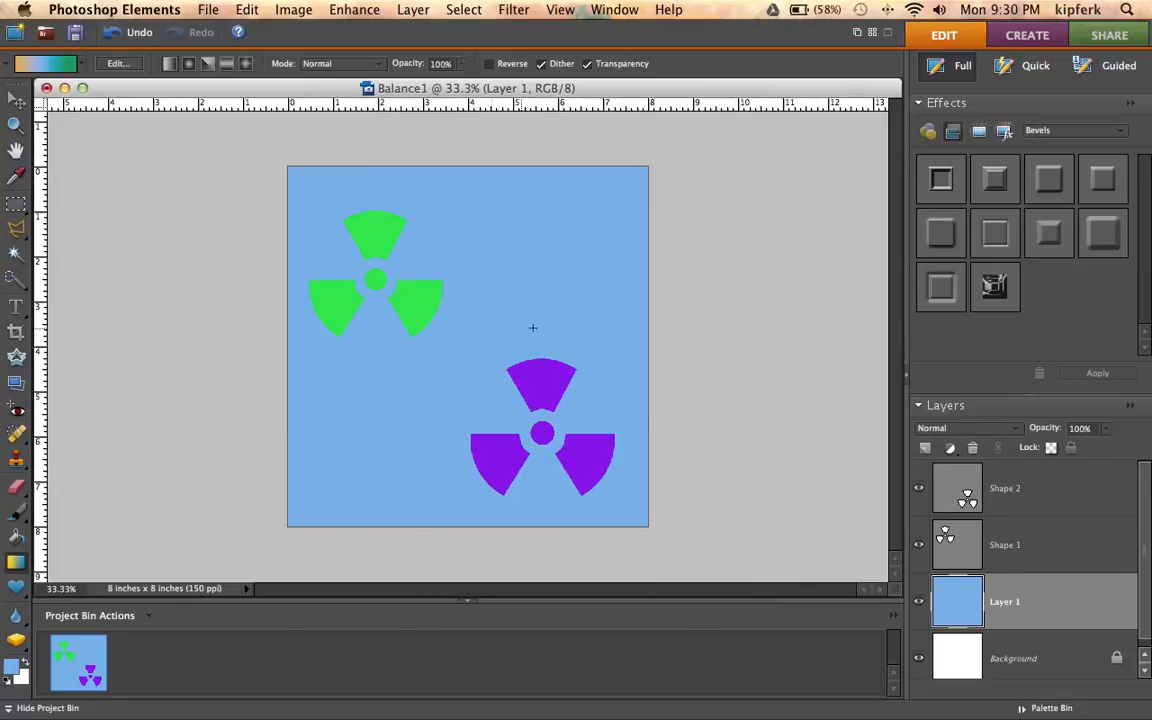
# Fill Layer 1 with the custom linear gradient, trying several diagonals and finishing with one from the upper-right corner to the lower-left corner
pyautogui.moveTo(546, 267); pyautogui.dragTo(375, 426)
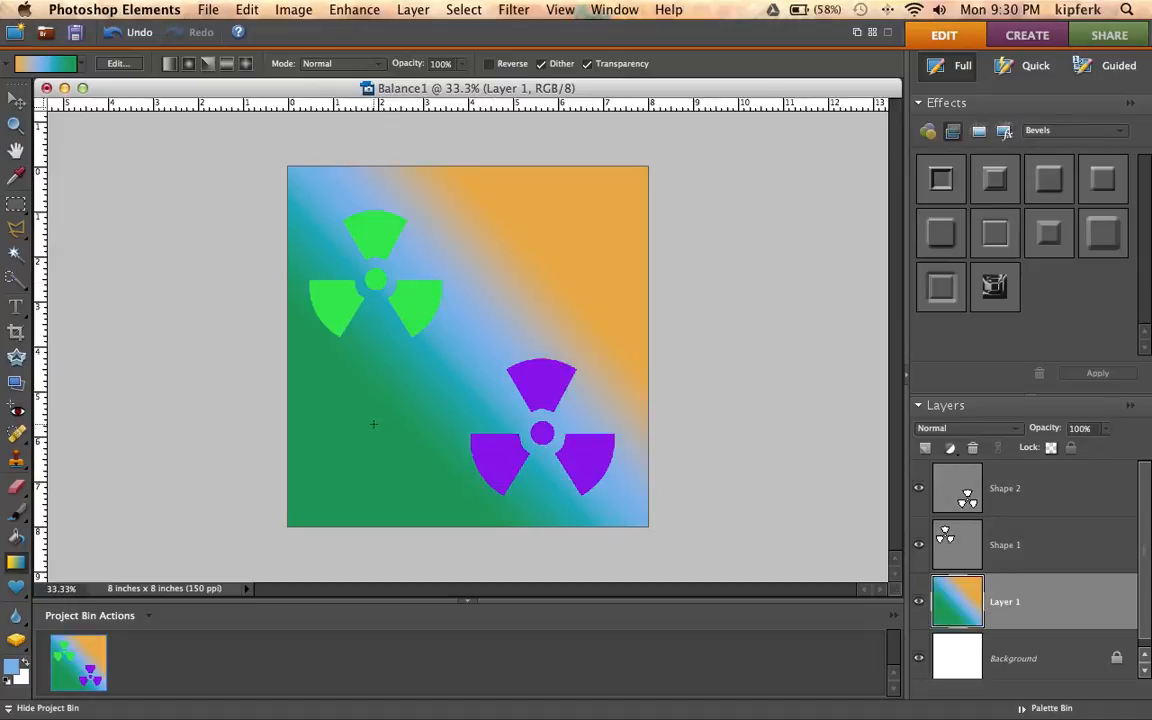
pyautogui.moveTo(412, 387); pyautogui.dragTo(413, 387)
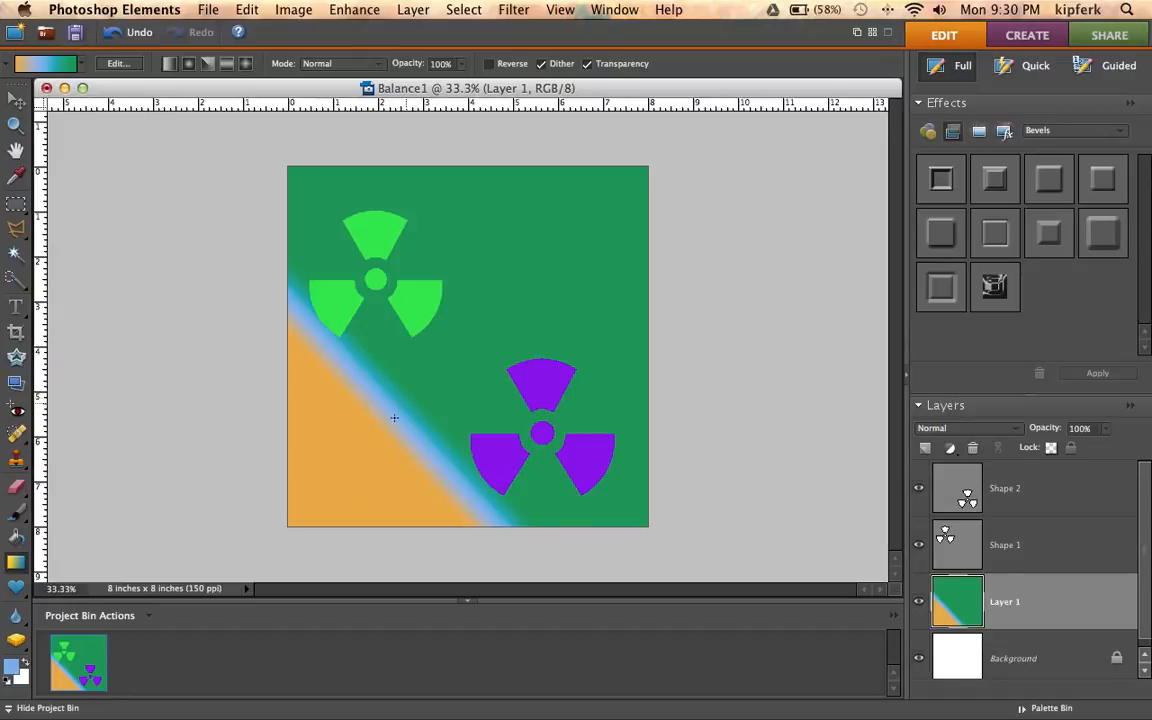
pyautogui.moveTo(346, 467); pyautogui.dragTo(574, 233)
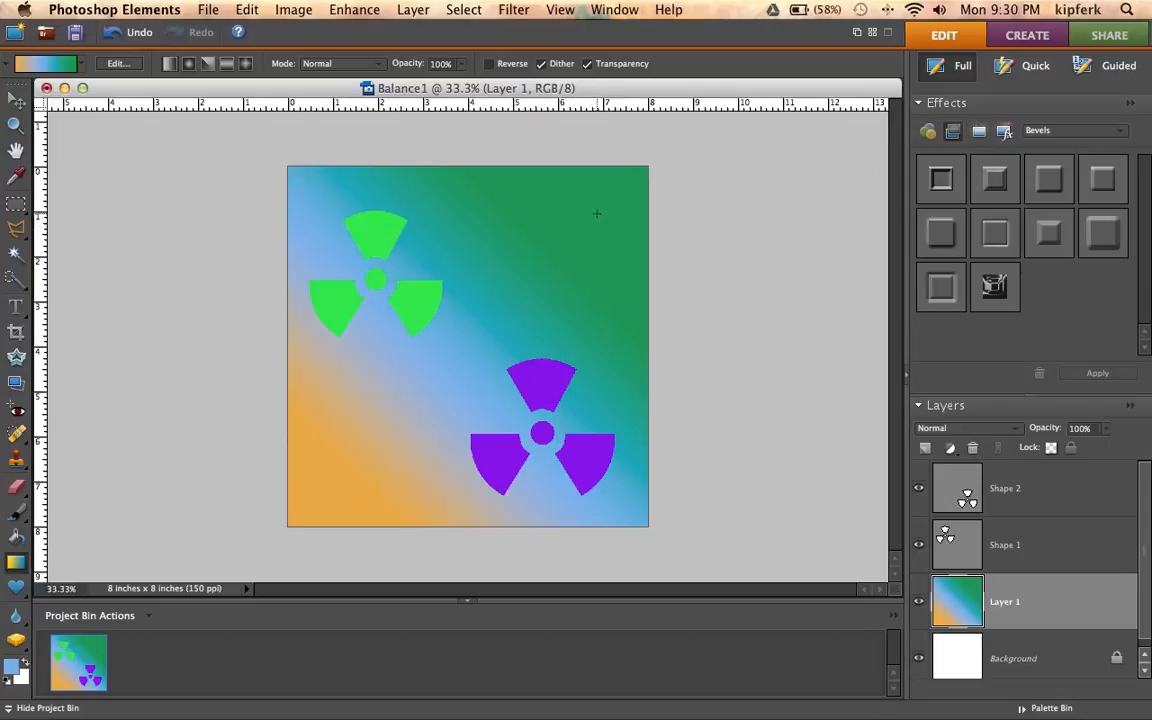
pyautogui.moveTo(597, 213); pyautogui.dragTo(321, 492)
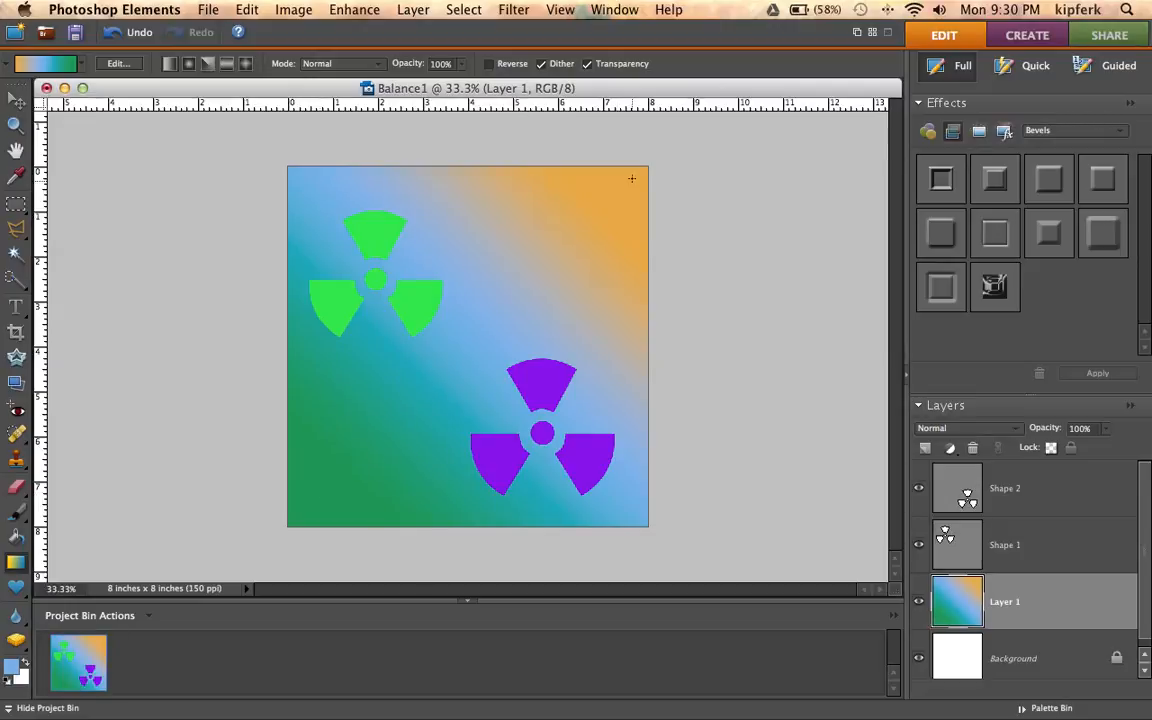
pyautogui.moveTo(631, 176); pyautogui.dragTo(302, 513)
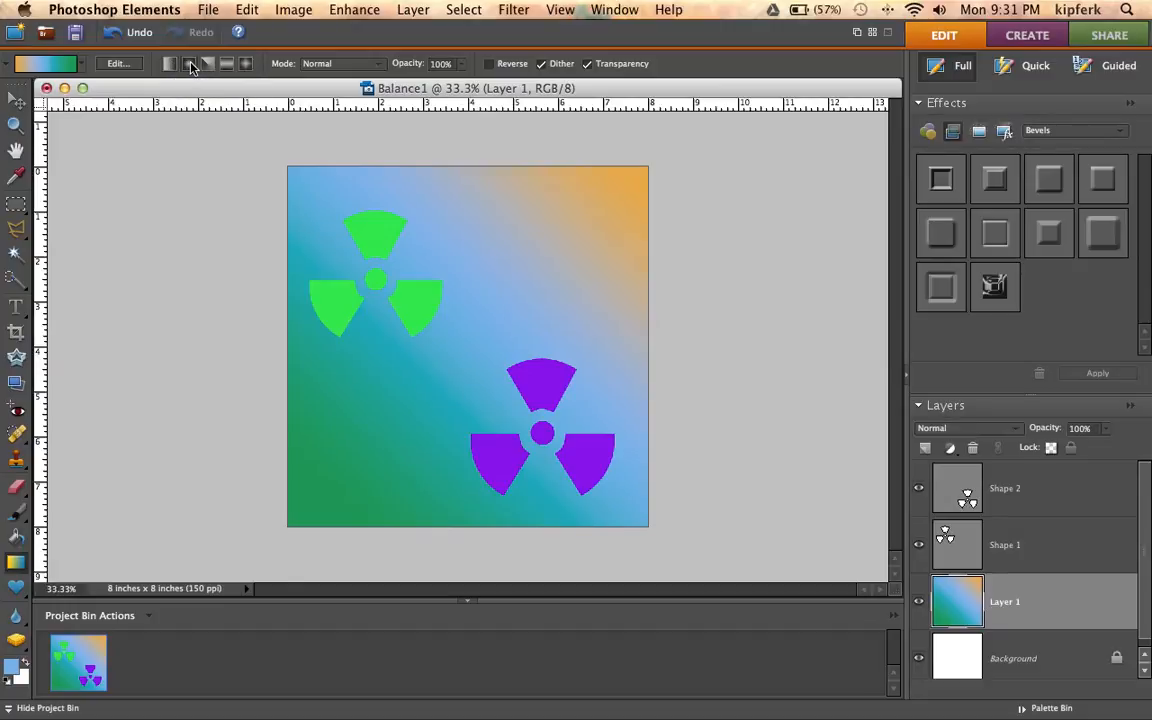
# Try radial, reflected and diamond versions of the custom gradient on Layer 1, each starting near the canvas centre
pyautogui.moveTo(476, 331); pyautogui.dragTo(315, 505)
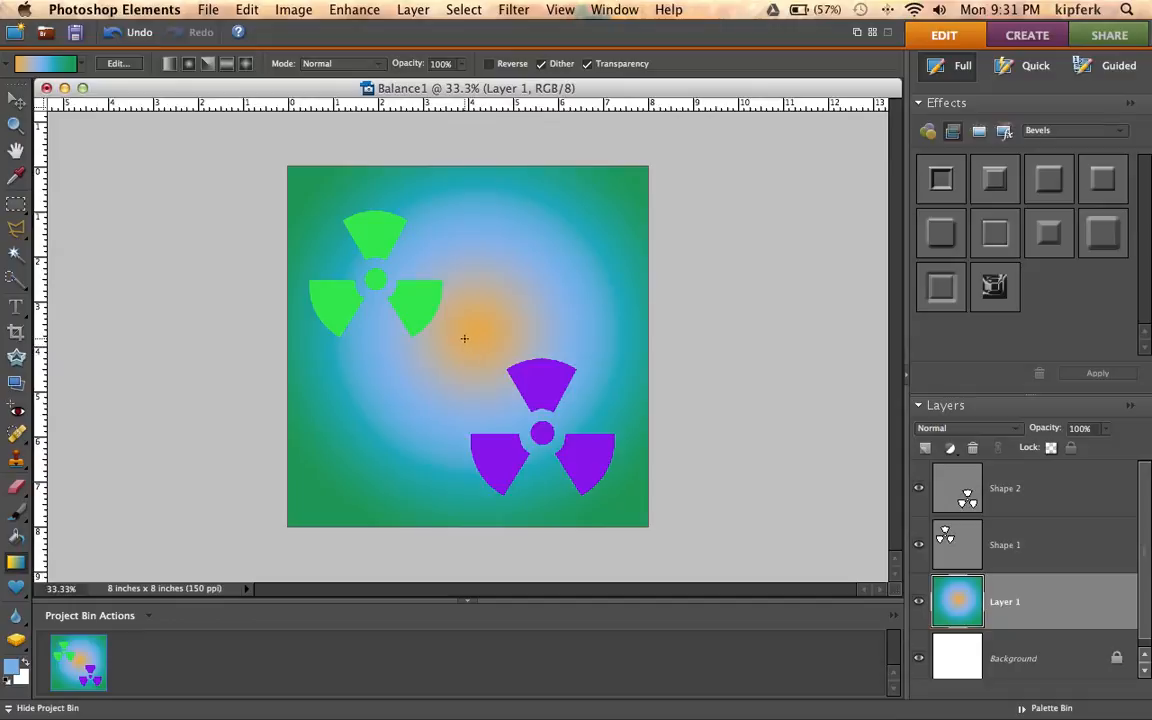
pyautogui.moveTo(464, 338); pyautogui.dragTo(443, 467)
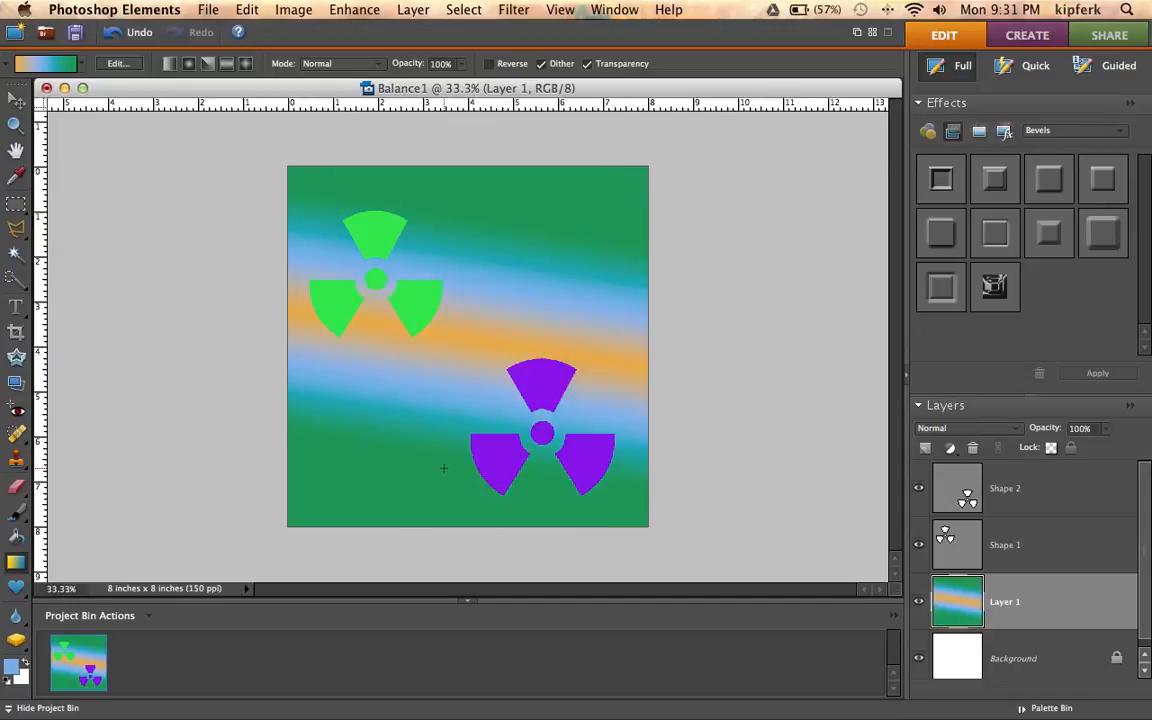
pyautogui.click(246, 65)
pyautogui.moveTo(466, 338); pyautogui.dragTo(535, 231)
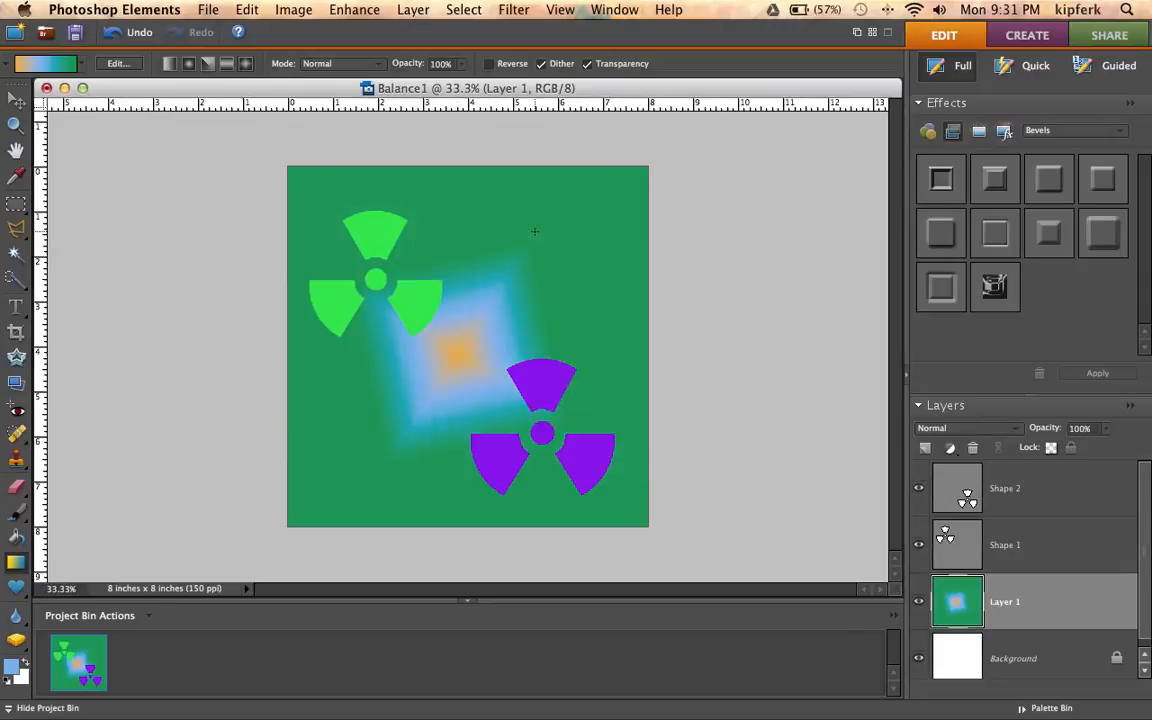
# Undo the diamond, reflected and radial gradients on Layer 1
pyautogui.press('super+z')
pyautogui.press('super+z')
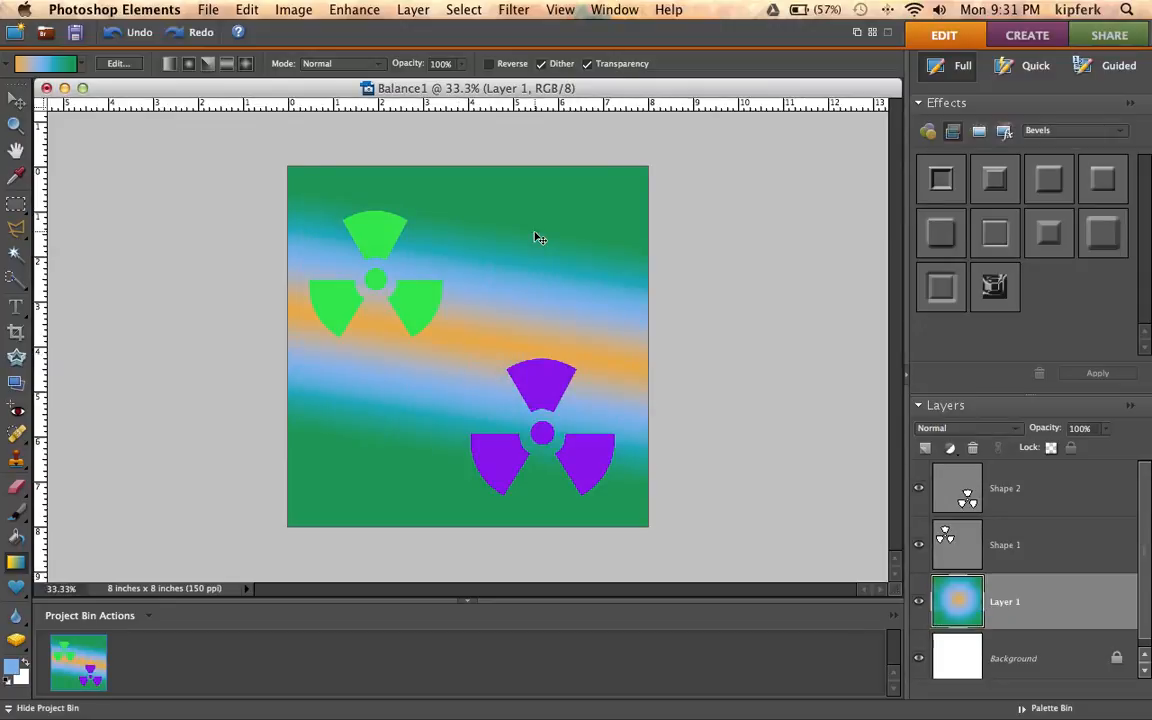
pyautogui.press('super+z')
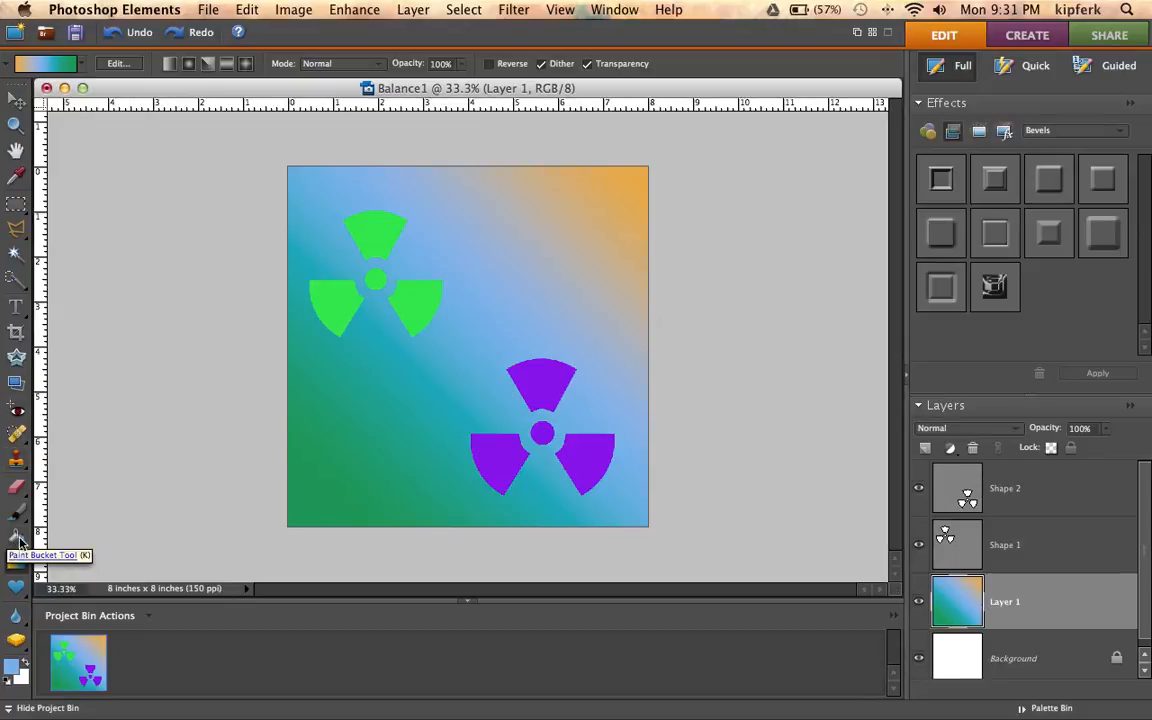
# Load the Crop Shapes library for the Custom Shape tool
pyautogui.click(16, 590)
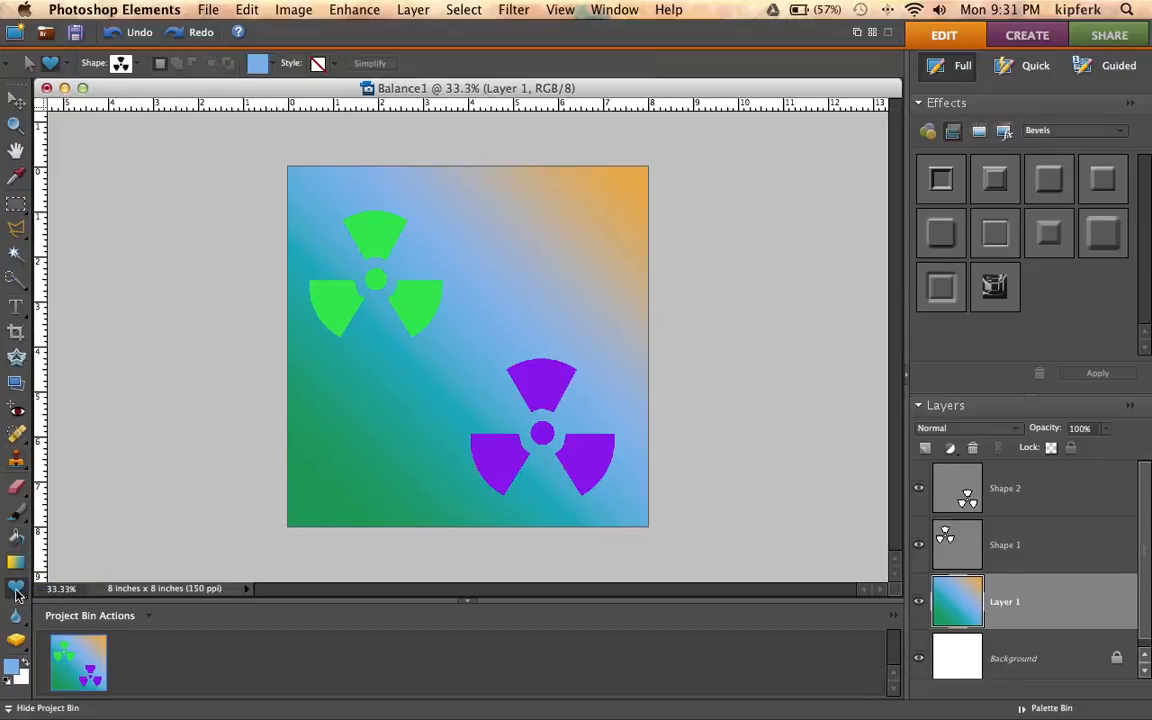
pyautogui.click(122, 62)
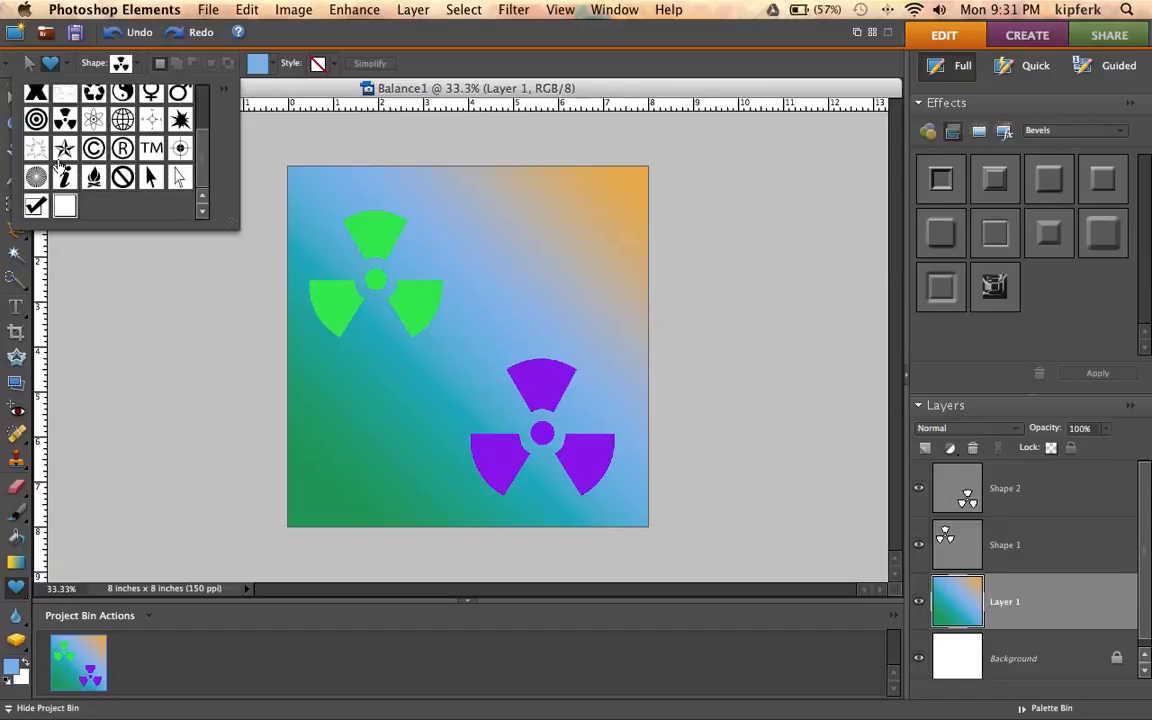
pyautogui.scroll(3, 58, 165)
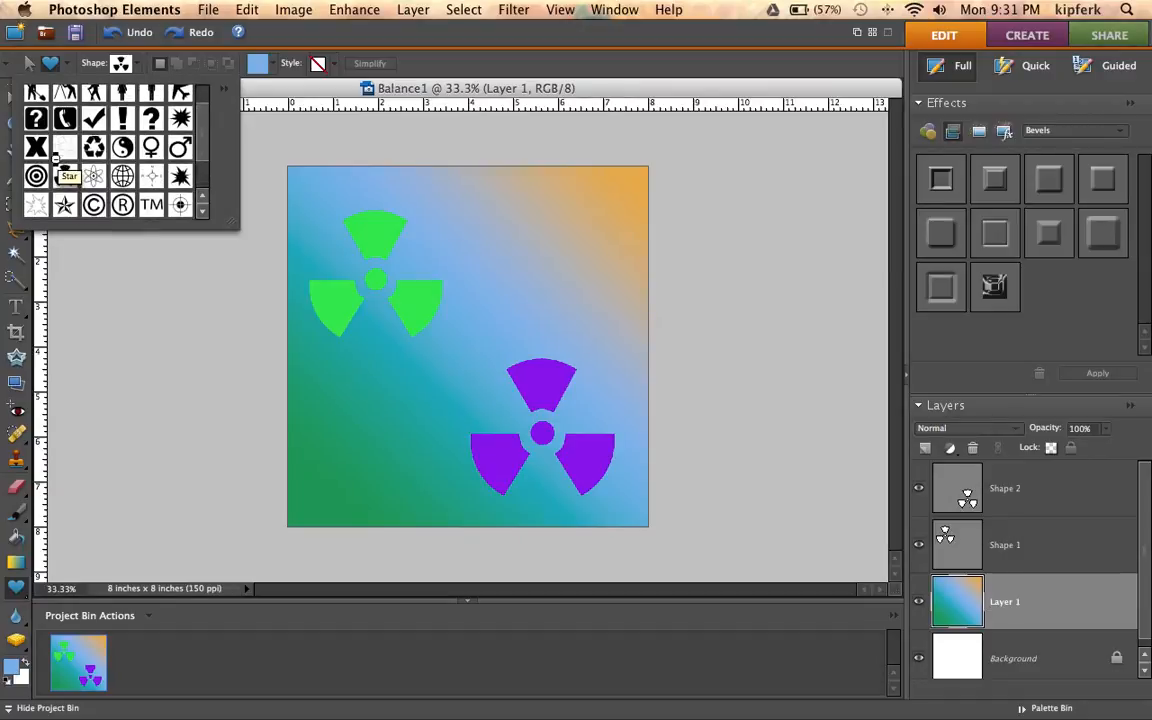
pyautogui.scroll(1, 44, 172)
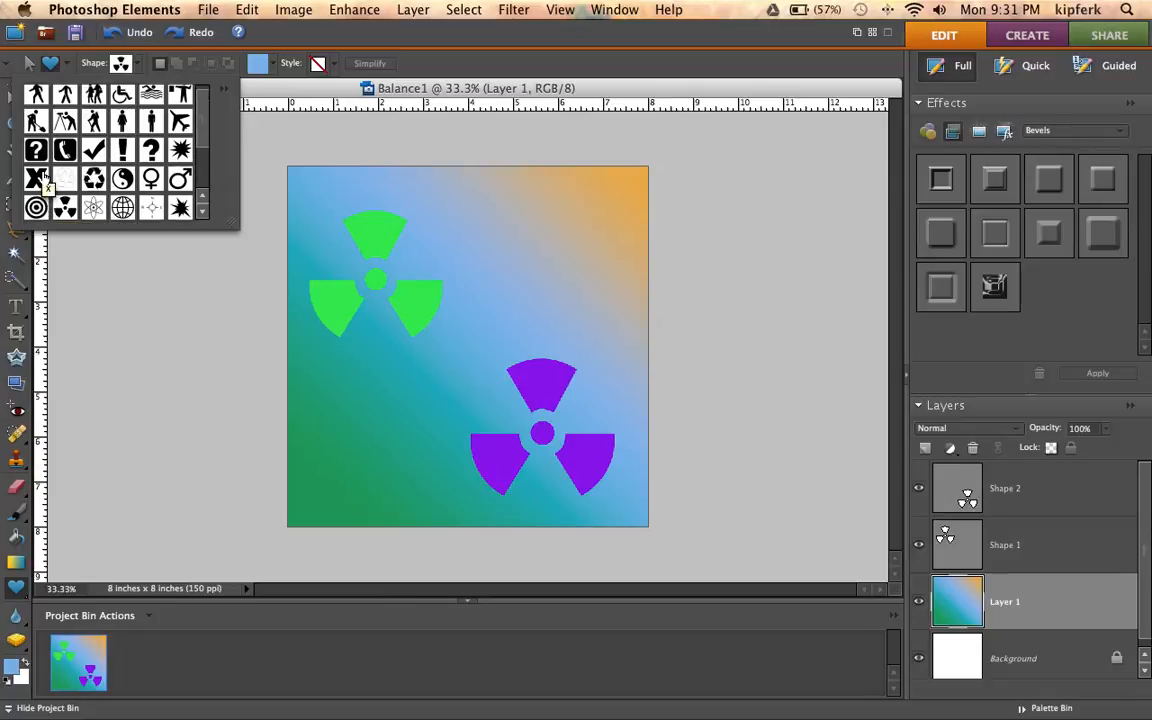
pyautogui.scroll(1, 44, 174)
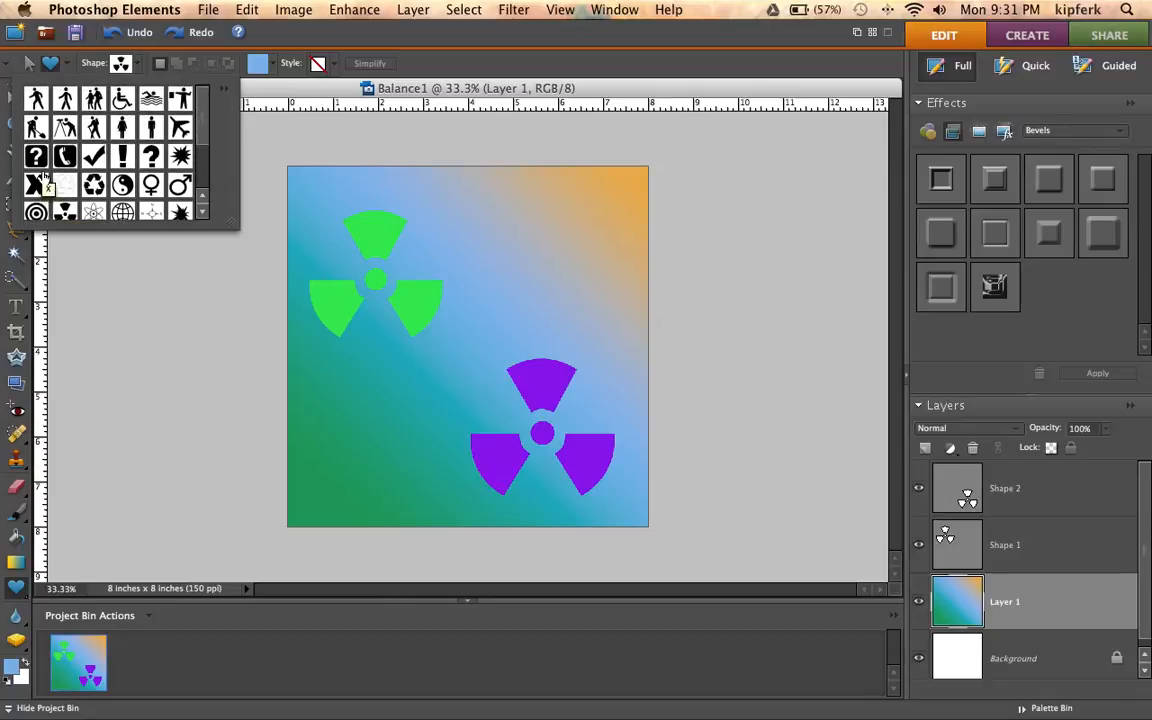
pyautogui.click(228, 93)
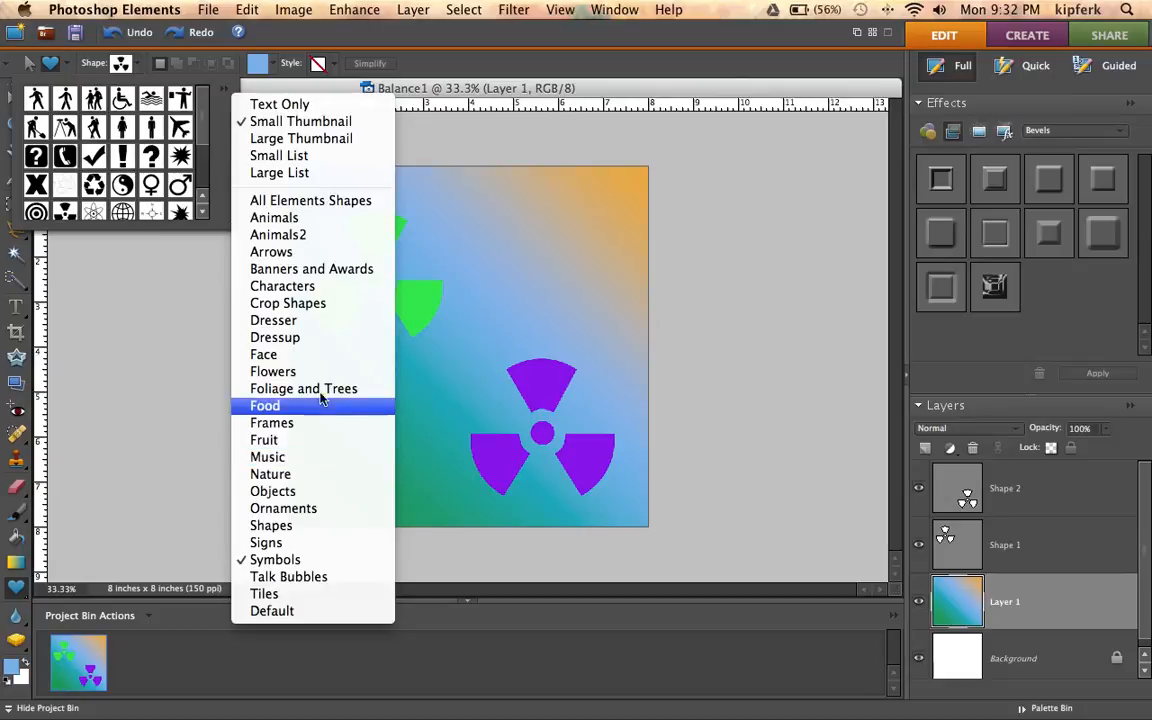
pyautogui.click(340, 304)
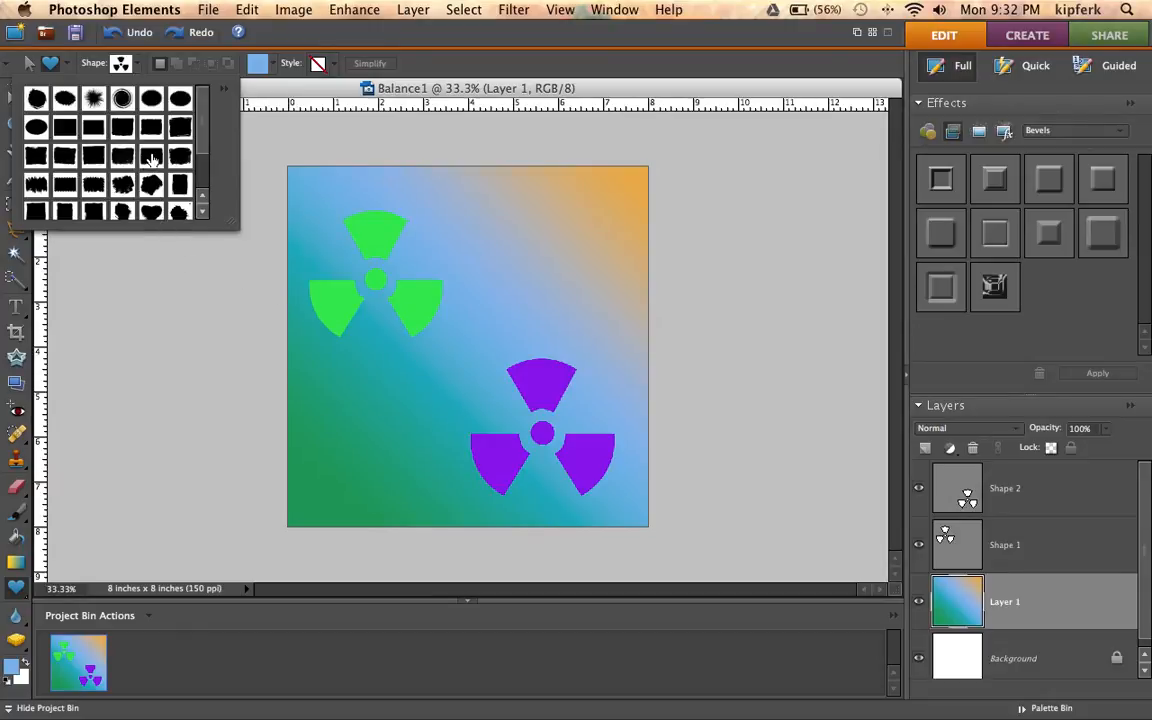
# Draw a light blue Crop Shape 04 swirl about 2 inches wide in the upper-right area of the canvas
pyautogui.scroll(-5, 150, 160)
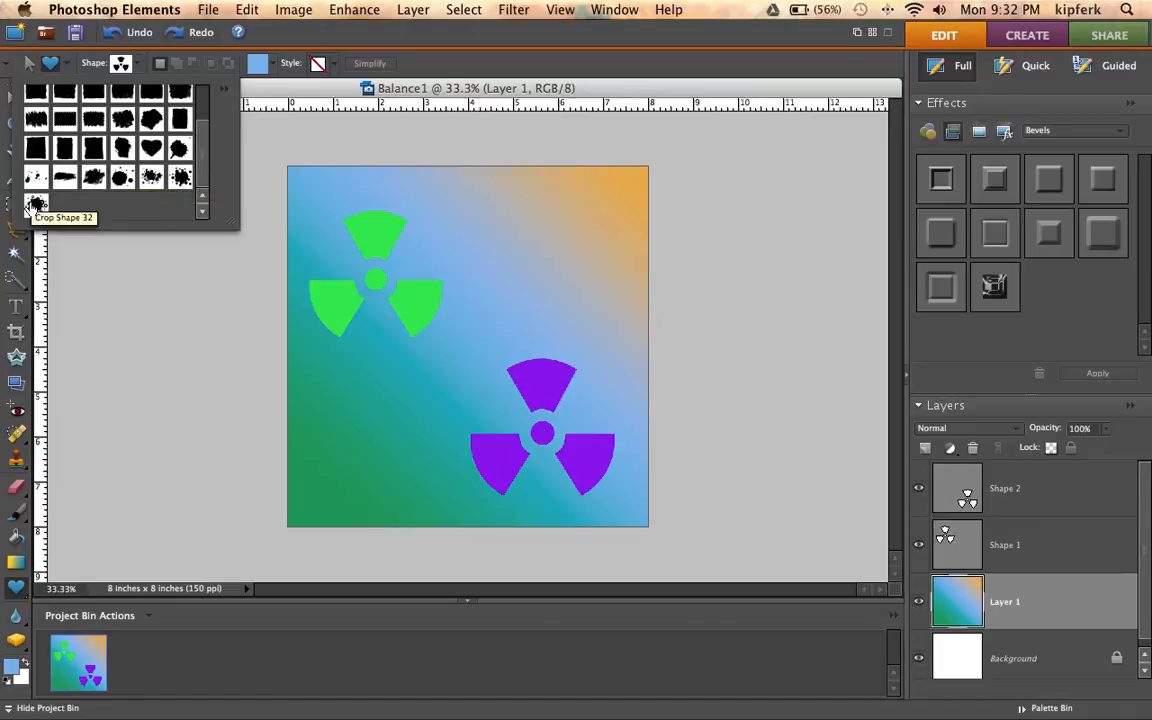
pyautogui.scroll(5, 128, 163)
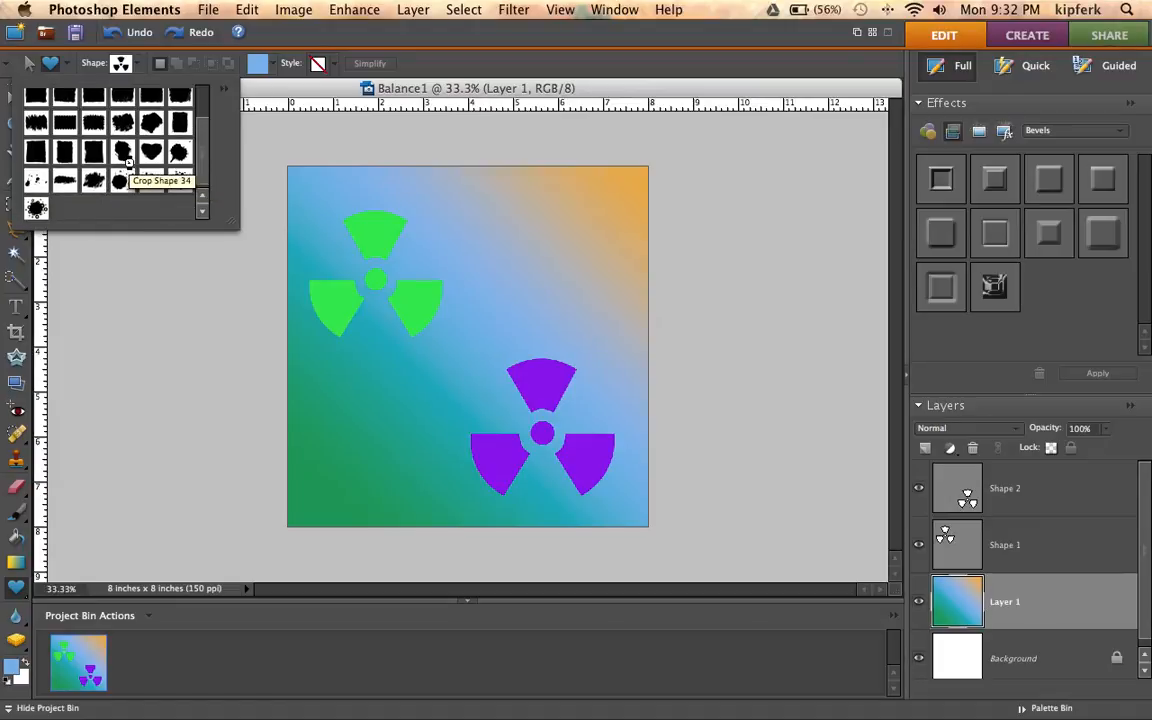
pyautogui.scroll(3, 128, 163)
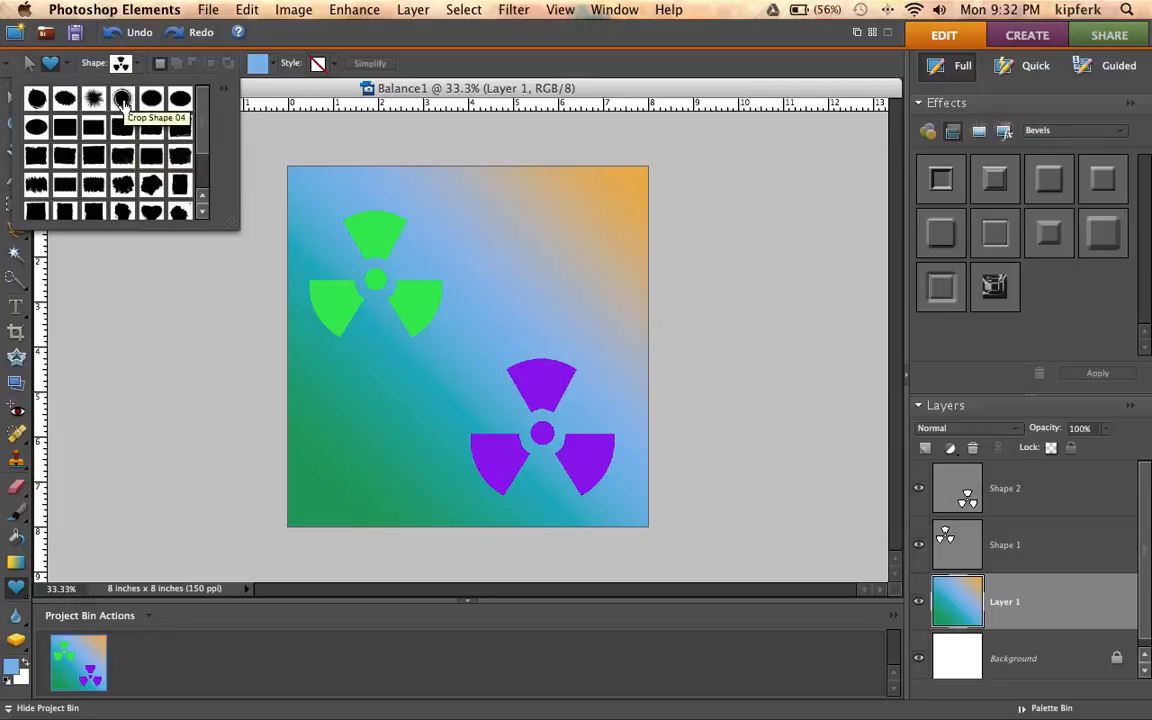
pyautogui.click(122, 100)
pyautogui.moveTo(505, 211); pyautogui.dragTo(607, 308)
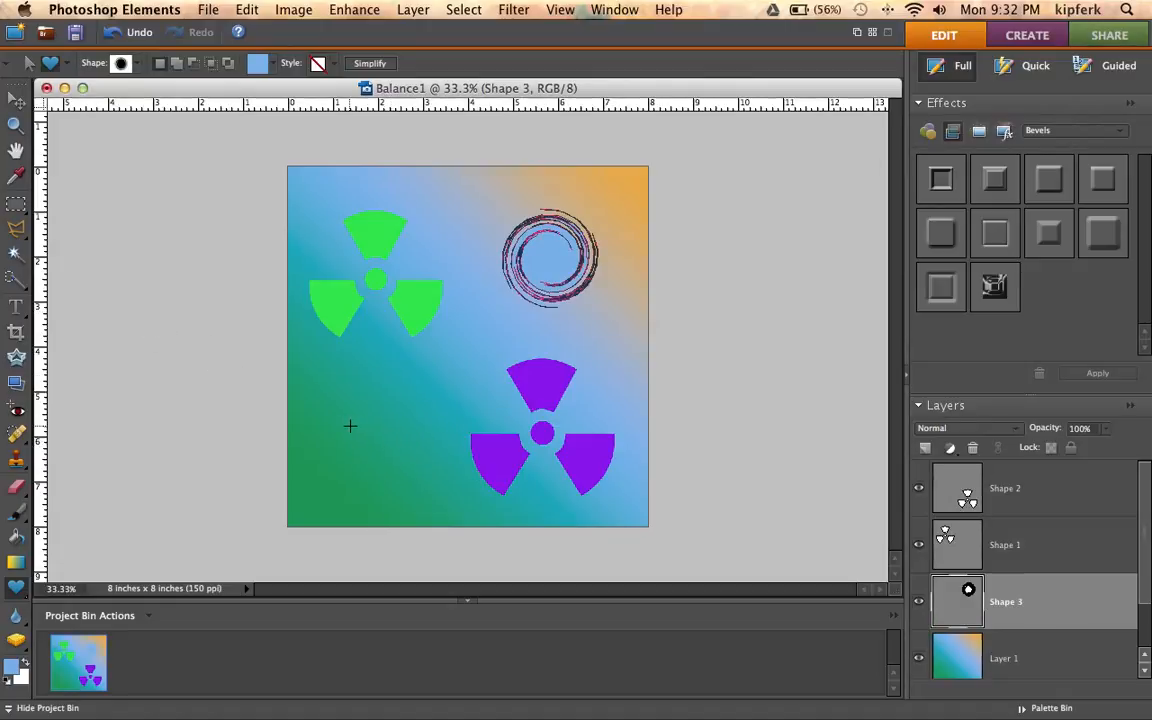
# Draw a pale yellow (#e3efa1) Crop Shape 04 swirl about 2.5 inches wide on a new layer in the canvas's lower-left area
pyautogui.click(929, 447)
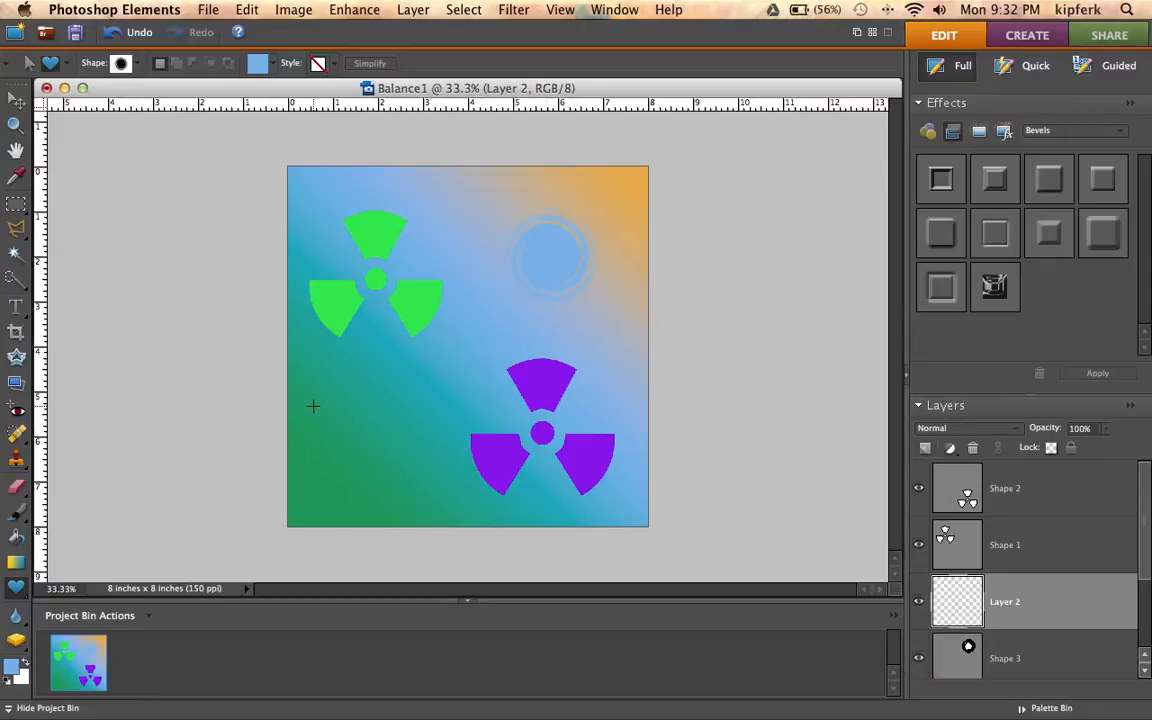
pyautogui.click(13, 670)
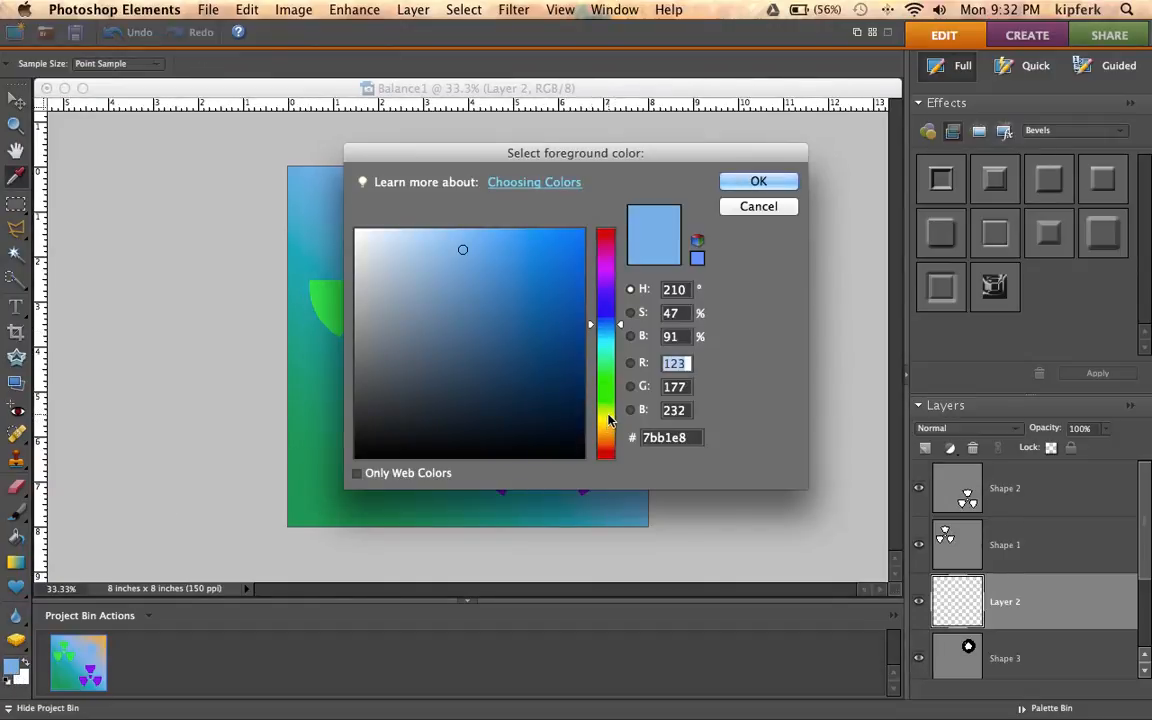
pyautogui.click(609, 421)
pyautogui.click(431, 243)
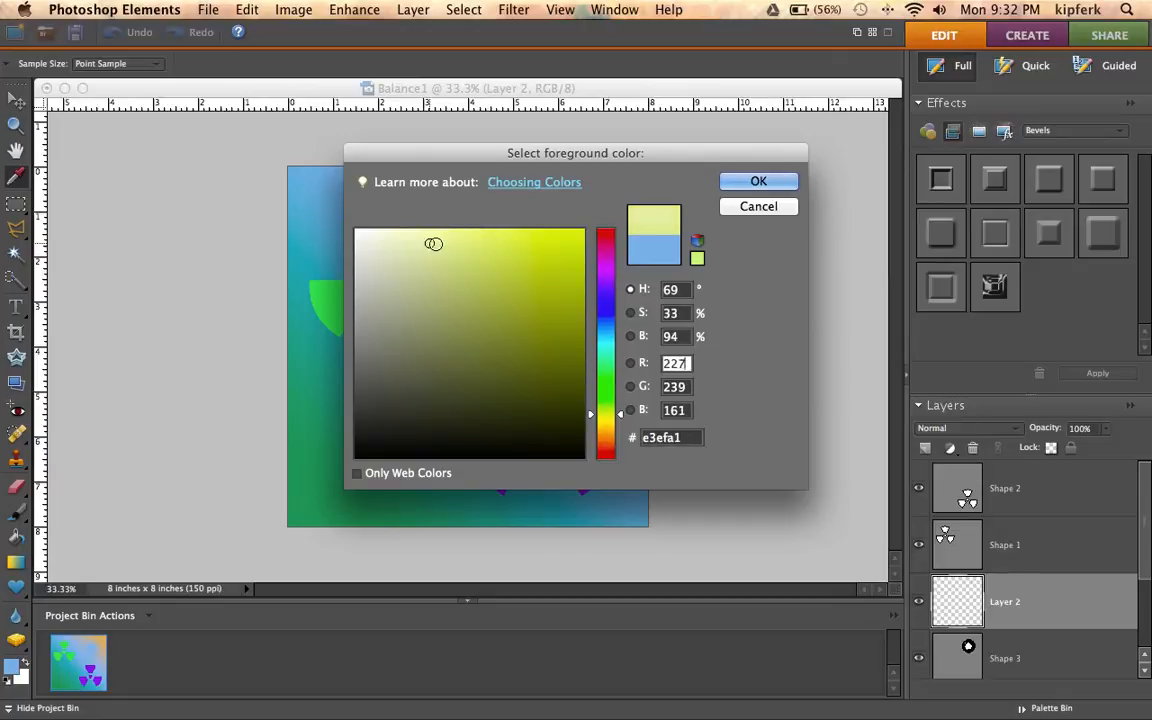
pyautogui.click(752, 182)
pyautogui.moveTo(319, 401); pyautogui.dragTo(485, 518)
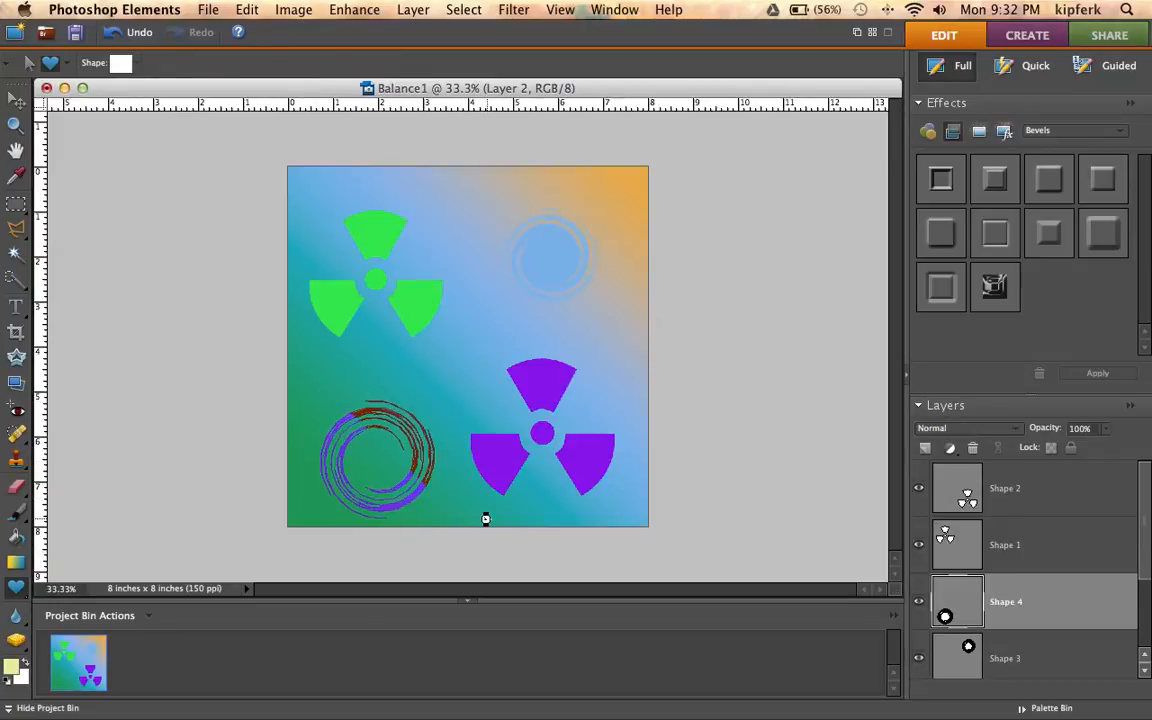
# Move the pale yellow swirl up about 0.6 inch, level with the purple radiation symbol, and deselect it
pyautogui.press('v')
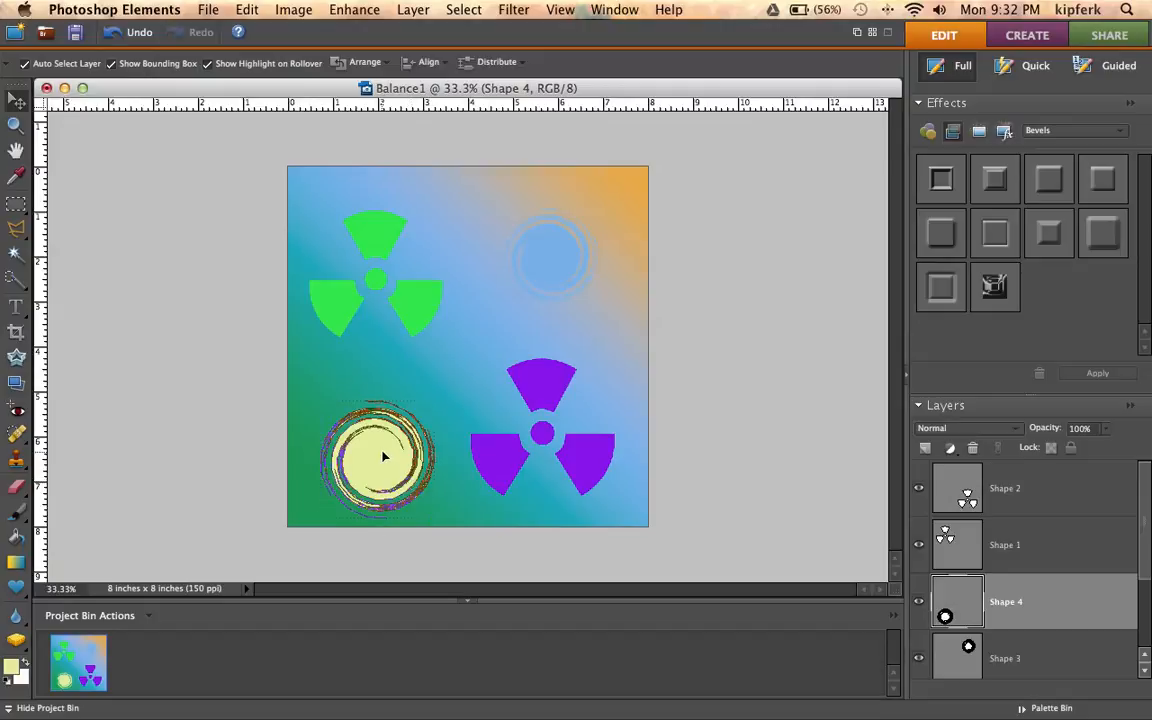
pyautogui.moveTo(383, 457); pyautogui.dragTo(383, 425)
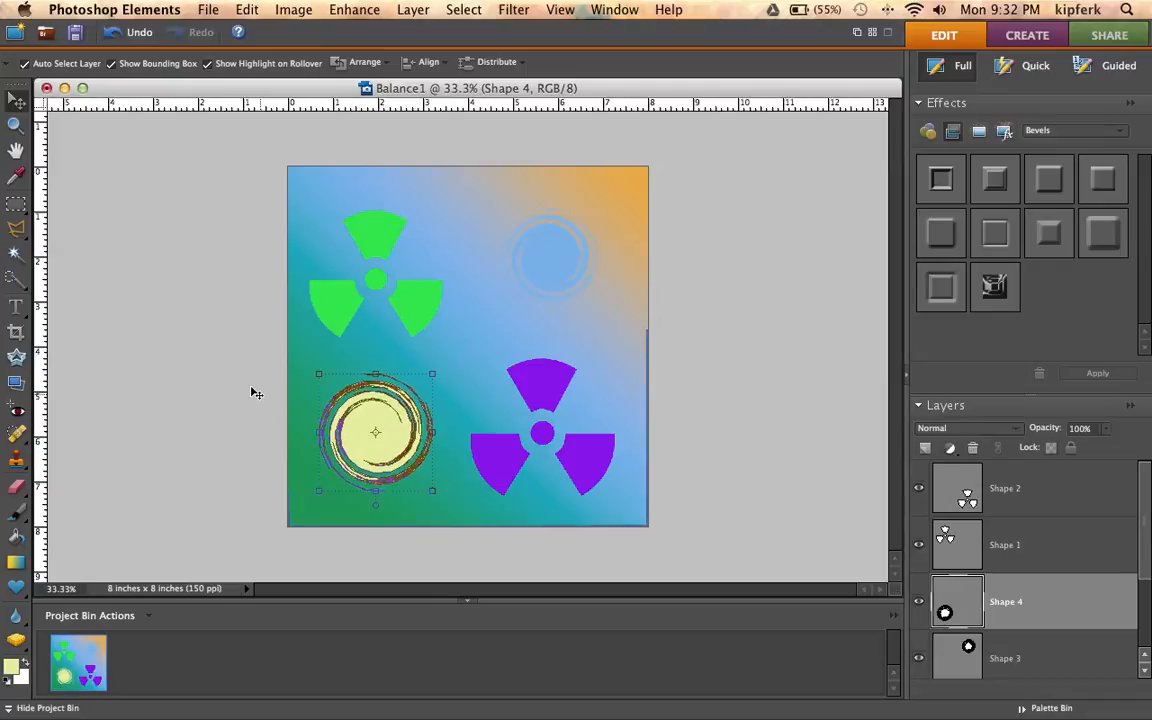
pyautogui.click(254, 392)
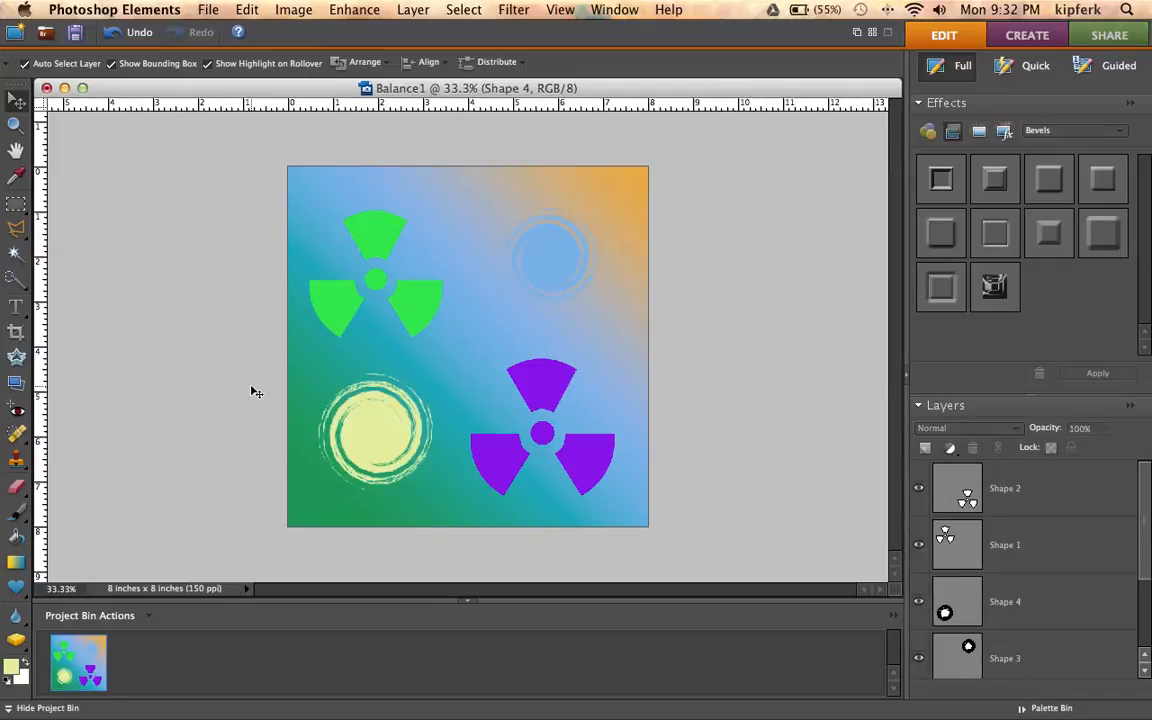
# Enlarge the light blue swirl to about 223% by 222% and move it partly off the canvas's upper-right corner
pyautogui.click(575, 264)
pyautogui.moveTo(502, 310); pyautogui.dragTo(384, 429)
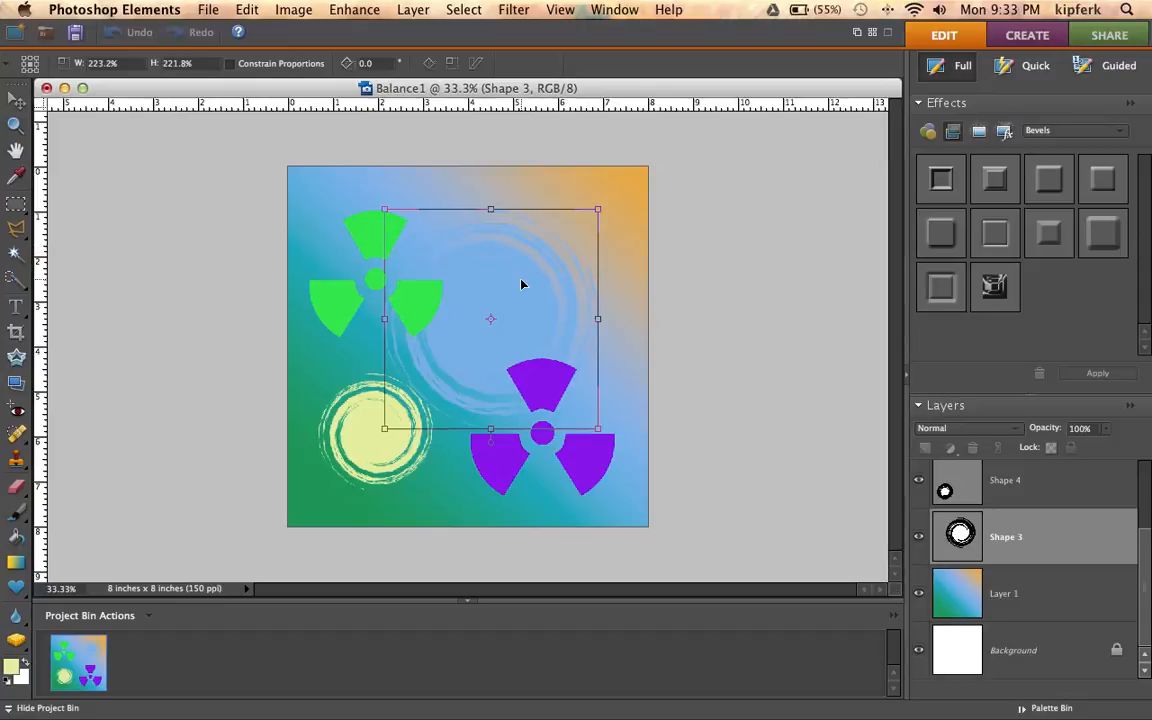
pyautogui.moveTo(534, 273); pyautogui.dragTo(606, 208)
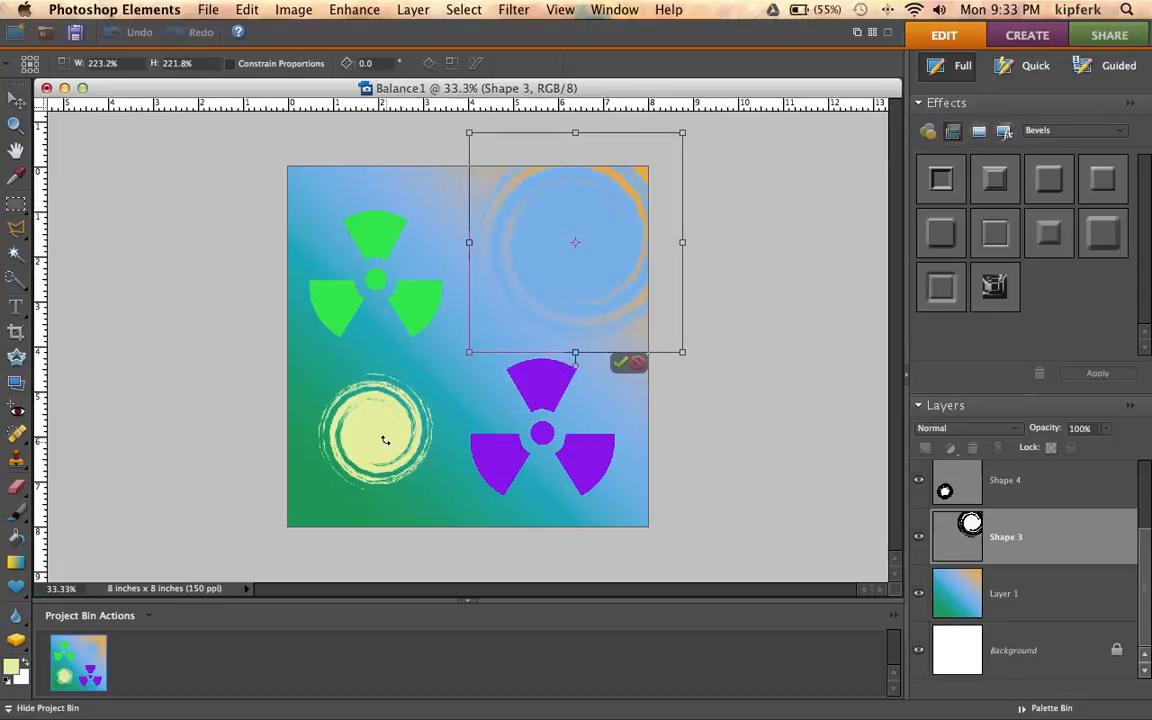
pyautogui.click(621, 363)
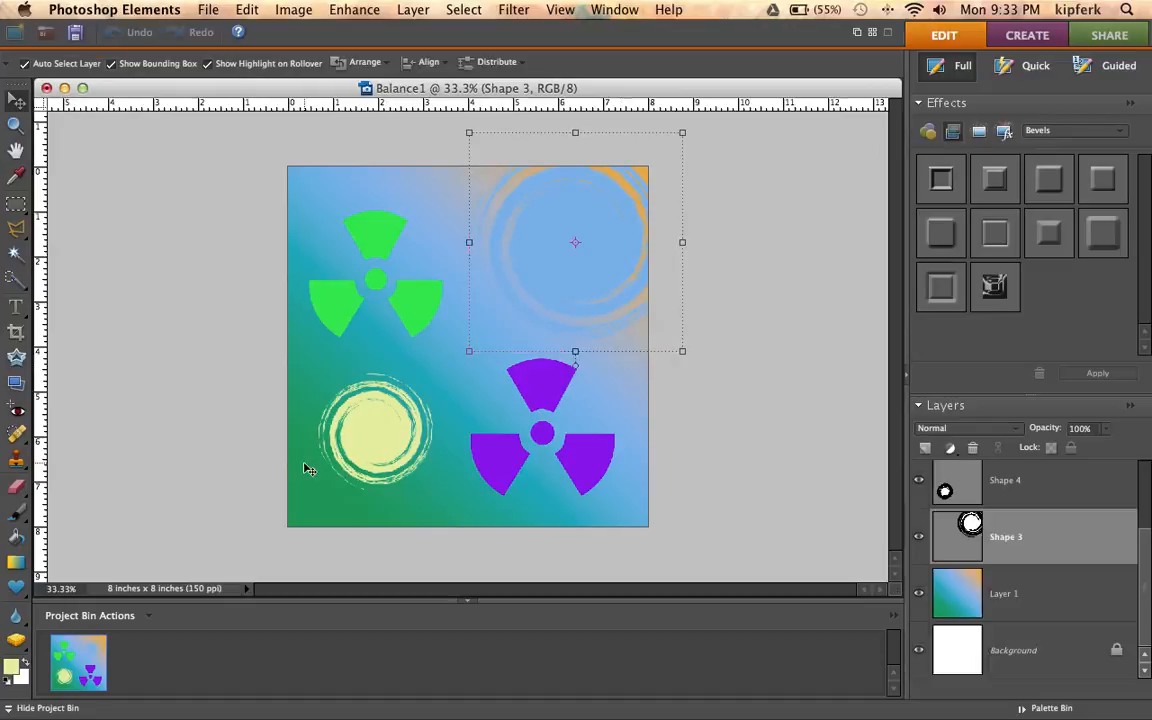
# Enlarge the pale yellow swirl to about 166% by 167% and position it partly off the canvas's lower-left corner
pyautogui.click(375, 436)
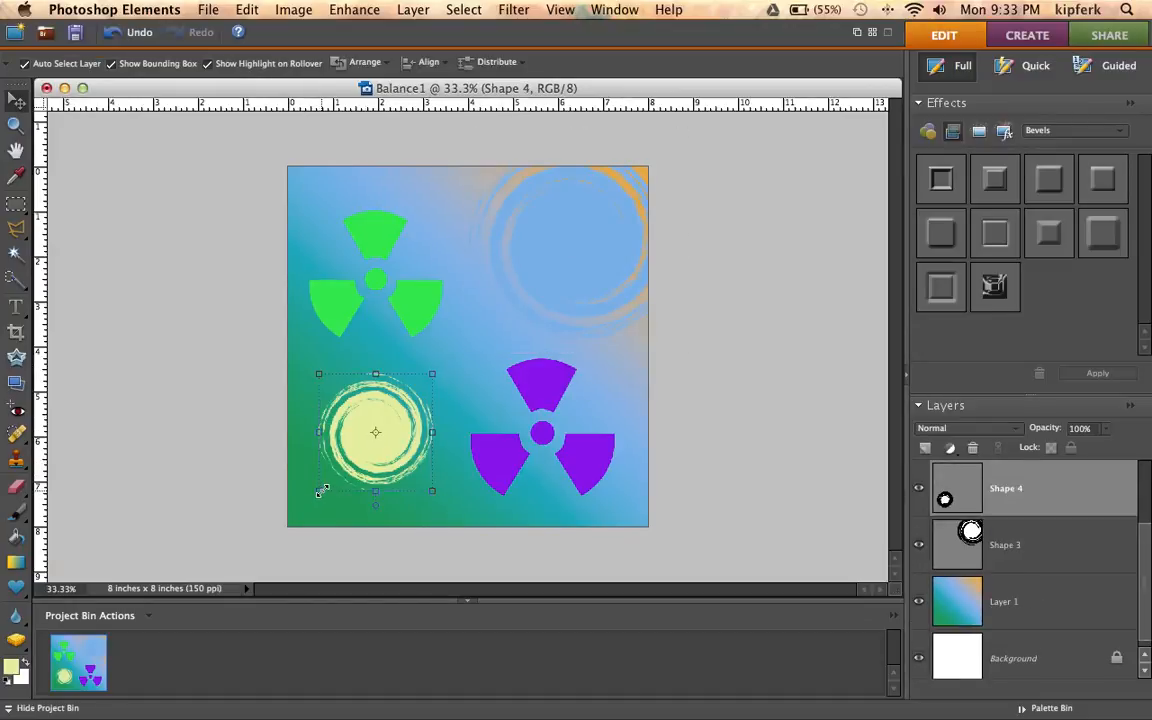
pyautogui.moveTo(320, 490); pyautogui.dragTo(244, 570)
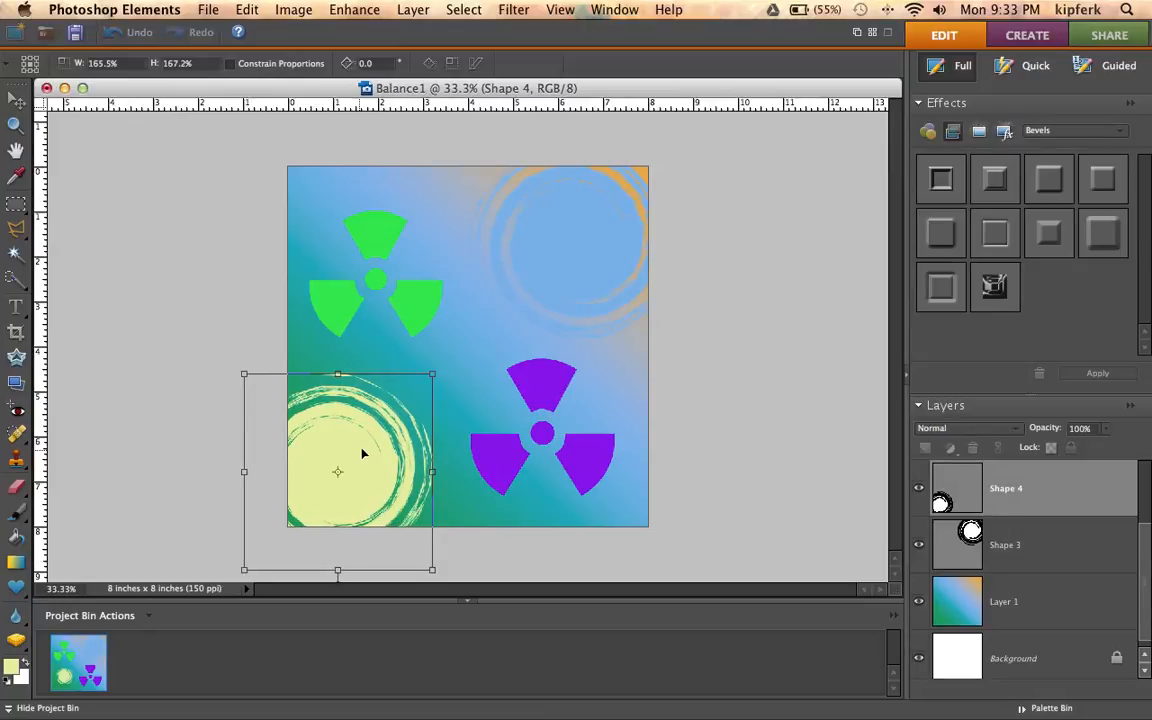
pyautogui.moveTo(363, 453); pyautogui.dragTo(385, 446)
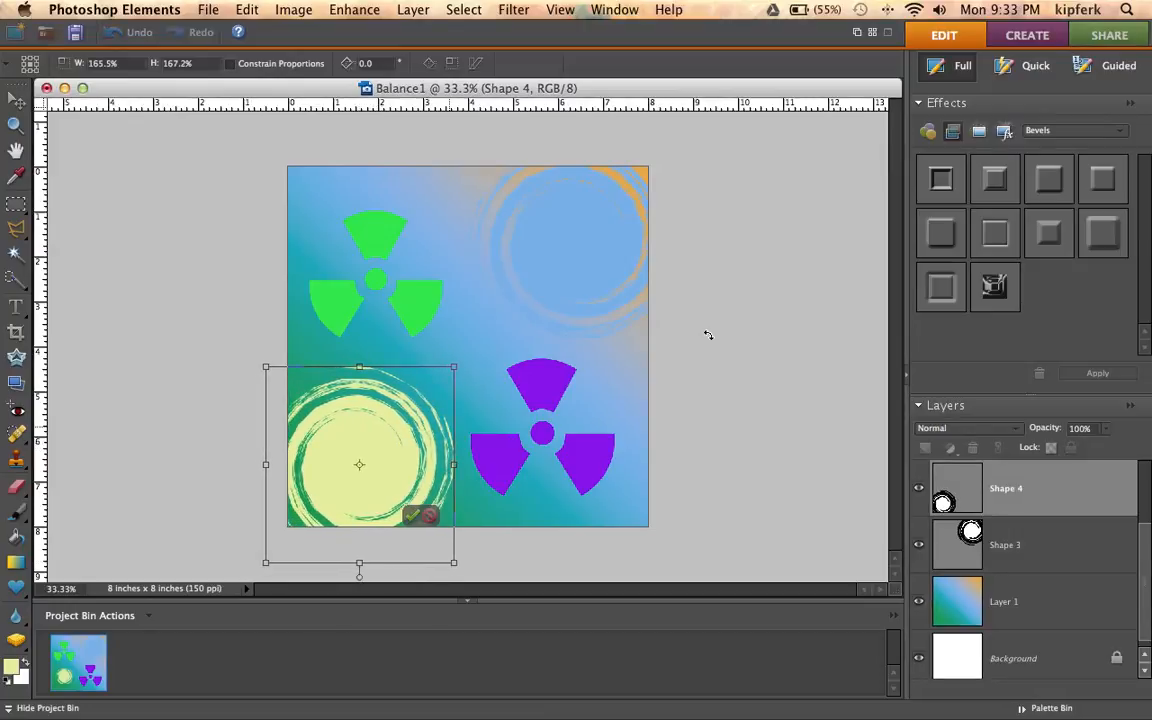
pyautogui.click(412, 516)
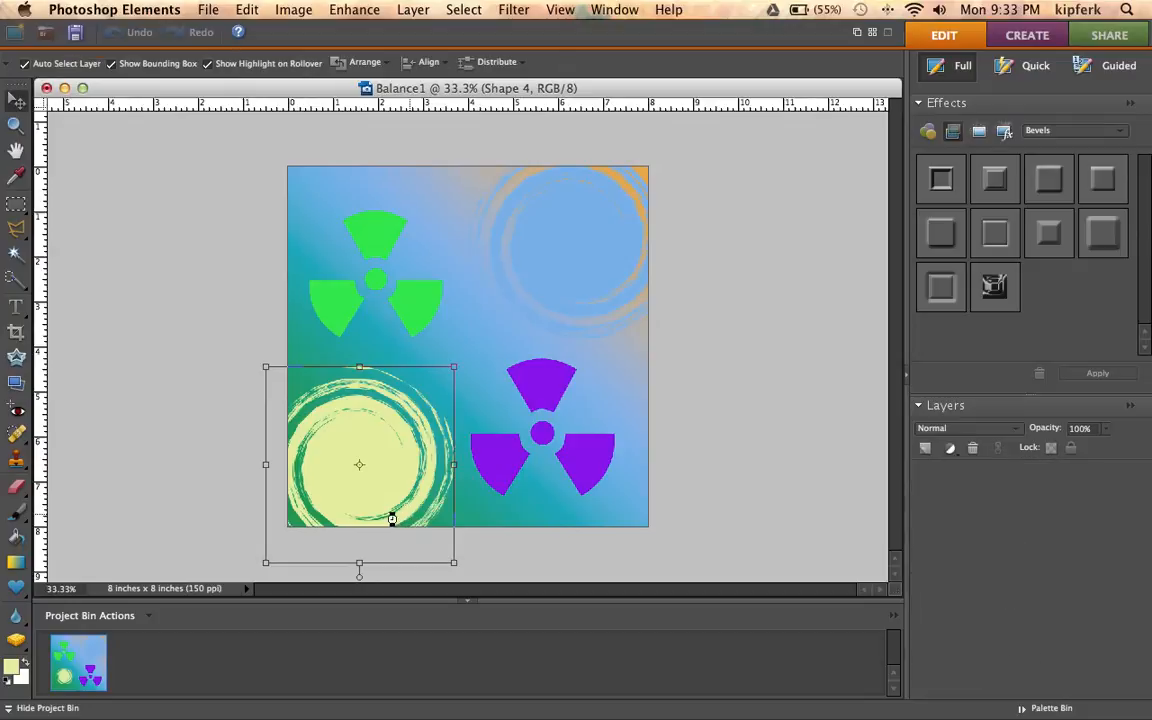
pyautogui.click(227, 366)
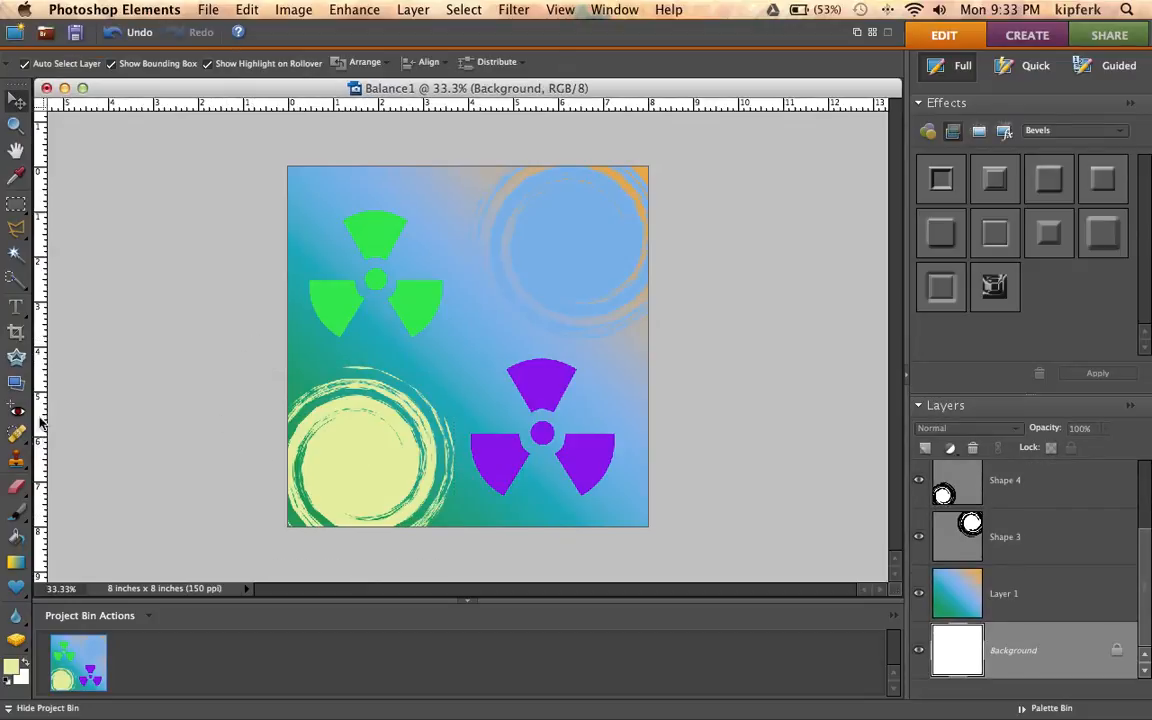
# Browse the Pen Pressure brush set for the Brush tool and choose the Eye Balls-Scatter brush
pyautogui.click(16, 521)
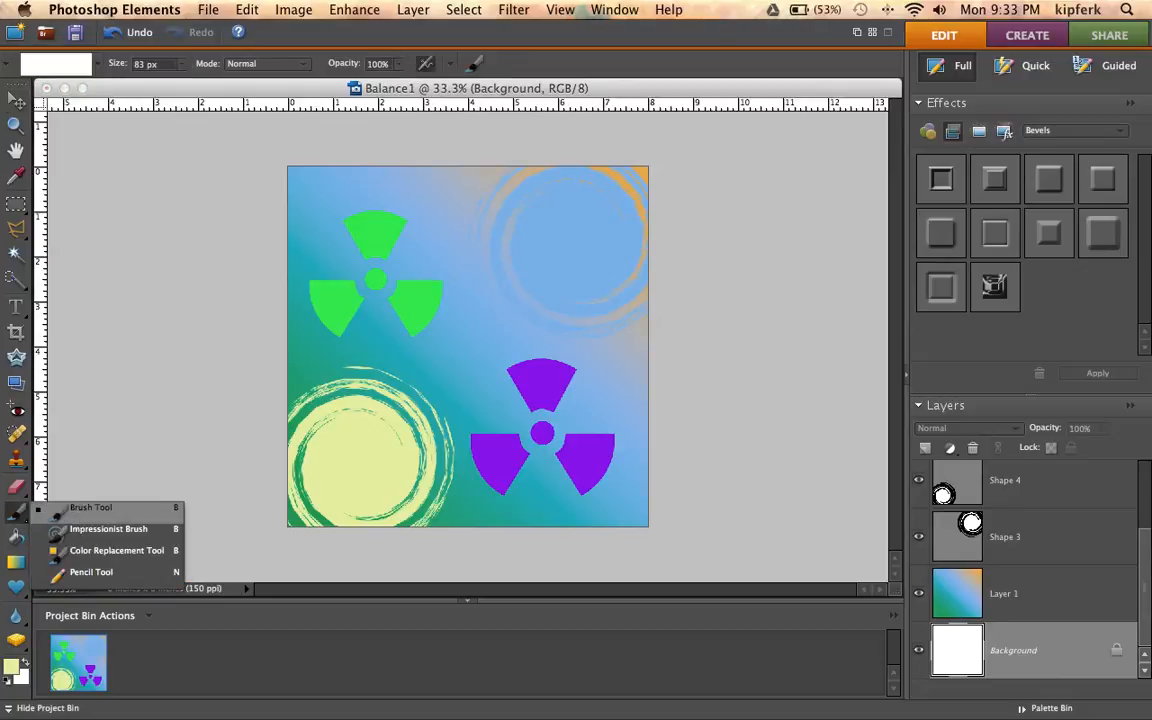
pyautogui.click(90, 507)
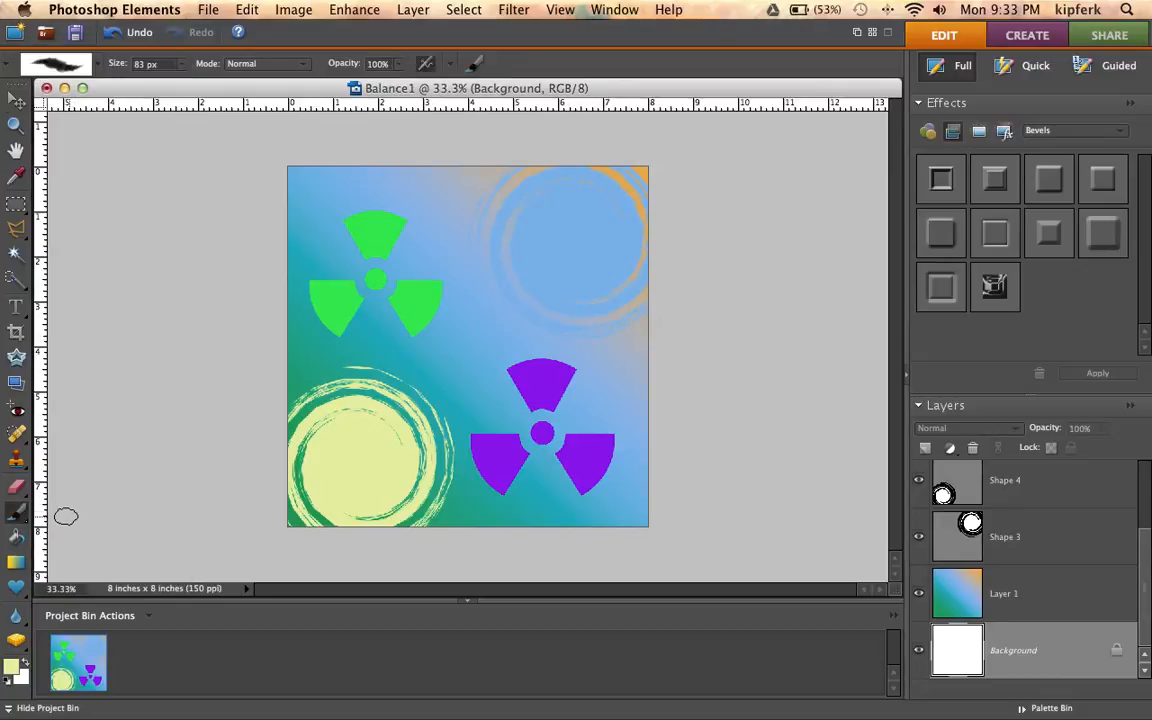
pyautogui.click(99, 68)
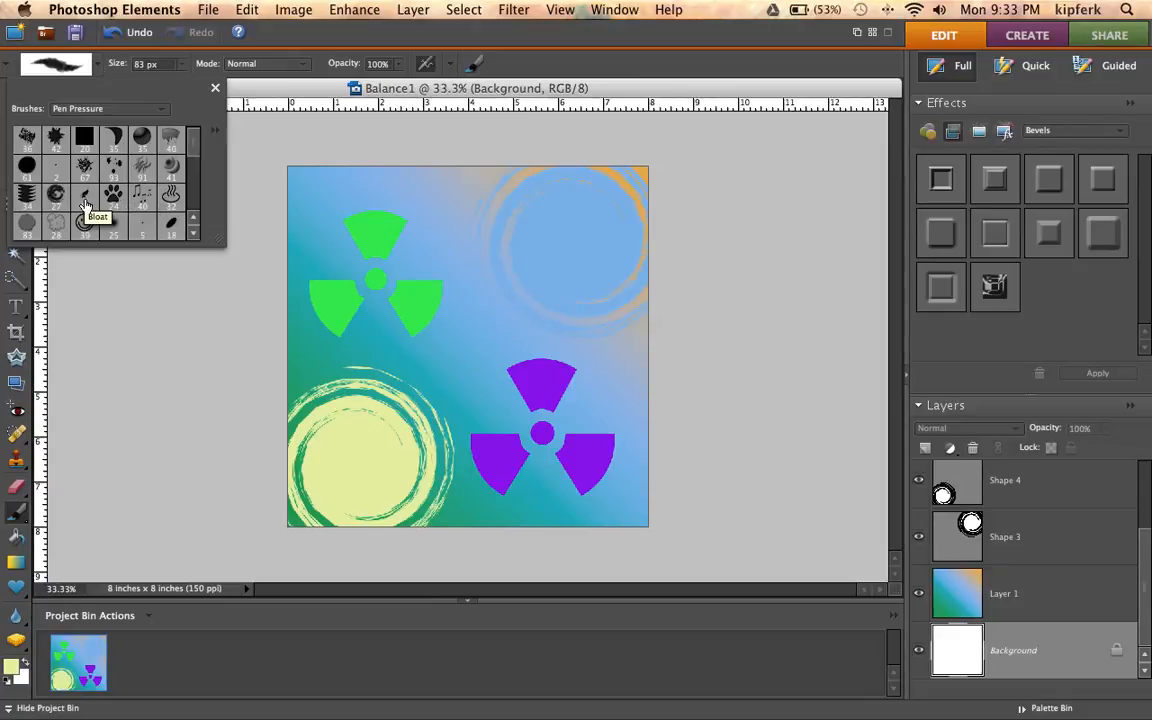
pyautogui.click(216, 136)
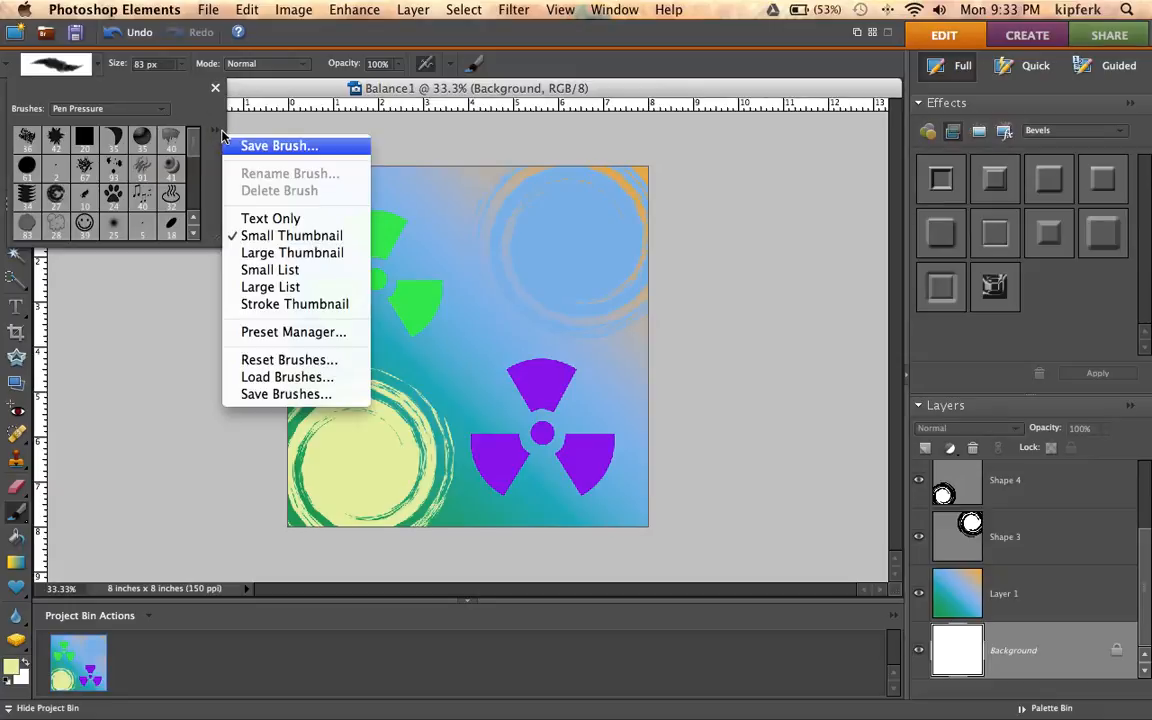
pyautogui.click(190, 114)
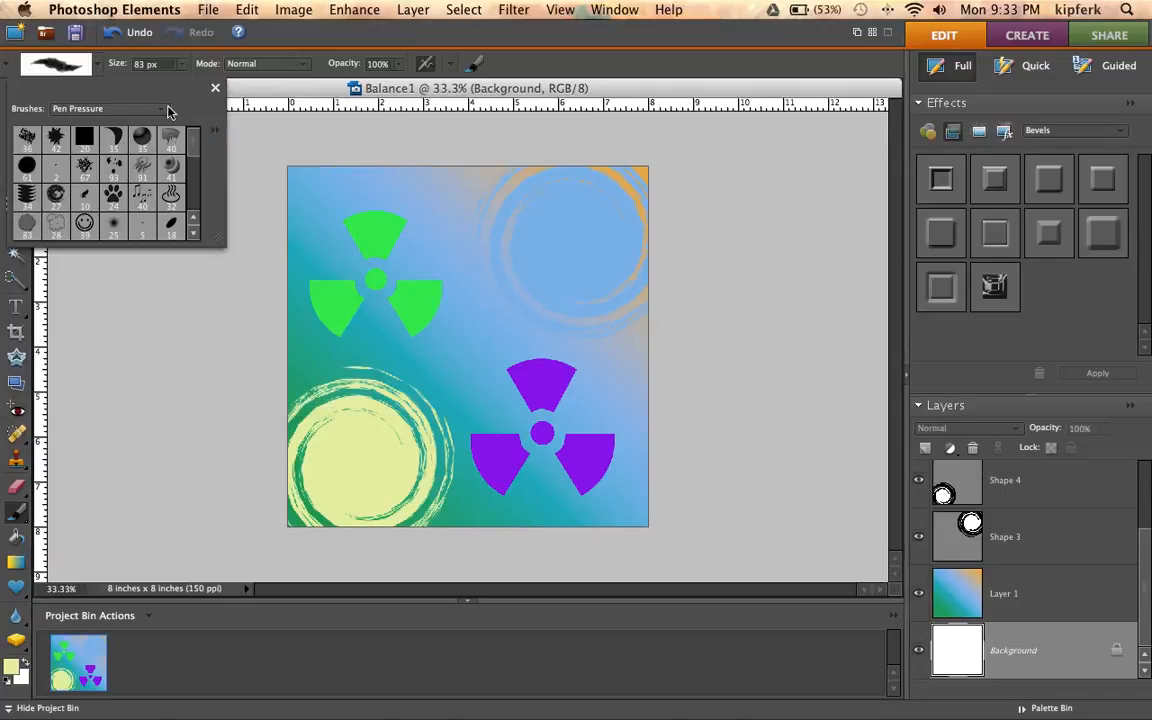
pyautogui.click(160, 108)
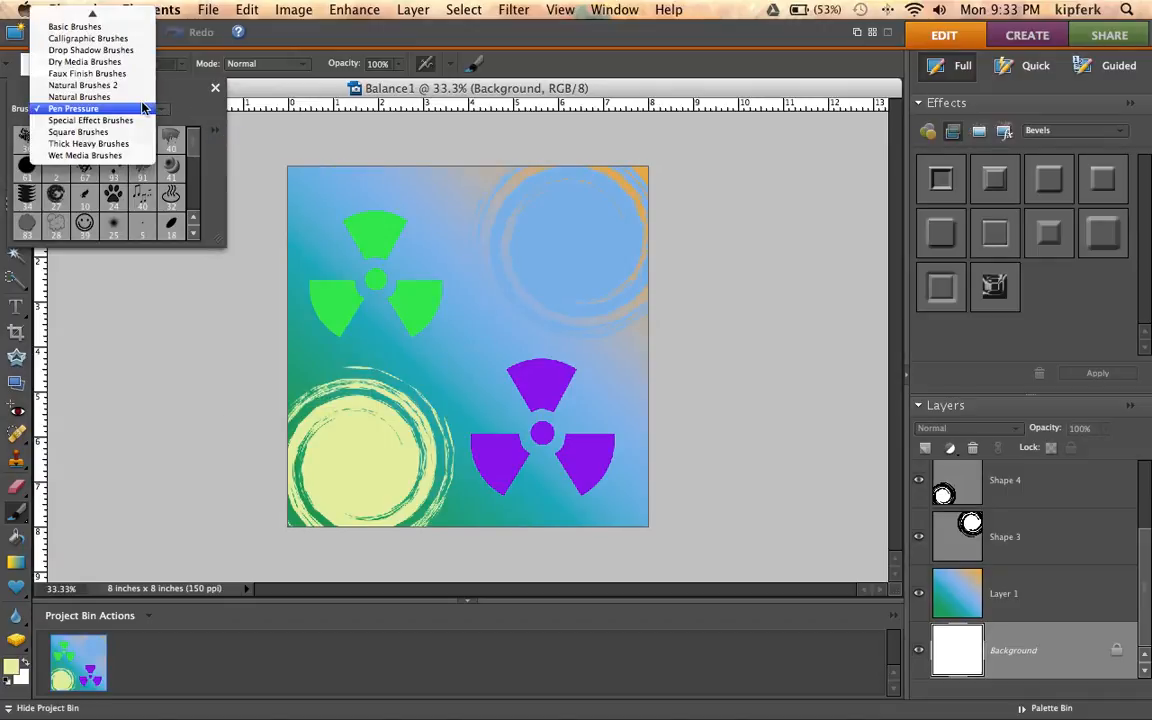
pyautogui.scroll(3, 100, 95)
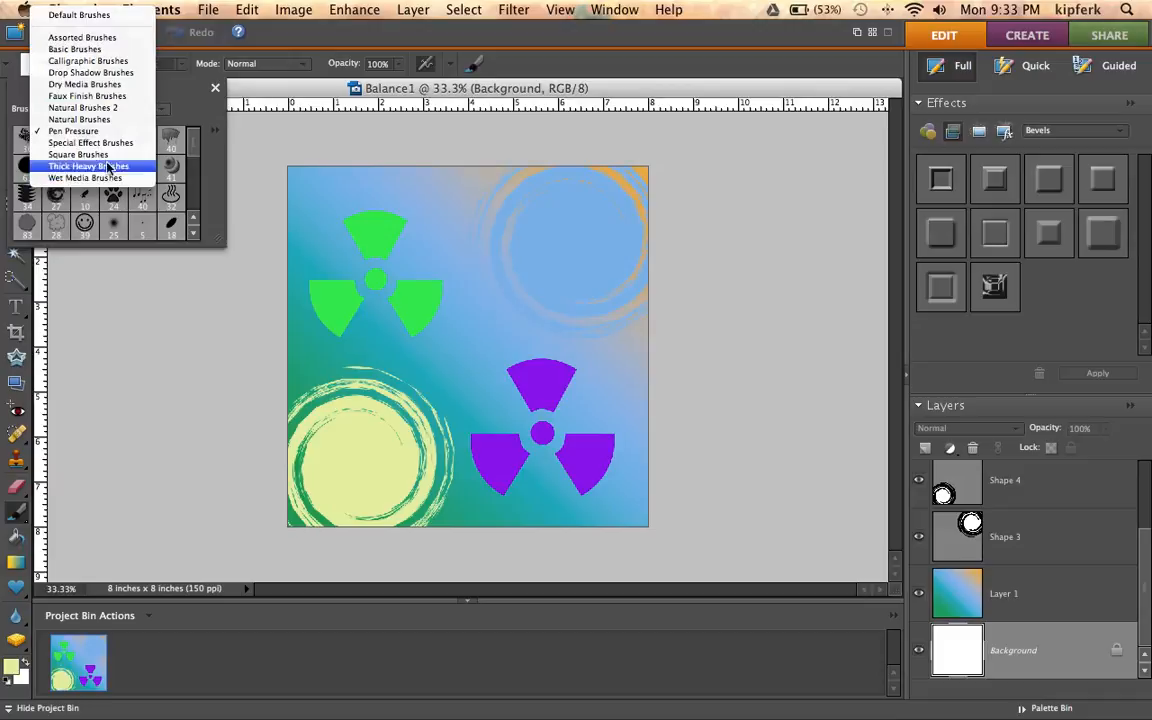
pyautogui.click(190, 119)
pyautogui.scroll(-5, 92, 205)
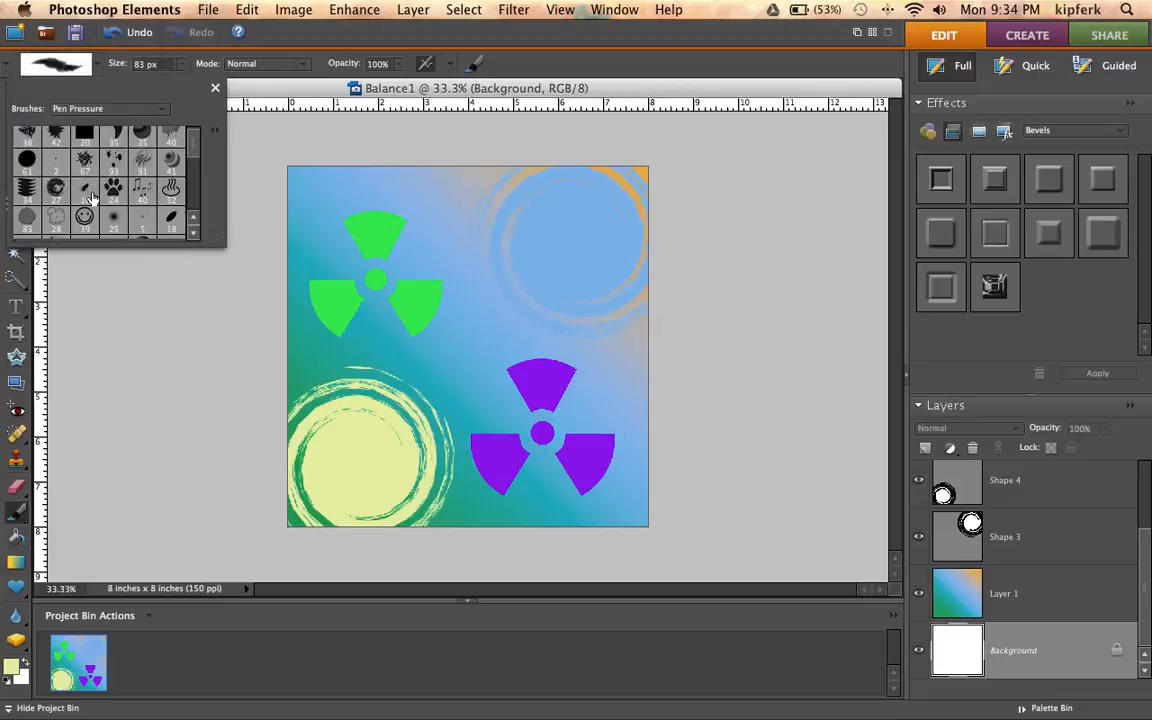
pyautogui.scroll(2, 92, 200)
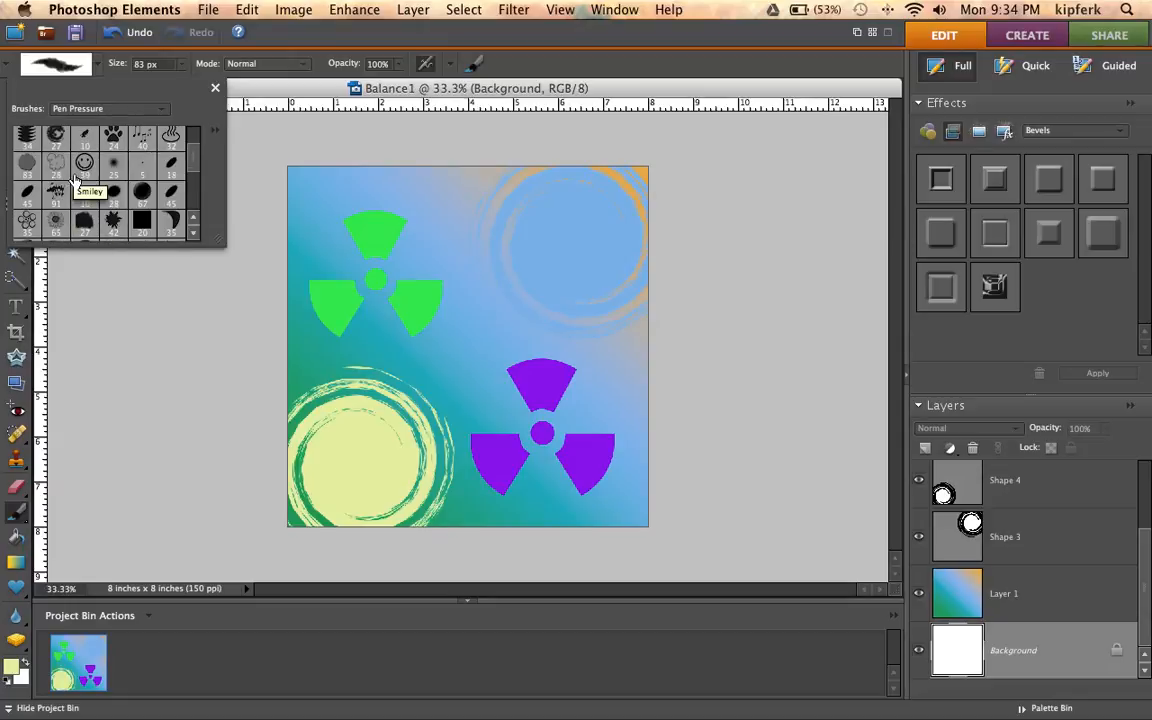
pyautogui.scroll(1, 88, 185)
pyautogui.scroll(1, 88, 185)
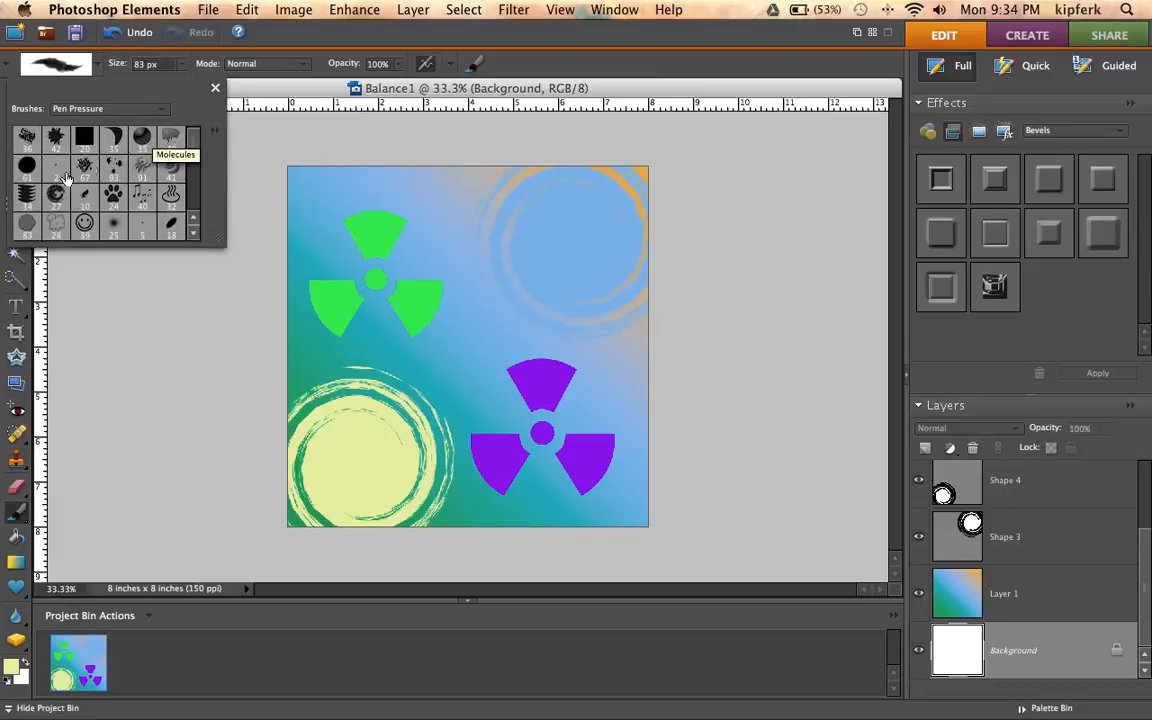
pyautogui.scroll(-5, 50, 185)
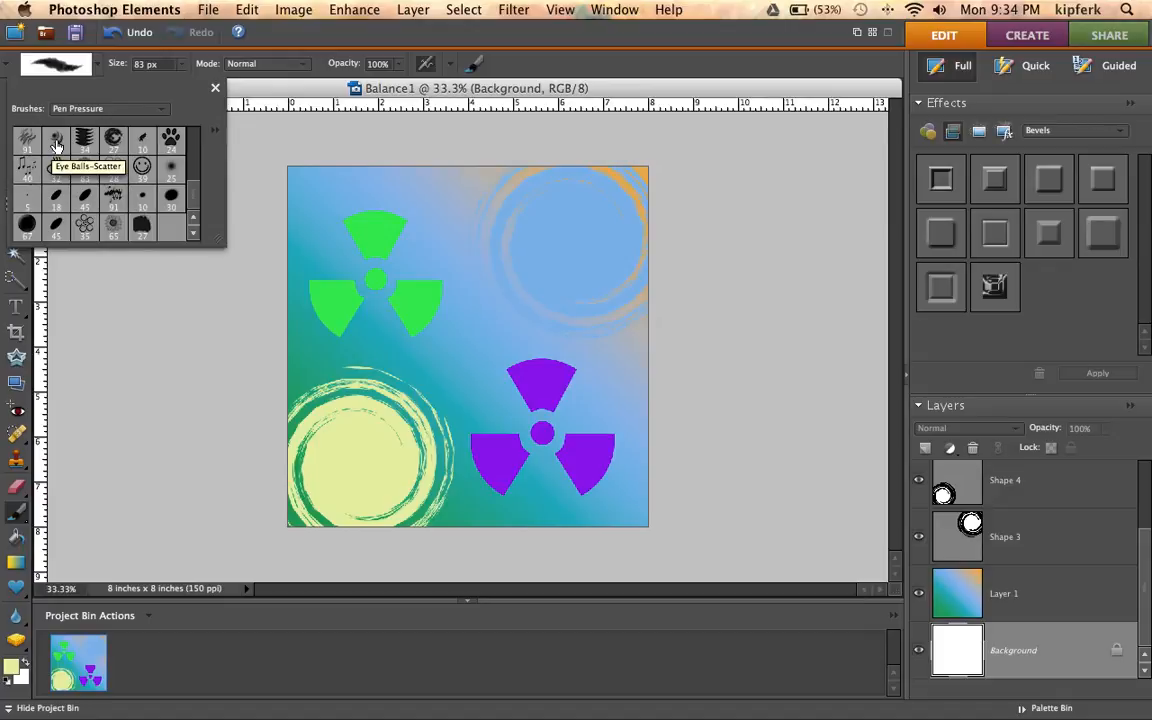
pyautogui.click(57, 146)
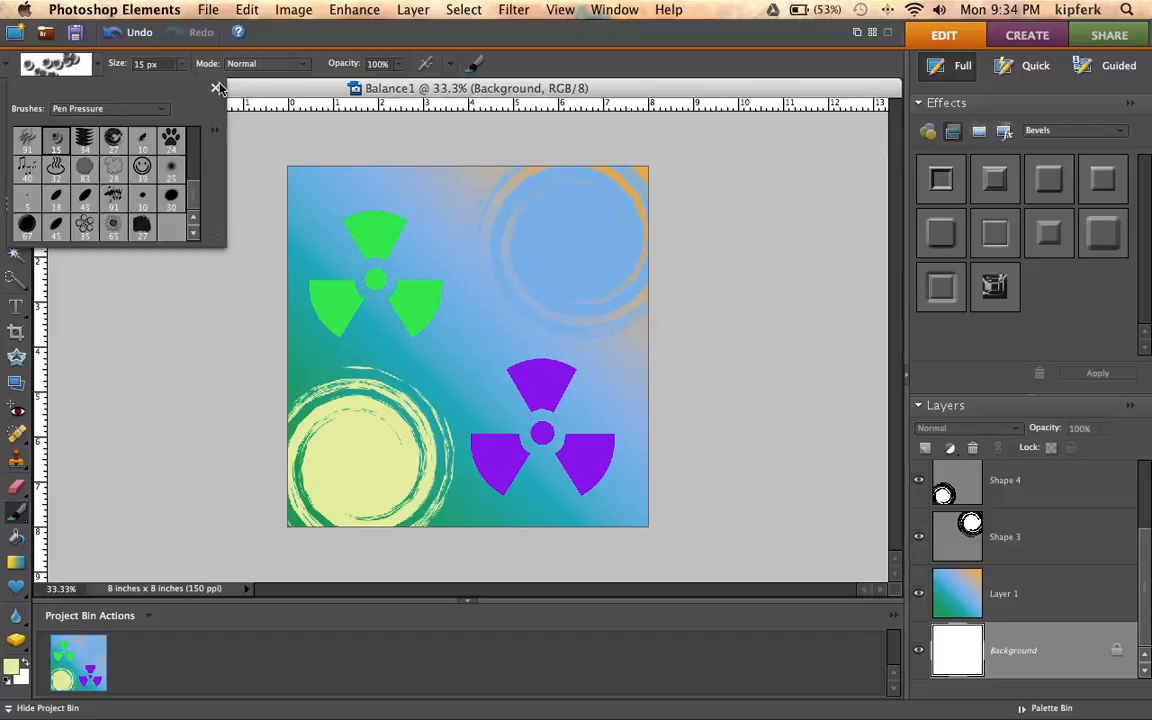
# Set the brush size to 69 px, try a stroke on the Background layer, and undo it
pyautogui.click(182, 66)
pyautogui.moveTo(180, 88); pyautogui.dragTo(202, 88)
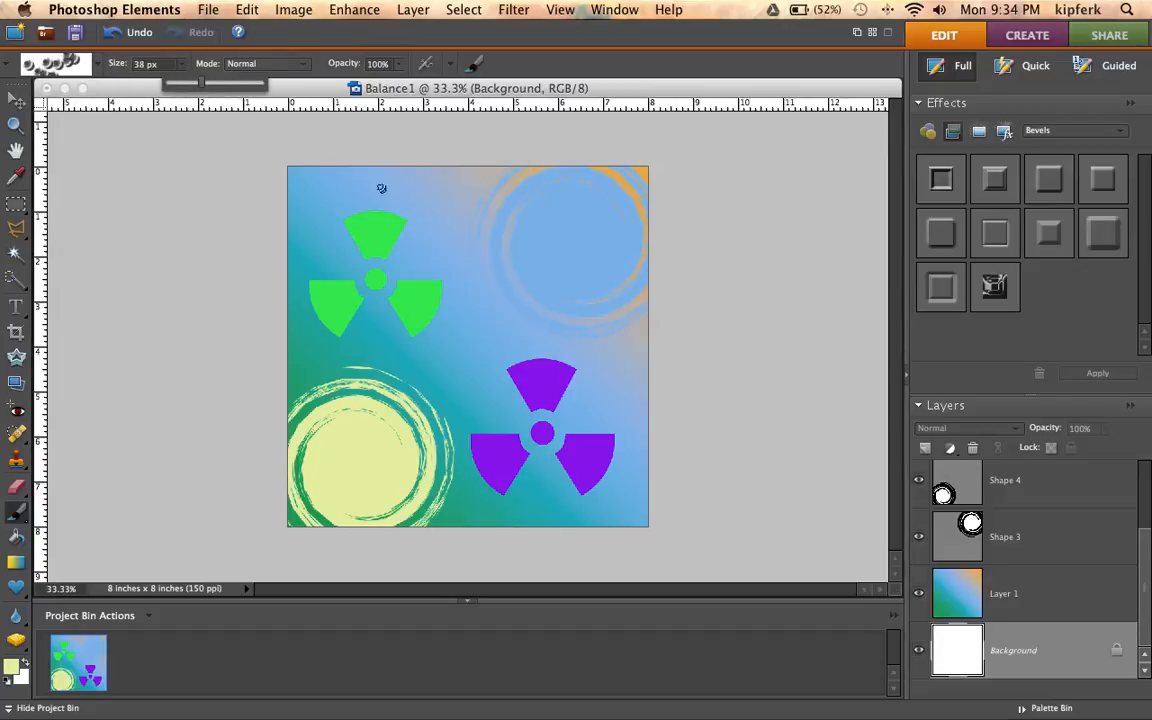
pyautogui.moveTo(203, 88); pyautogui.dragTo(222, 88)
pyautogui.moveTo(428, 203)
pyautogui.mouseDown()
pyautogui.moveTo(458, 224)
pyautogui.moveTo(448, 291)
pyautogui.moveTo(517, 294)
pyautogui.mouseUp()
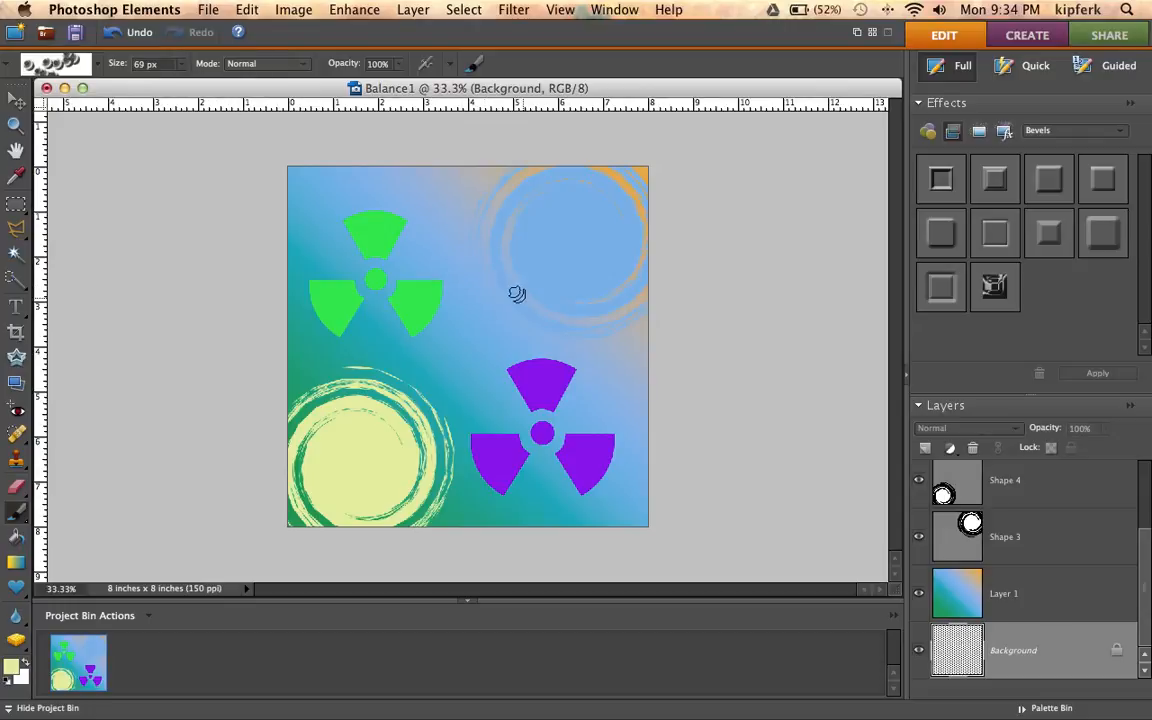
pyautogui.hotkey('ctrl', 'z')
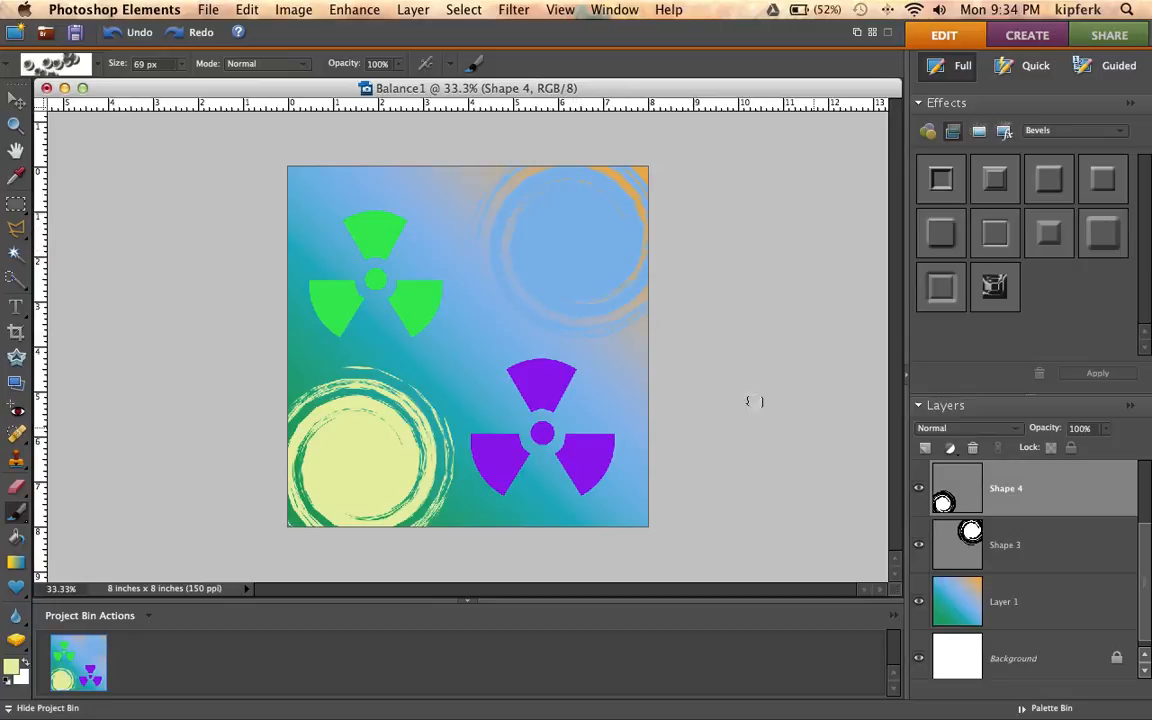
# Decline simplifying the pale yellow swirl's shape layer and add a new empty layer above it
pyautogui.click(537, 260)
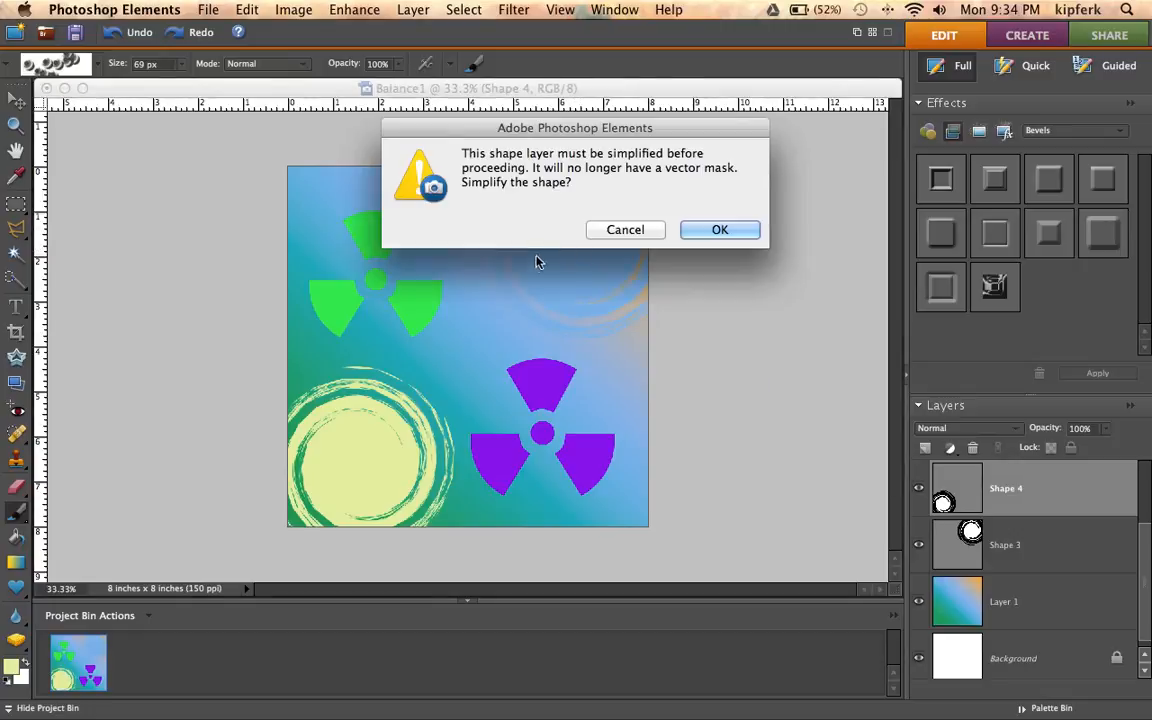
pyautogui.click(626, 230)
pyautogui.click(926, 450)
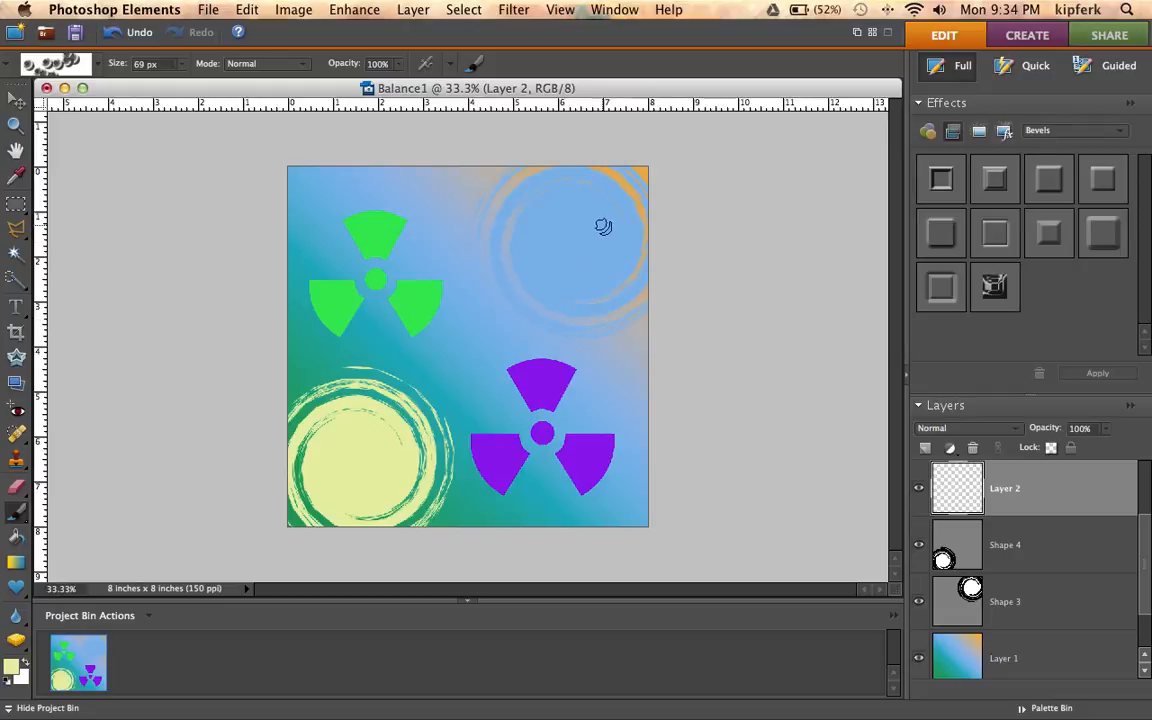
# Try two pale yellow Eye Balls-Scatter strokes around the light blue swirl on the new layer, undoing each one
pyautogui.moveTo(602, 226)
pyautogui.mouseDown()
pyautogui.moveTo(514, 213)
pyautogui.moveTo(484, 236)
pyautogui.moveTo(475, 267)
pyautogui.moveTo(485, 299)
pyautogui.moveTo(551, 321)
pyautogui.moveTo(581, 267)
pyautogui.mouseUp()
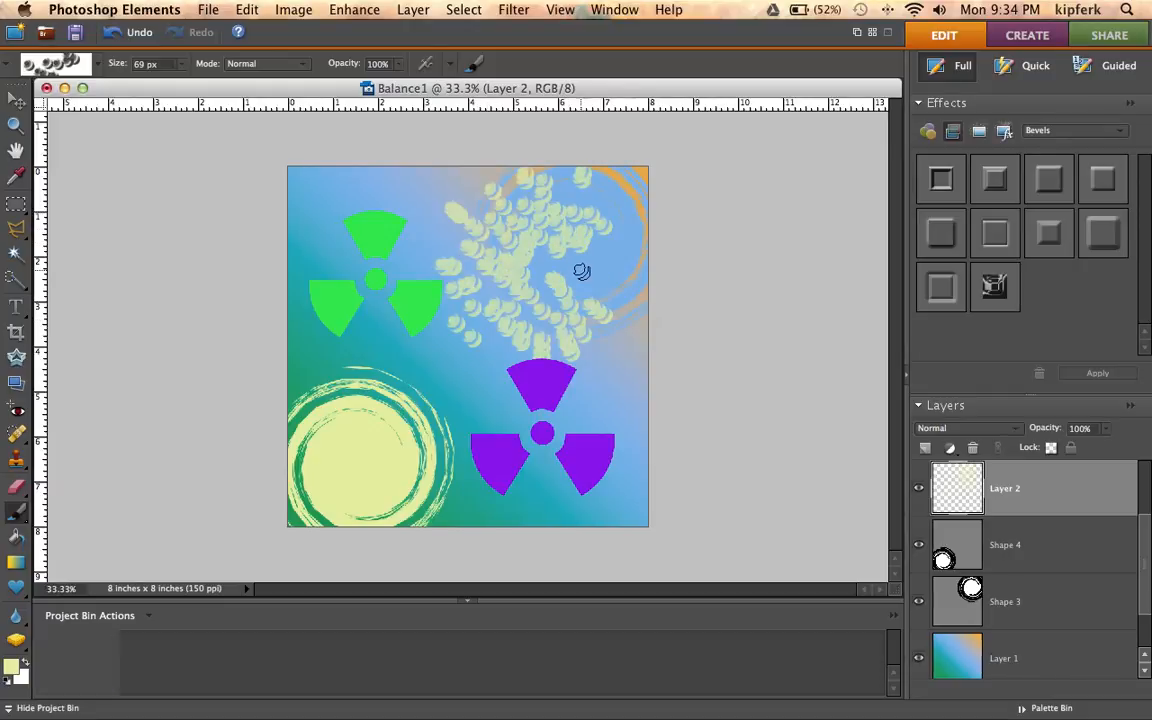
pyautogui.press('super')
pyautogui.press('super+z')
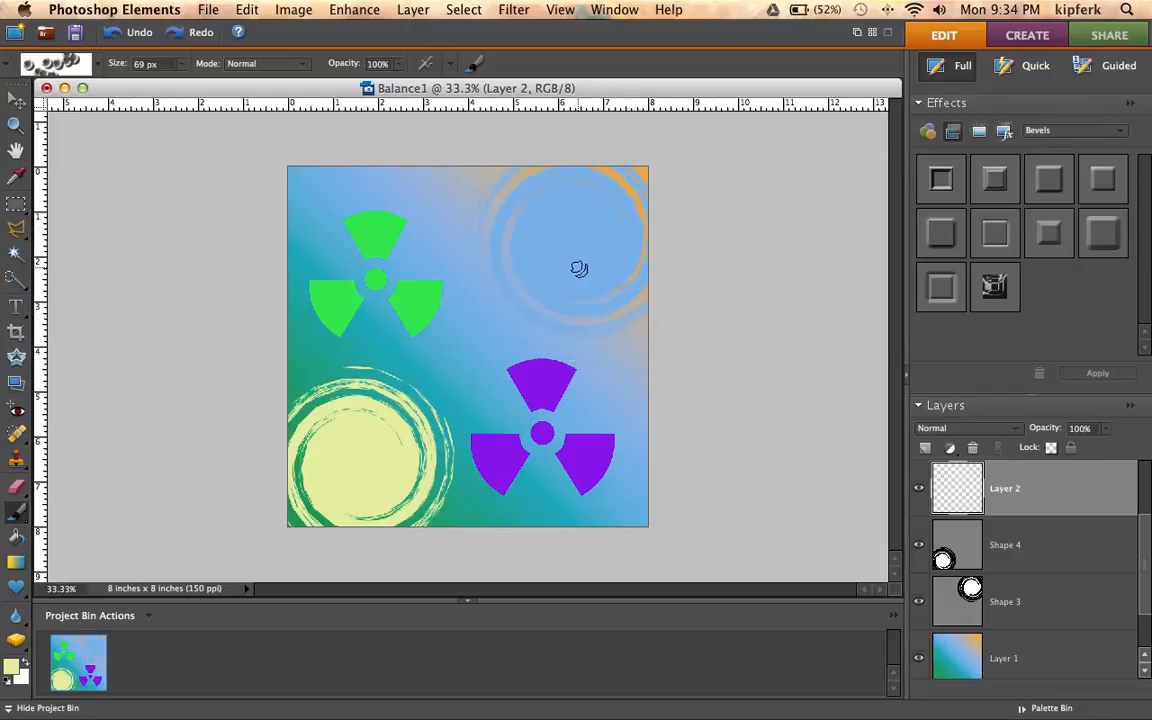
pyautogui.moveTo(566, 249)
pyautogui.mouseDown()
pyautogui.moveTo(519, 253)
pyautogui.moveTo(506, 301)
pyautogui.mouseUp()
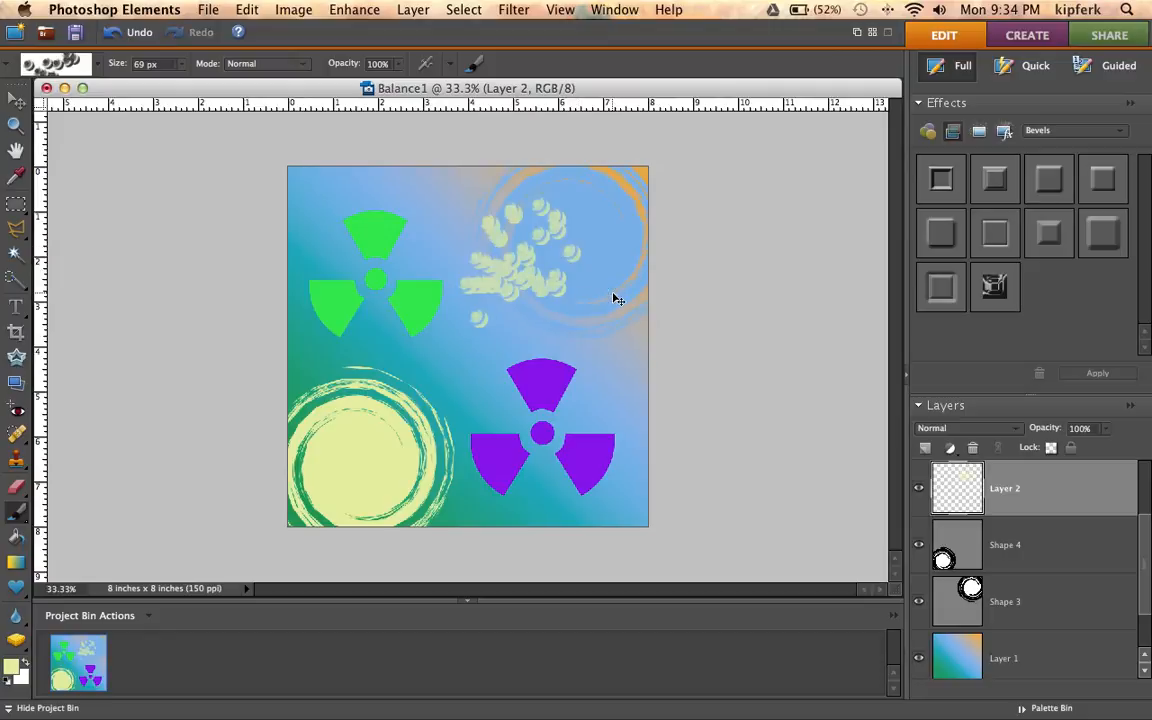
pyautogui.press('super+z')
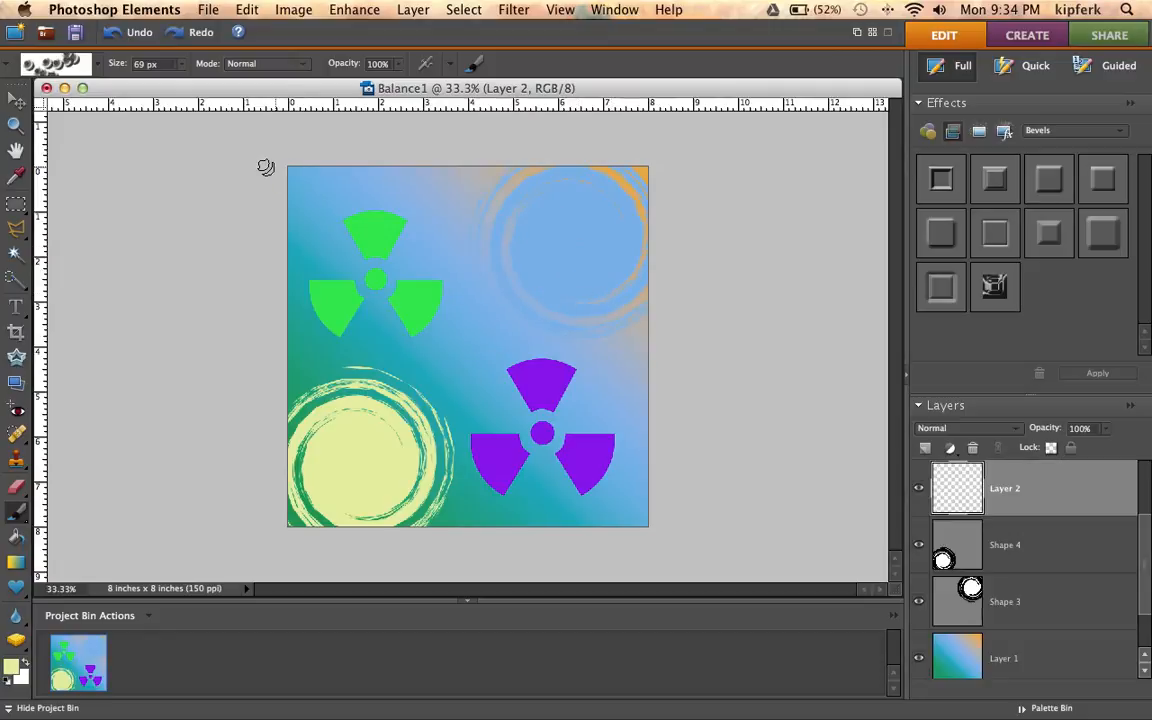
# Try the 27 px multicolored brush beside the light blue swirl at 27 px and 57 px, undoing both strokes
pyautogui.click(97, 65)
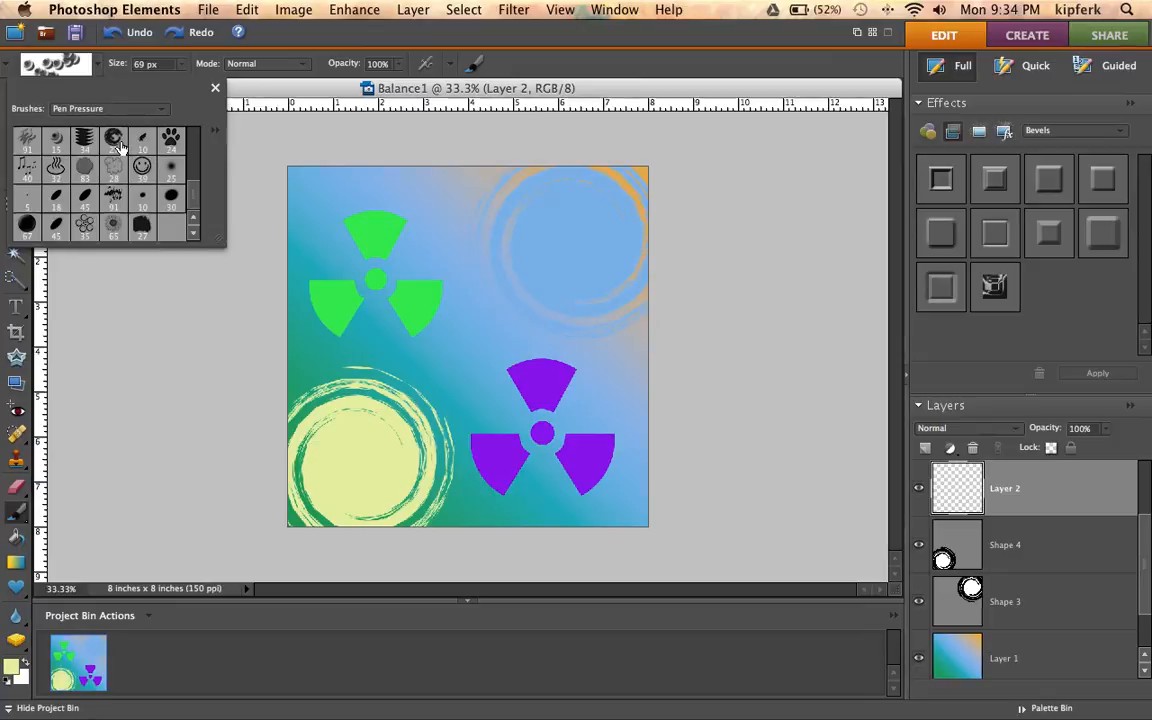
pyautogui.click(116, 143)
pyautogui.moveTo(526, 257)
pyautogui.mouseDown()
pyautogui.moveTo(443, 260)
pyautogui.moveTo(476, 319)
pyautogui.moveTo(548, 290)
pyautogui.mouseUp()
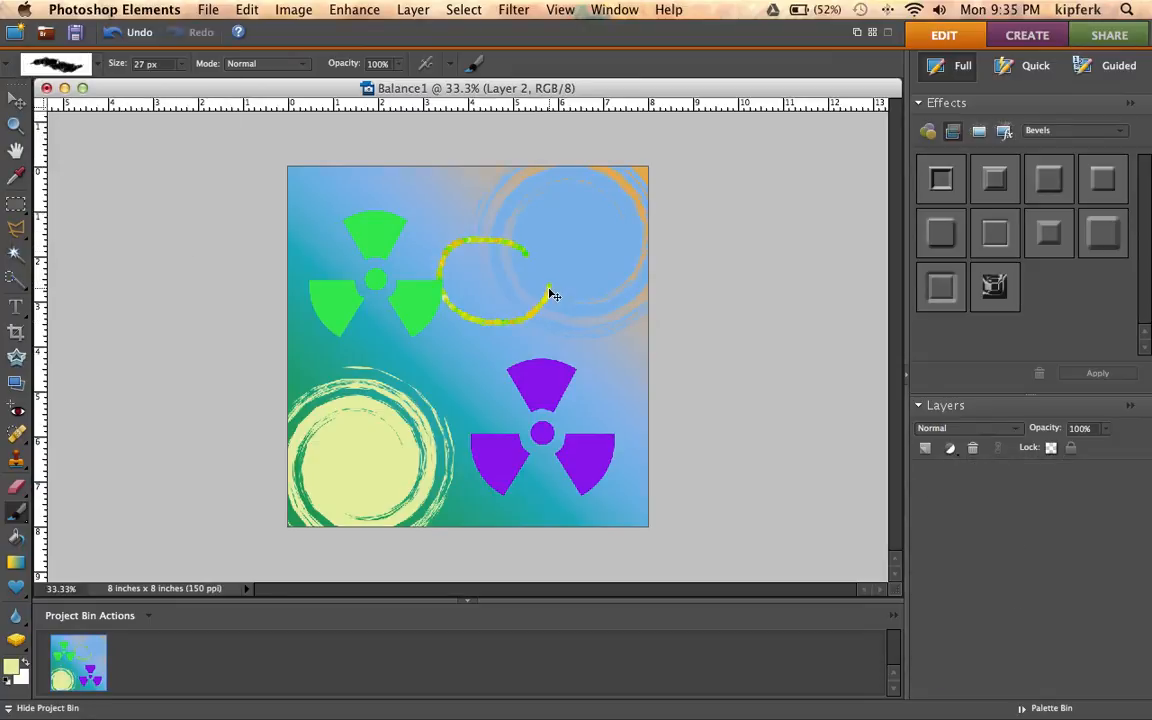
pyautogui.press('super+z')
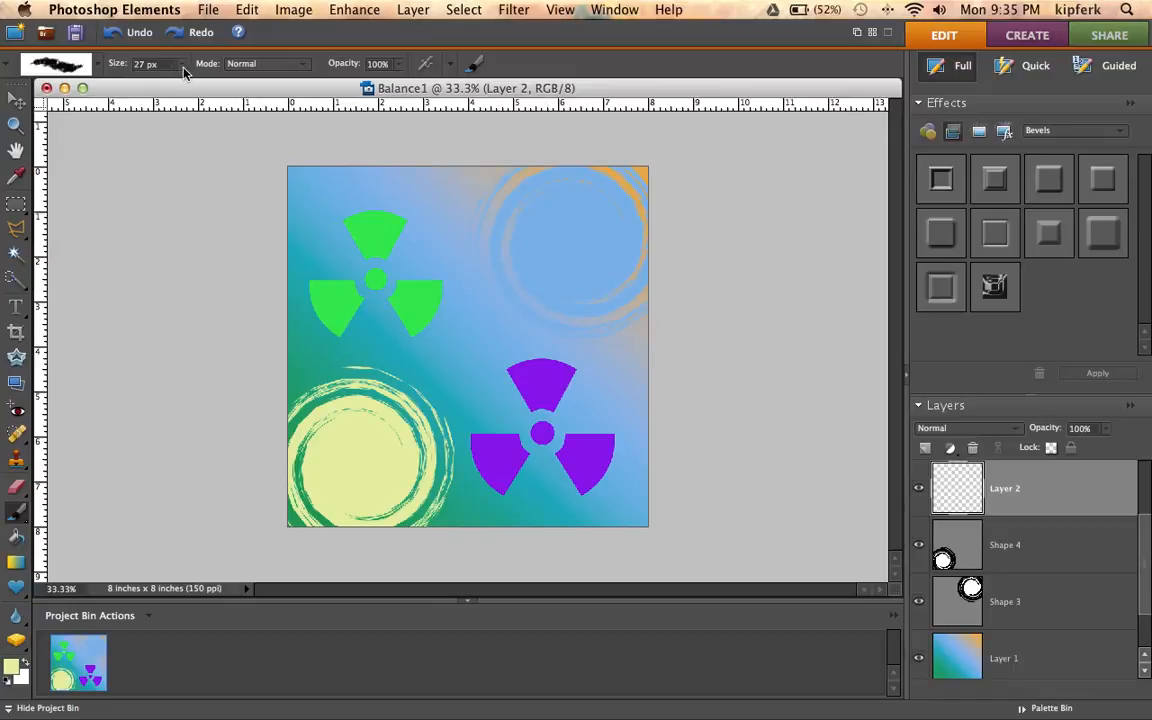
pyautogui.click(182, 65)
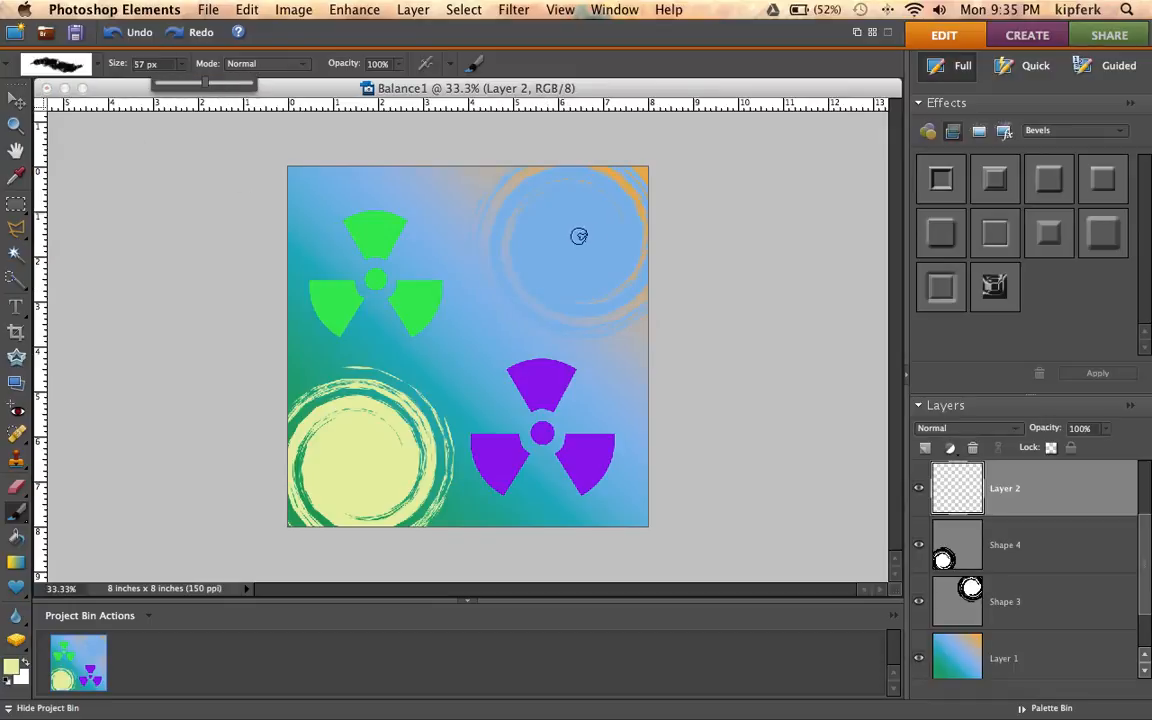
pyautogui.moveTo(556, 232)
pyautogui.mouseDown()
pyautogui.moveTo(495, 255)
pyautogui.moveTo(531, 278)
pyautogui.moveTo(553, 242)
pyautogui.mouseUp()
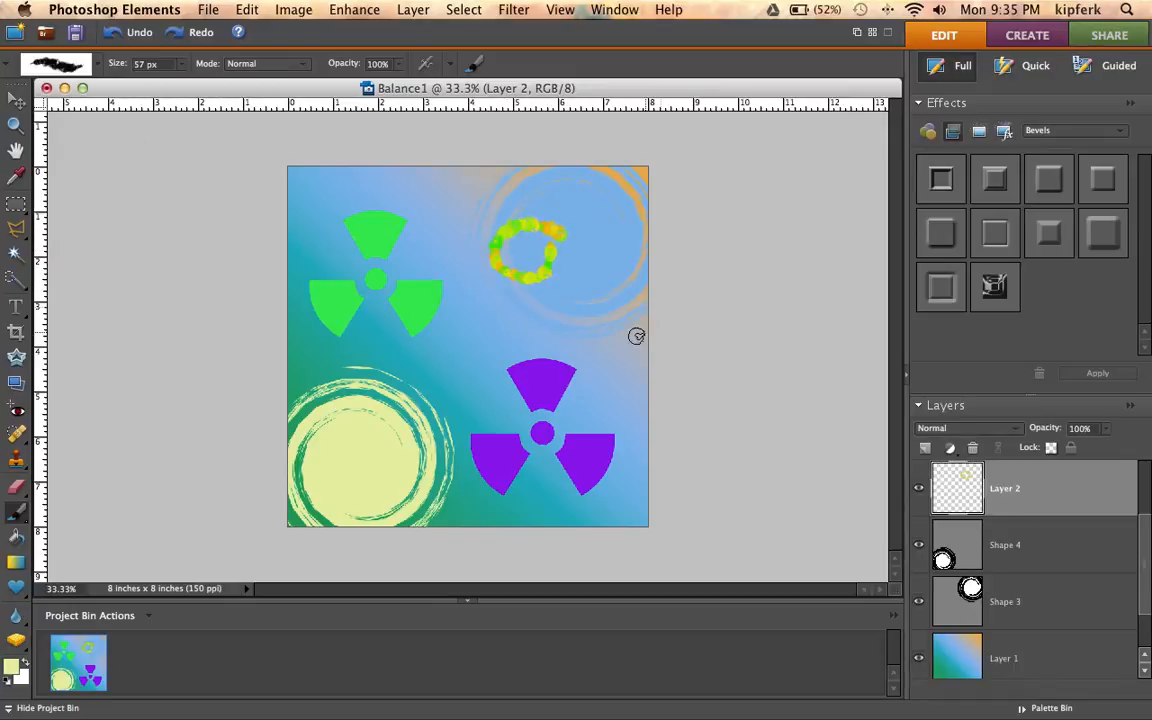
pyautogui.press('super+z')
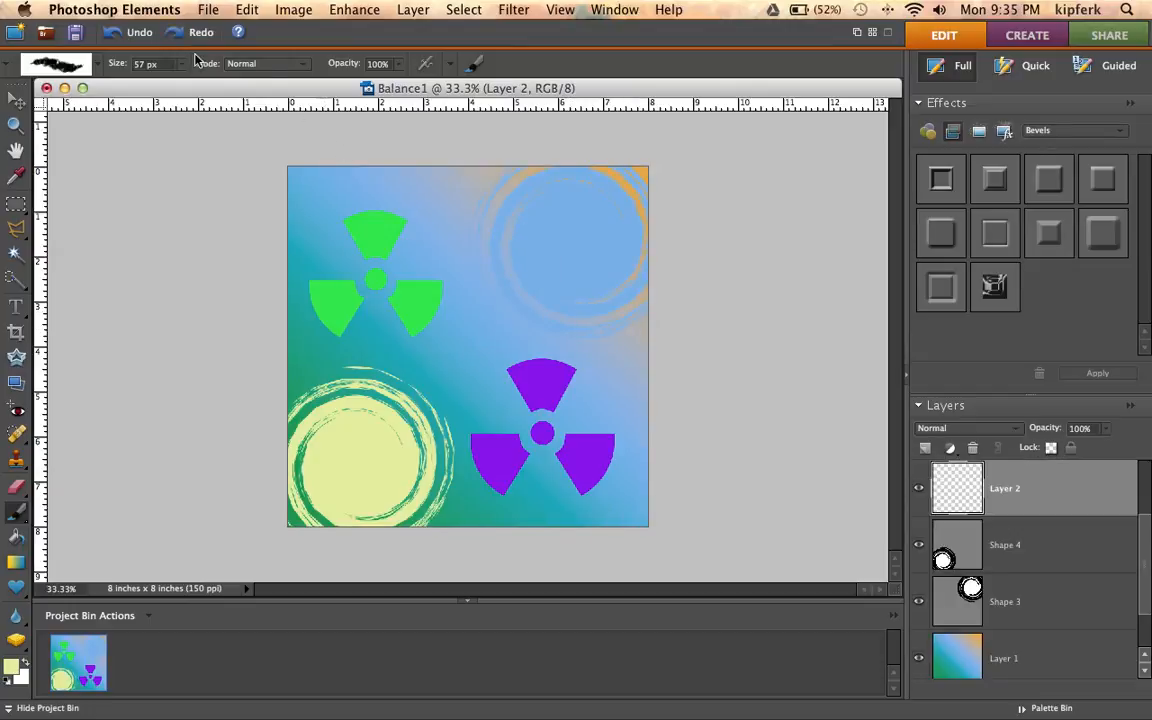
# Try a winding pale yellow stroke with the 61 px round brush across the canvas's upper-right area, and undo it
pyautogui.click(97, 63)
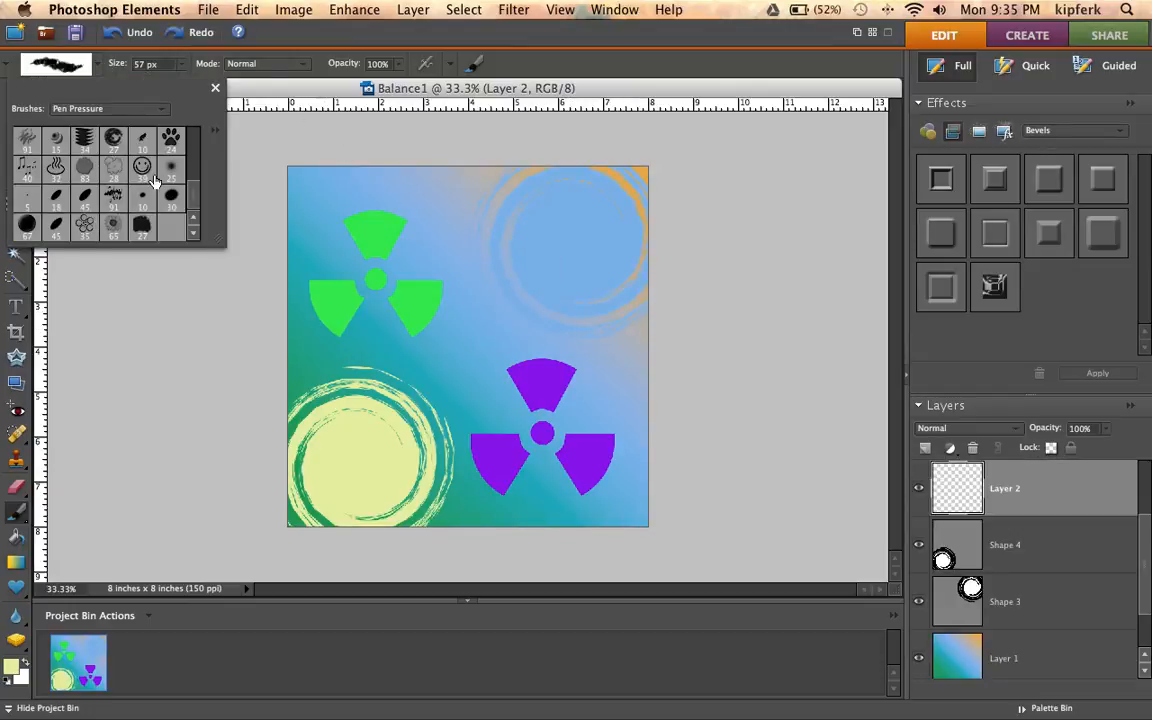
pyautogui.scroll(-2, 142, 178)
pyautogui.scroll(3, 145, 180)
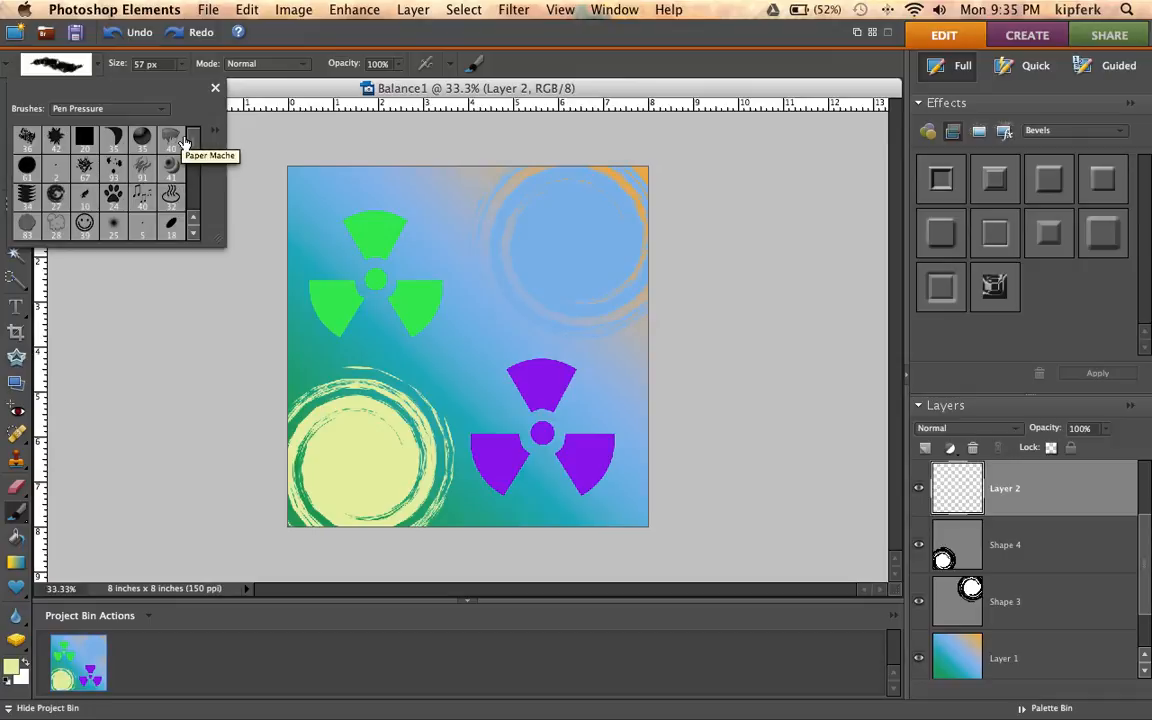
pyautogui.click(26, 165)
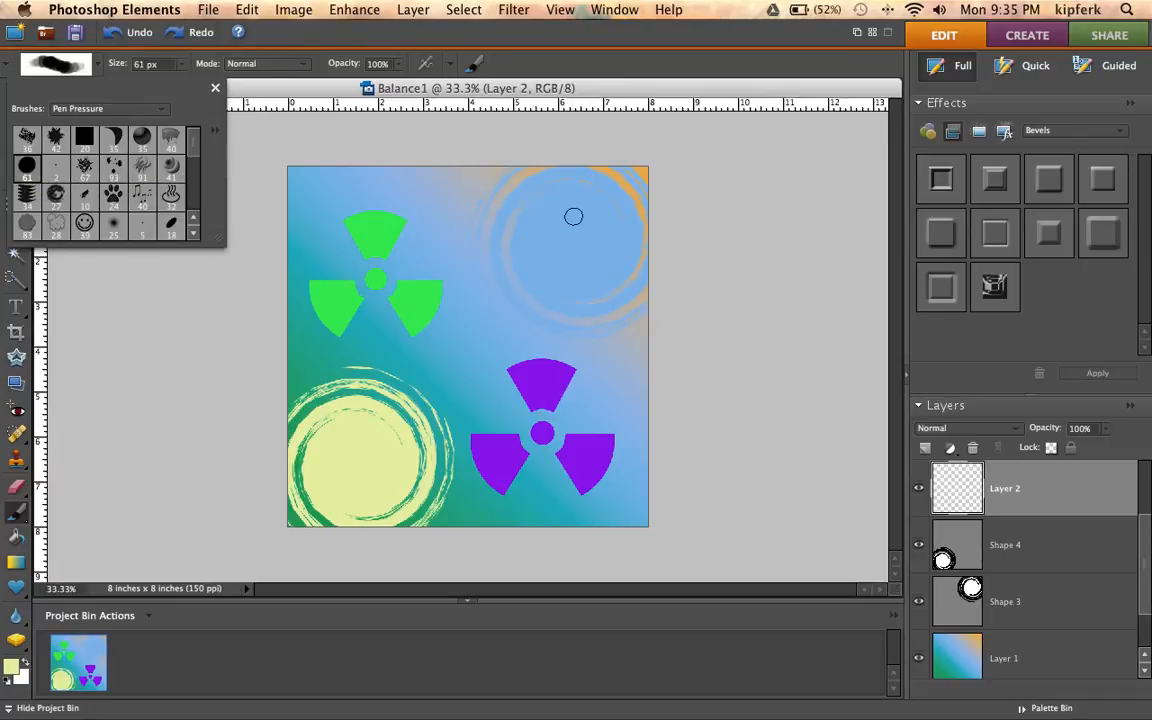
pyautogui.moveTo(573, 216)
pyautogui.mouseDown()
pyautogui.moveTo(469, 211)
pyautogui.moveTo(627, 287)
pyautogui.moveTo(599, 354)
pyautogui.moveTo(463, 374)
pyautogui.mouseUp()
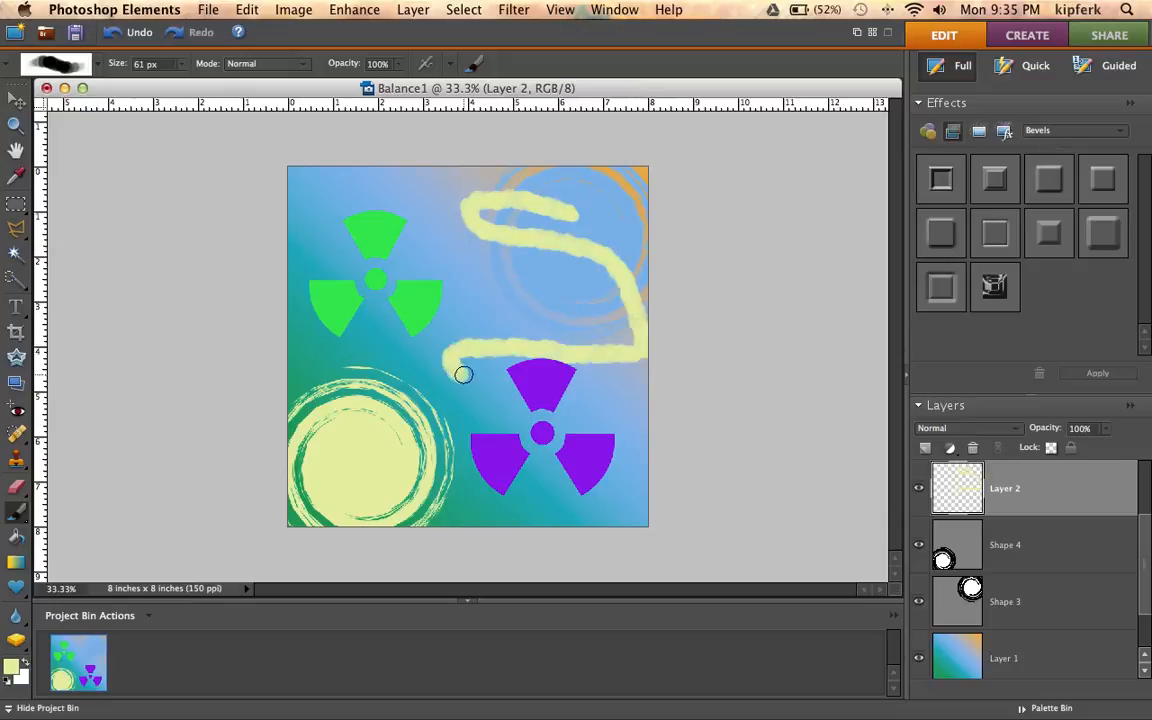
pyautogui.press('super+z')
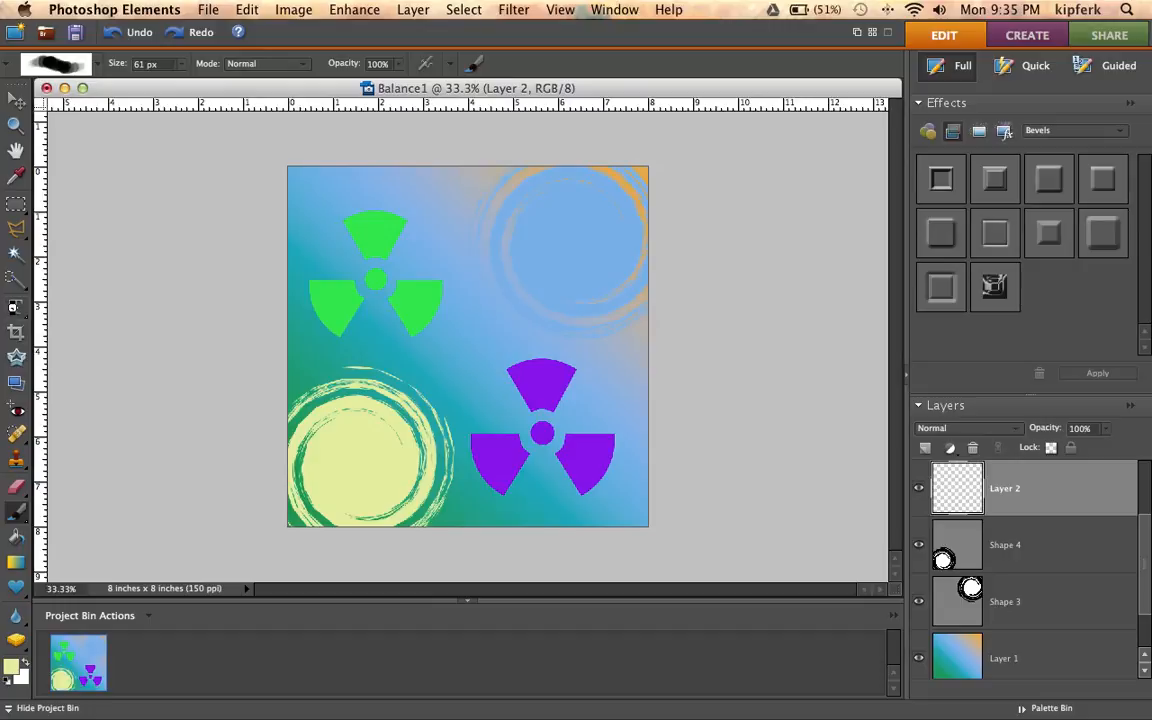
# Add a BALANCE title in a text box about 5 inches wide and 1 inch high above the green radiation symbol
pyautogui.click(16, 308)
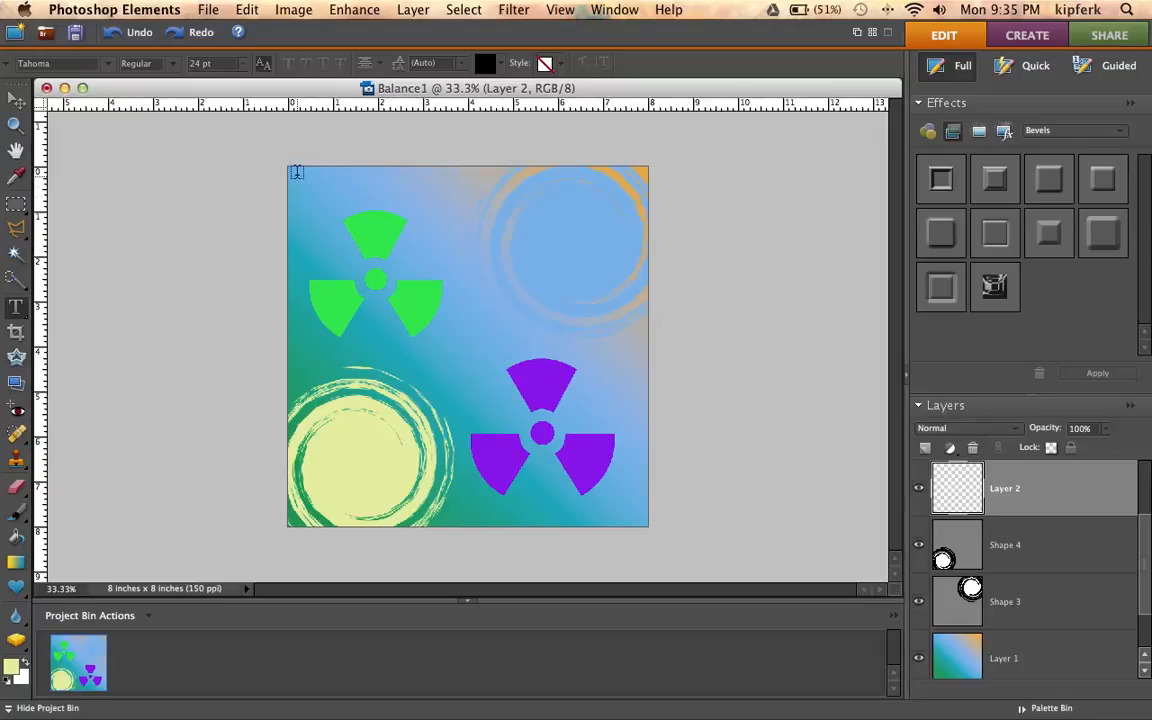
pyautogui.moveTo(296, 172); pyautogui.dragTo(520, 221)
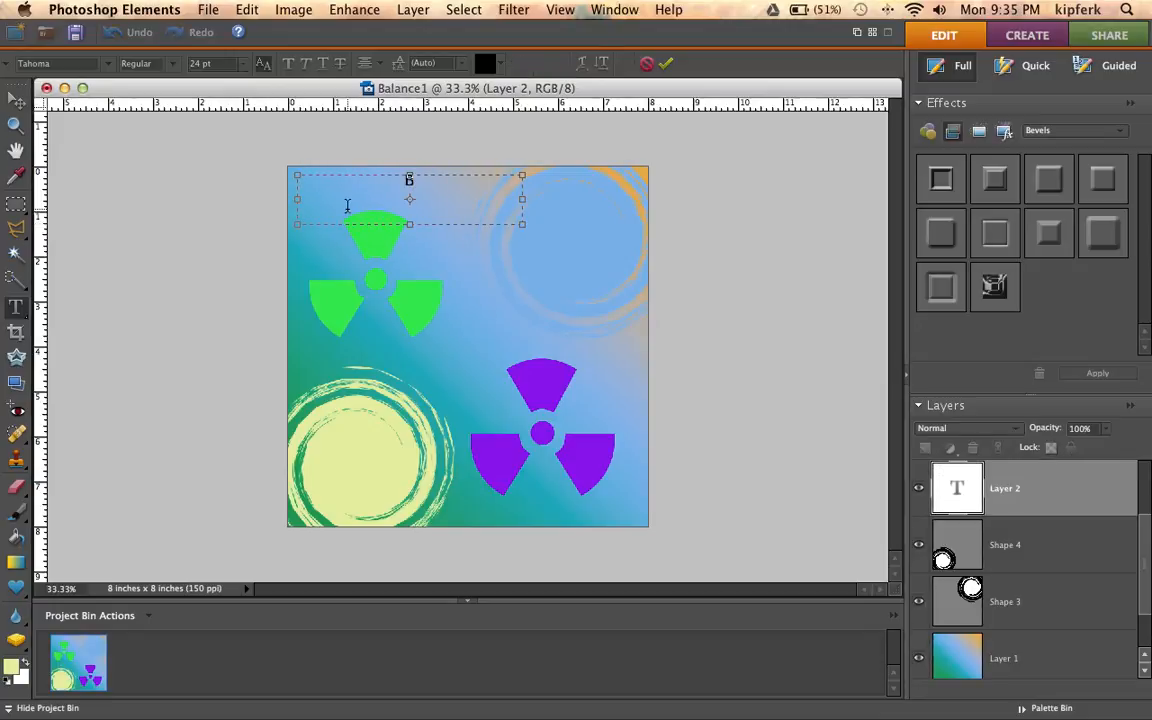
pyautogui.write('BALANCE')
# Set the BALANCE title to 36 pt and tighten its text box closely around the word
pyautogui.press('super+a')
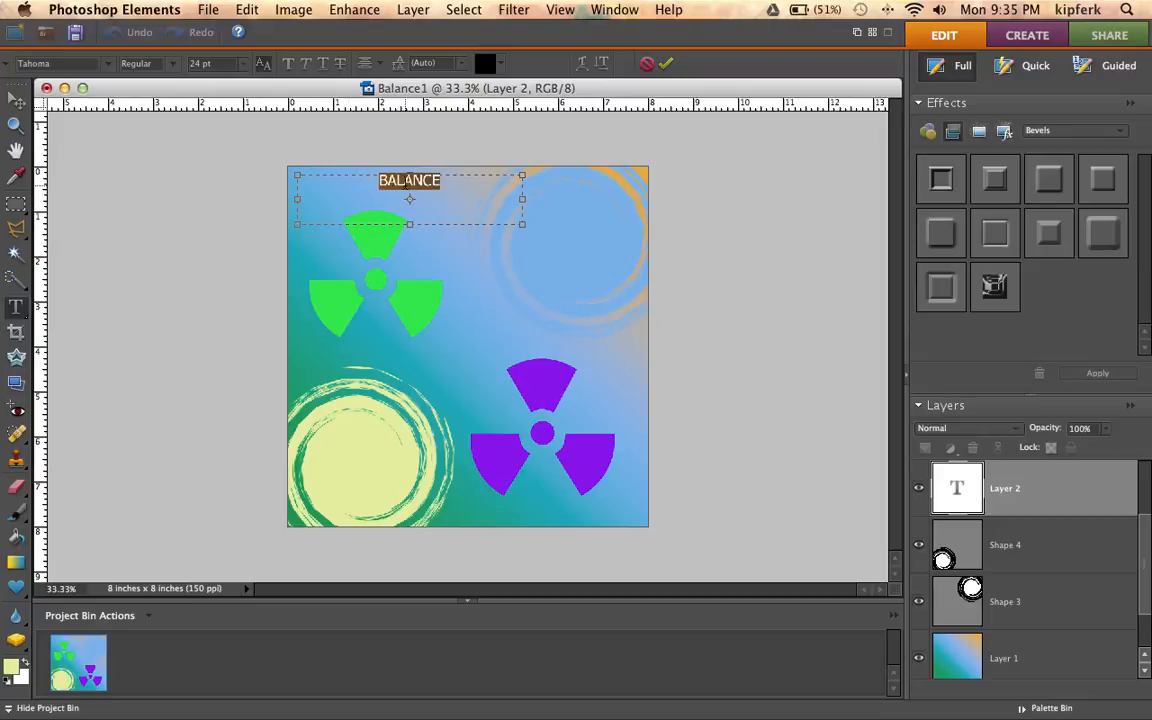
pyautogui.click(224, 64)
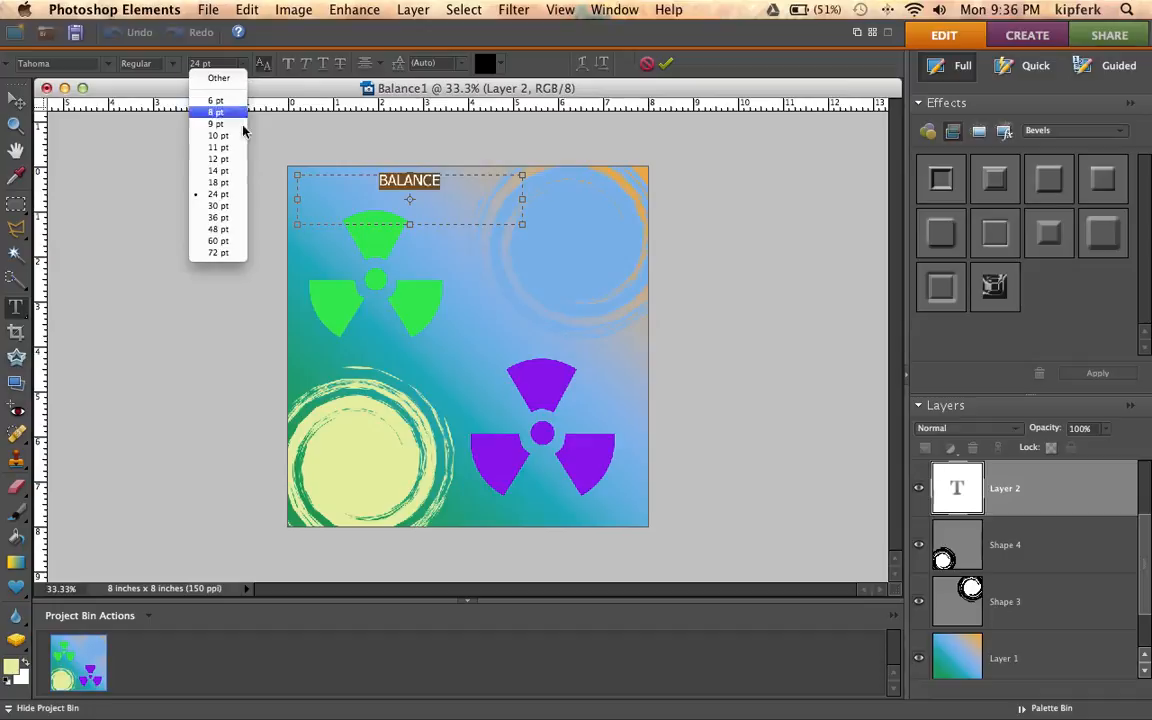
pyautogui.click(222, 218)
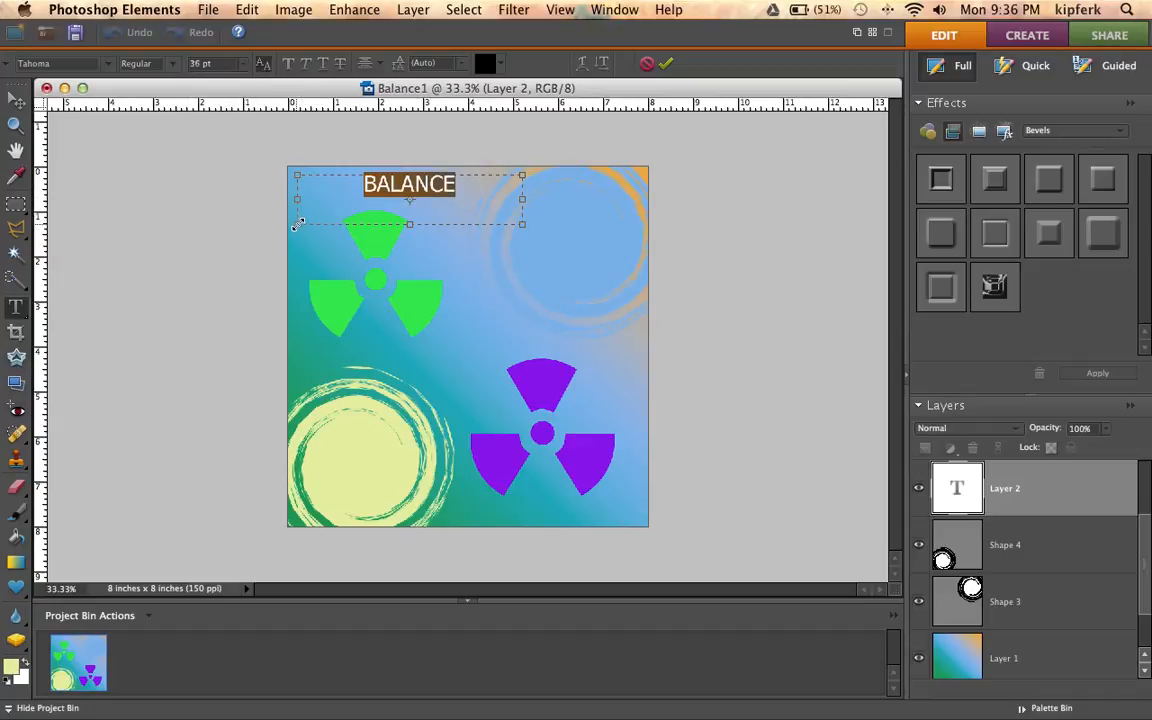
pyautogui.moveTo(297, 225)
pyautogui.mouseDown()
pyautogui.moveTo(280, 176)
pyautogui.moveTo(305, 203)
pyautogui.mouseUp()
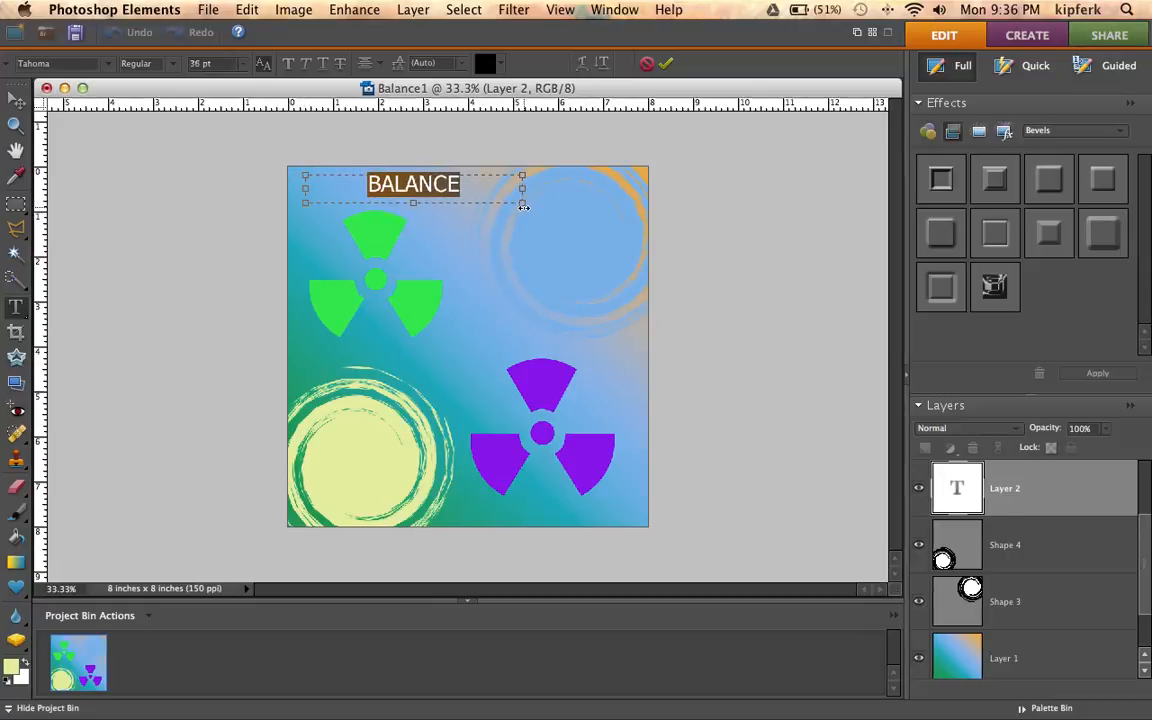
pyautogui.moveTo(521, 203); pyautogui.dragTo(408, 209)
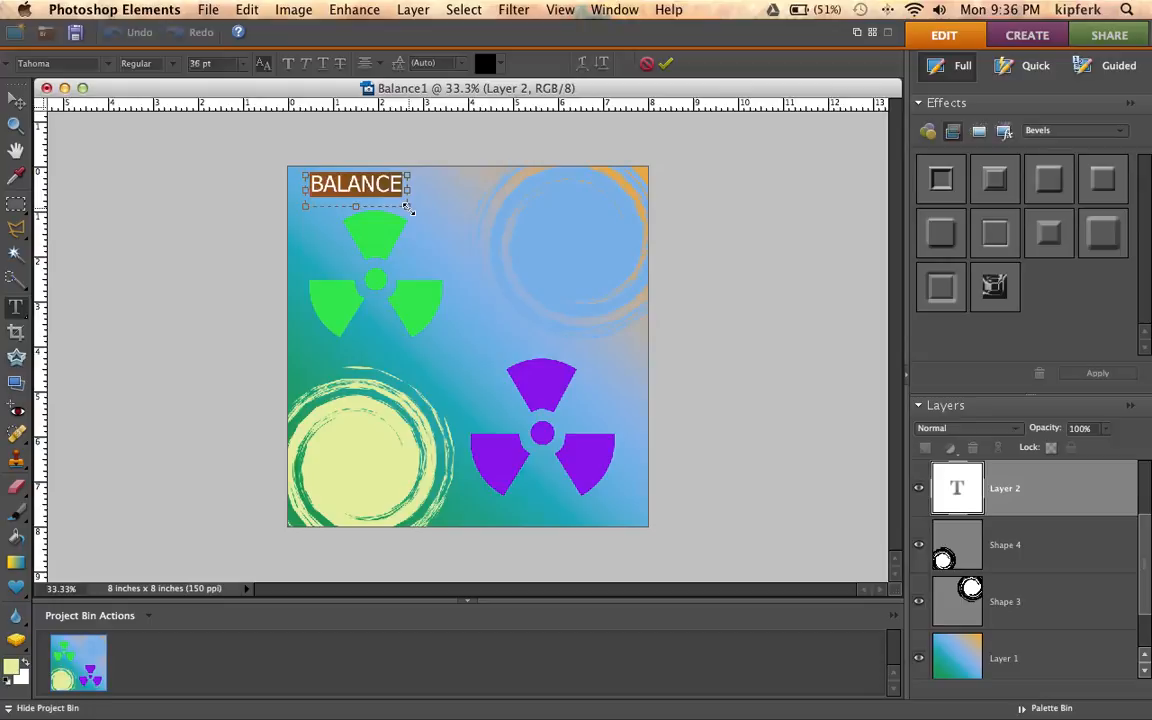
# Change the title's font to Rockwell Extra Bold and widen its text box to about 3.5 inches so the whole word fits
pyautogui.click(108, 67)
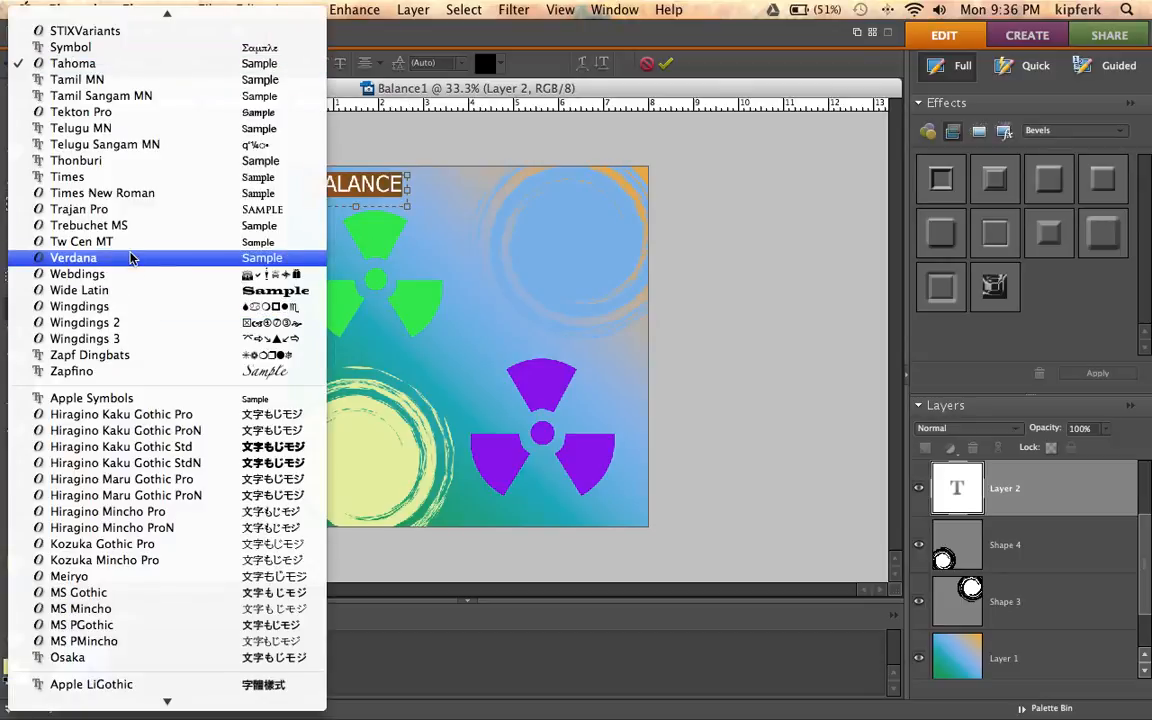
pyautogui.scroll(10, 125, 255)
pyautogui.scroll(1, 130, 258)
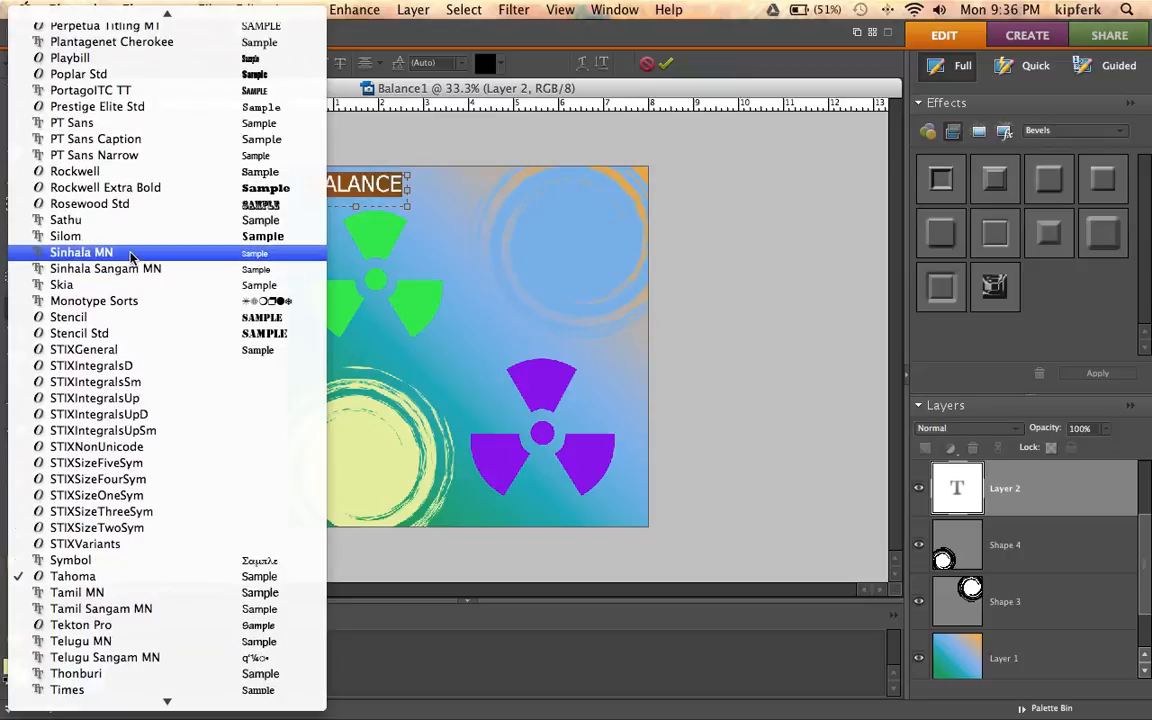
pyautogui.click(148, 190)
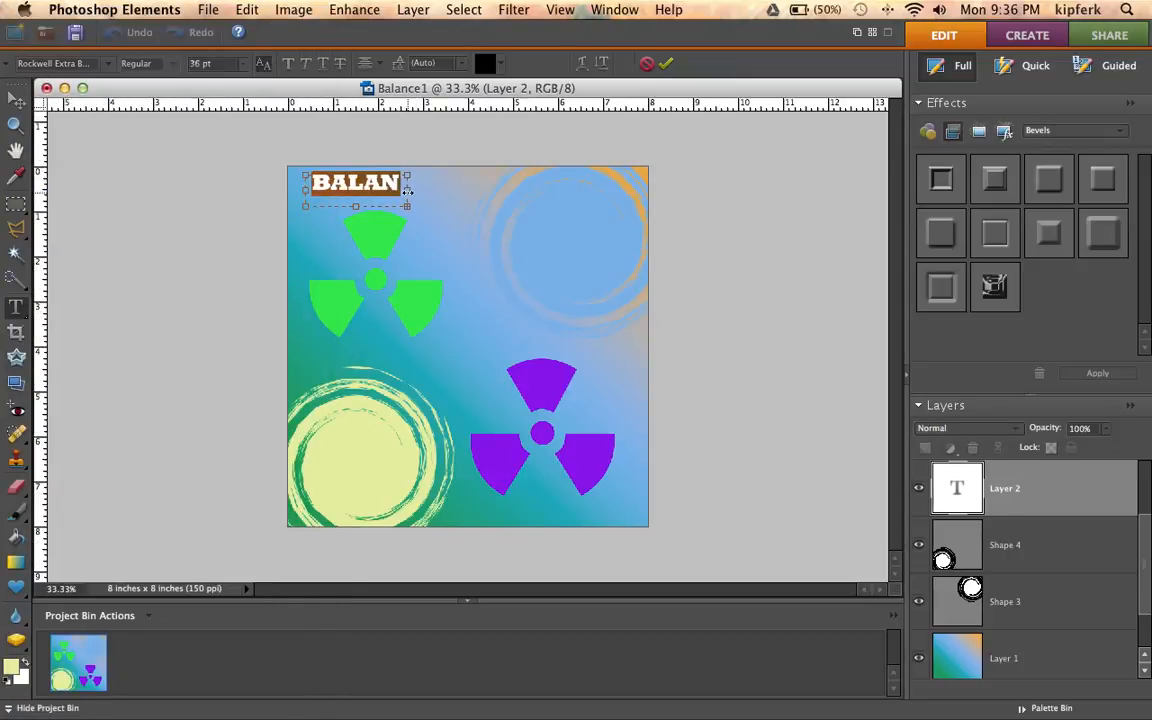
pyautogui.moveTo(407, 190); pyautogui.dragTo(463, 191)
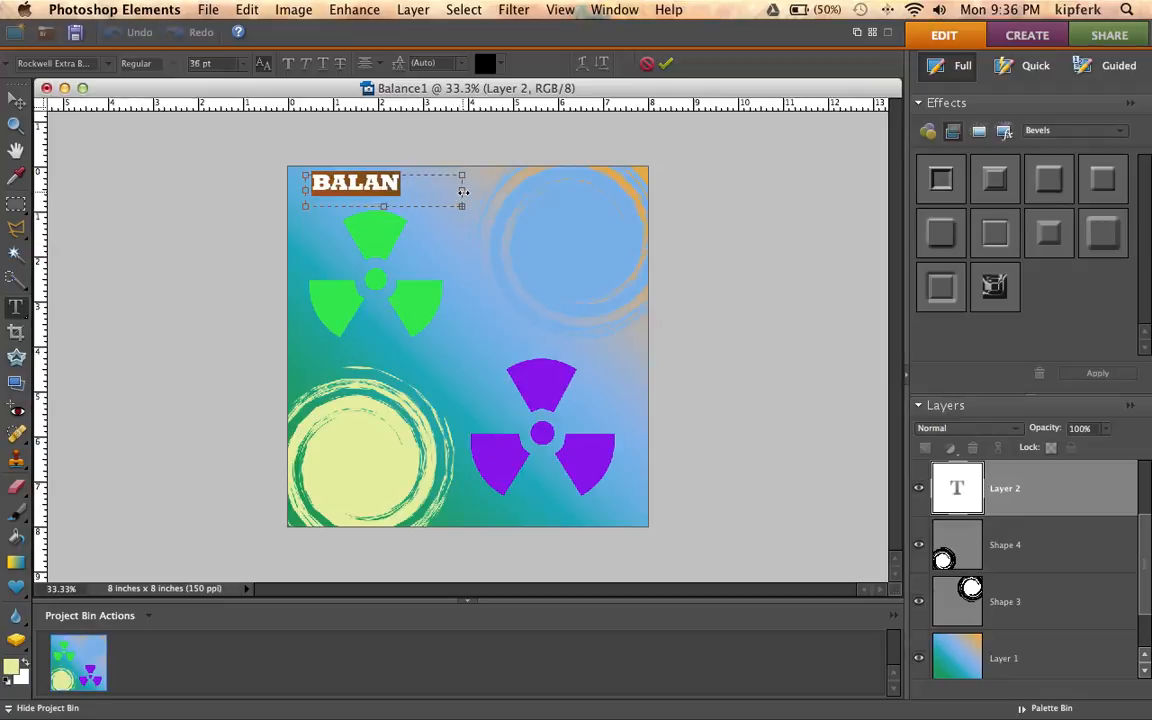
pyautogui.click(318, 256)
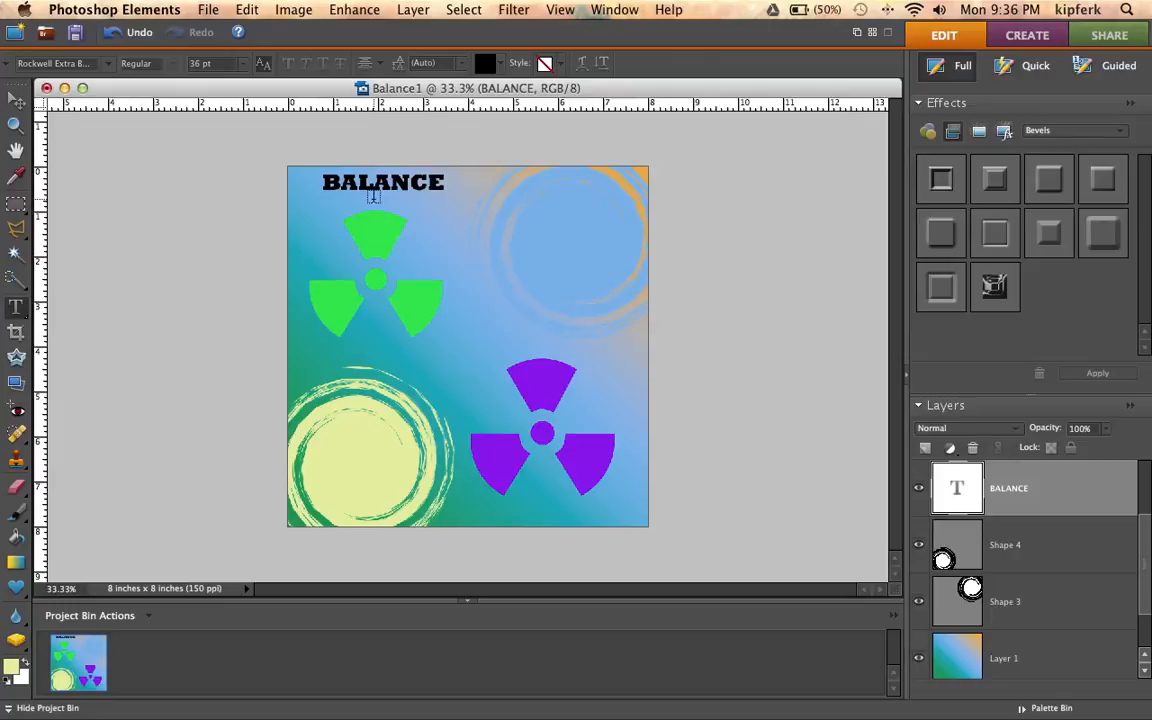
# Recolor the BALANCE title text white
pyautogui.click(379, 189)
pyautogui.doubleClick(378, 190)
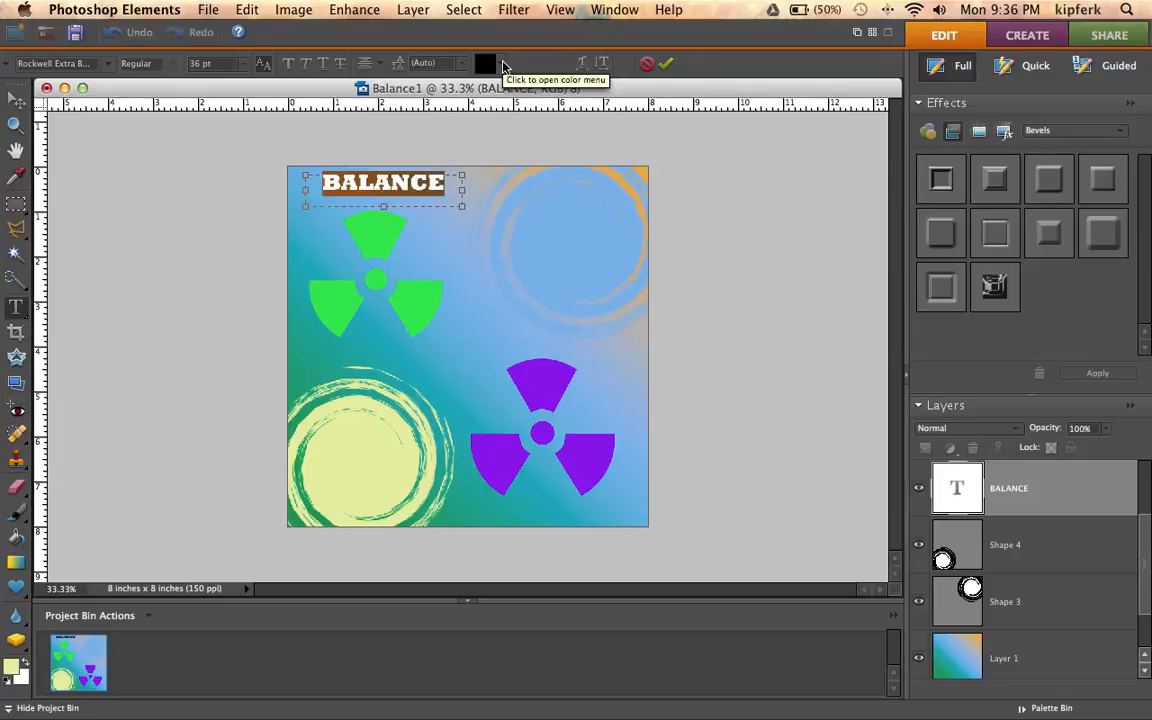
pyautogui.click(496, 79)
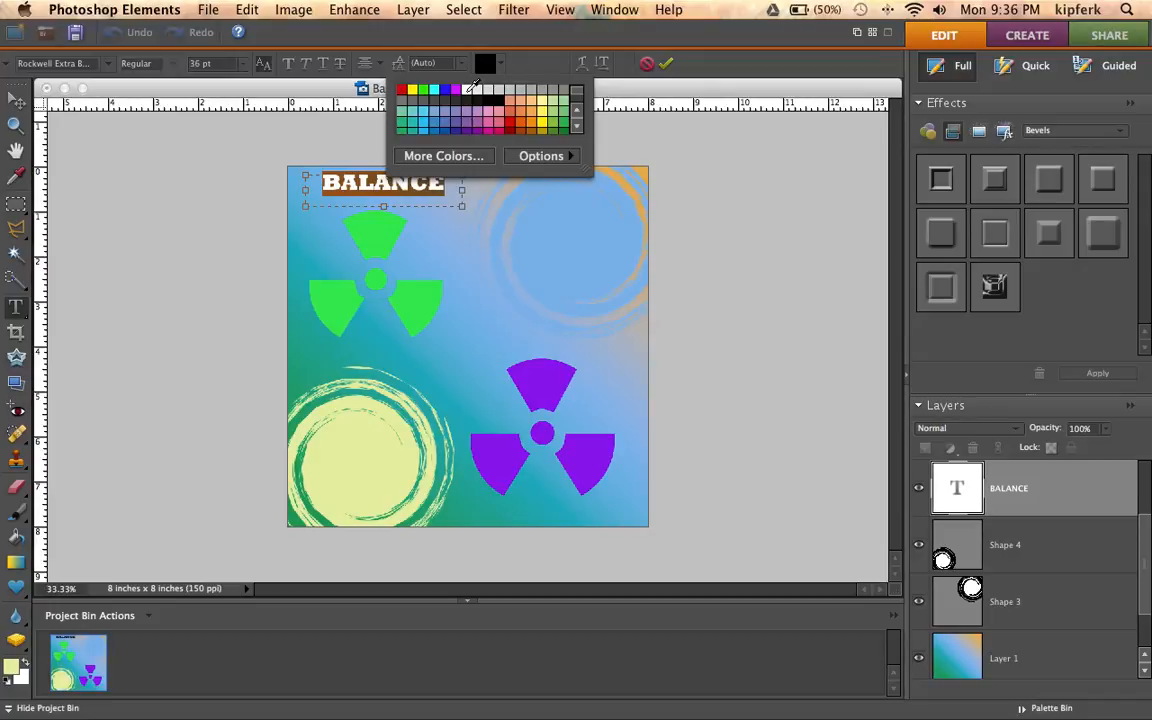
pyautogui.click(475, 88)
pyautogui.click(523, 66)
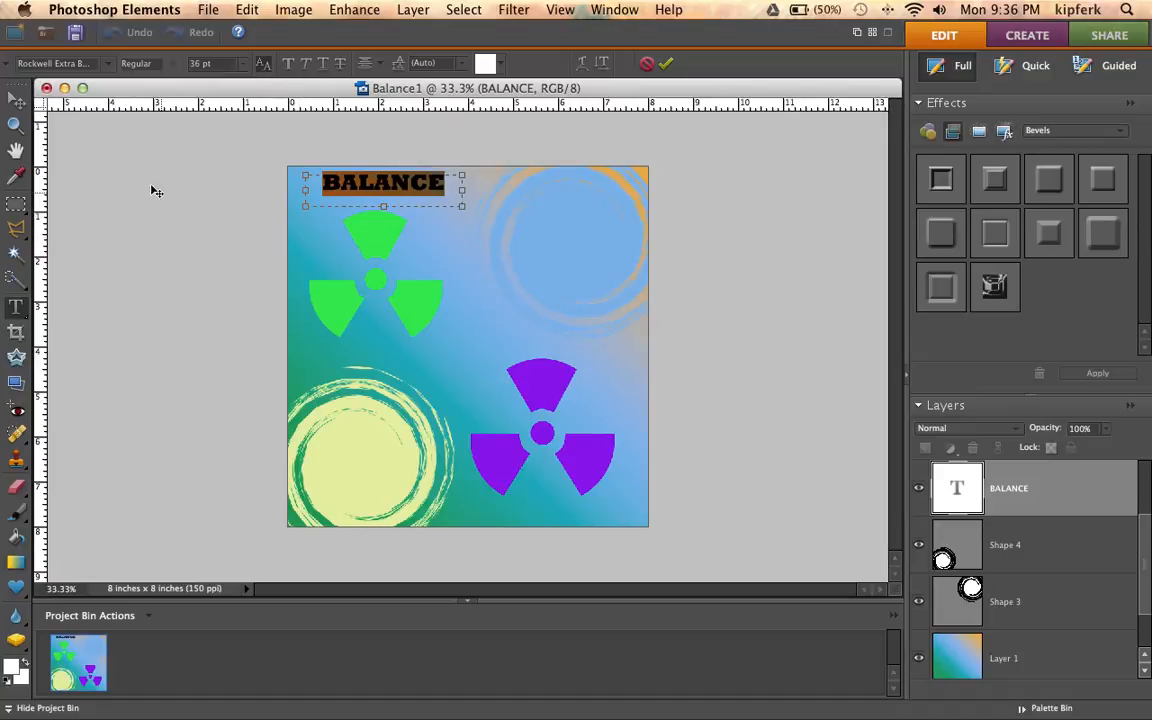
pyautogui.click(15, 100)
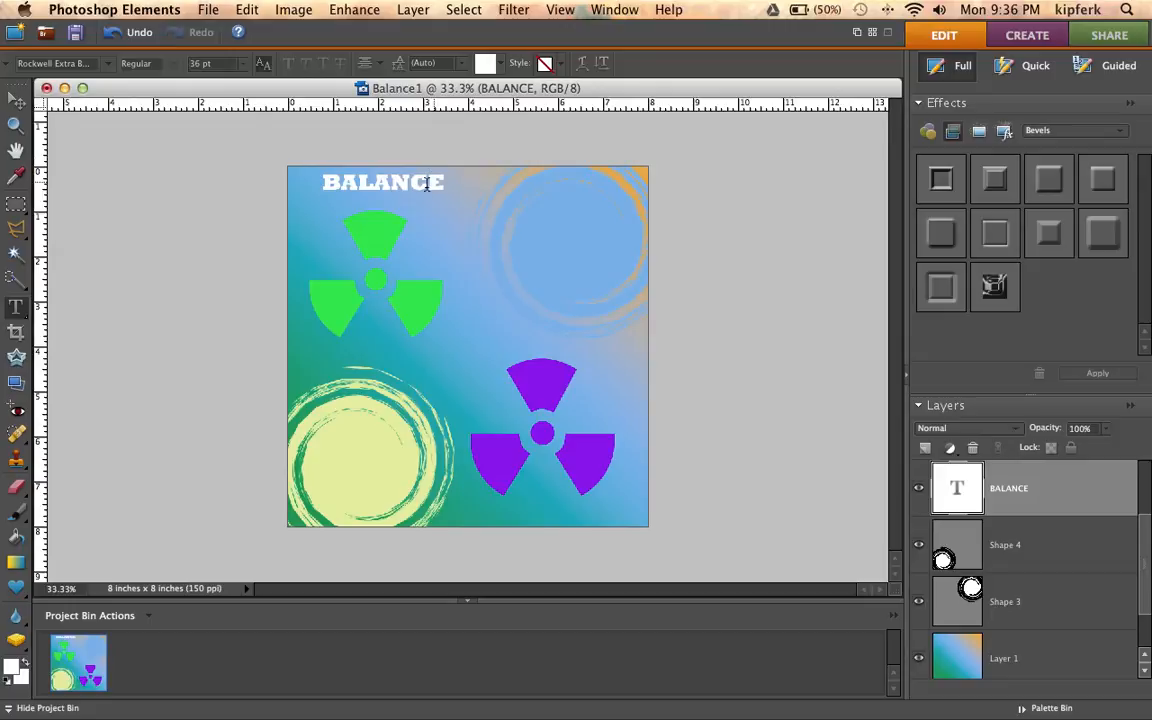
# Move the BALANCE title slightly down and to the left, just above the green radiation symbol, and deselect it
pyautogui.press('v')
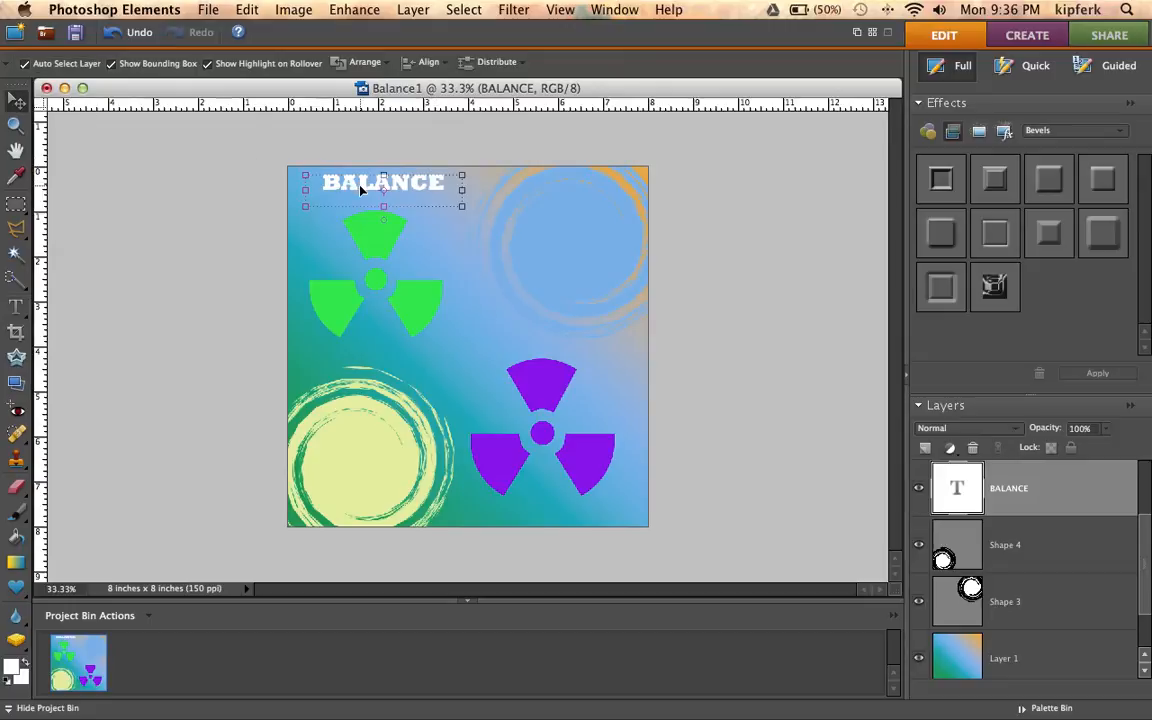
pyautogui.moveTo(366, 188); pyautogui.dragTo(349, 198)
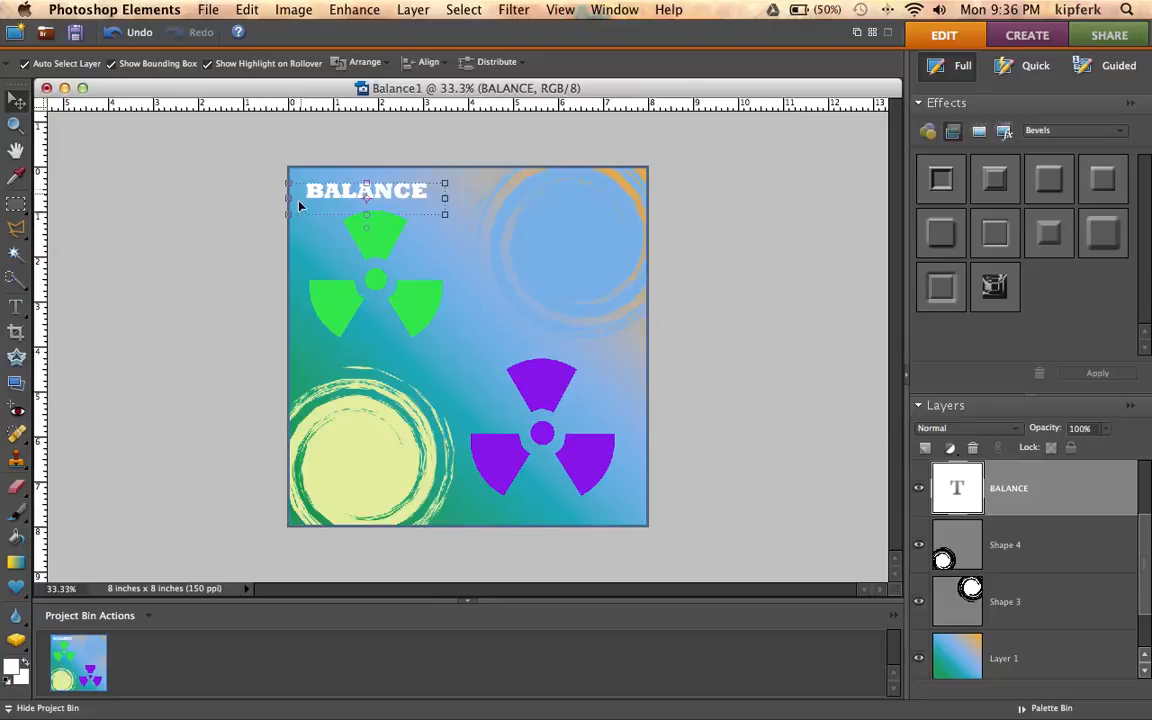
pyautogui.click(241, 173)
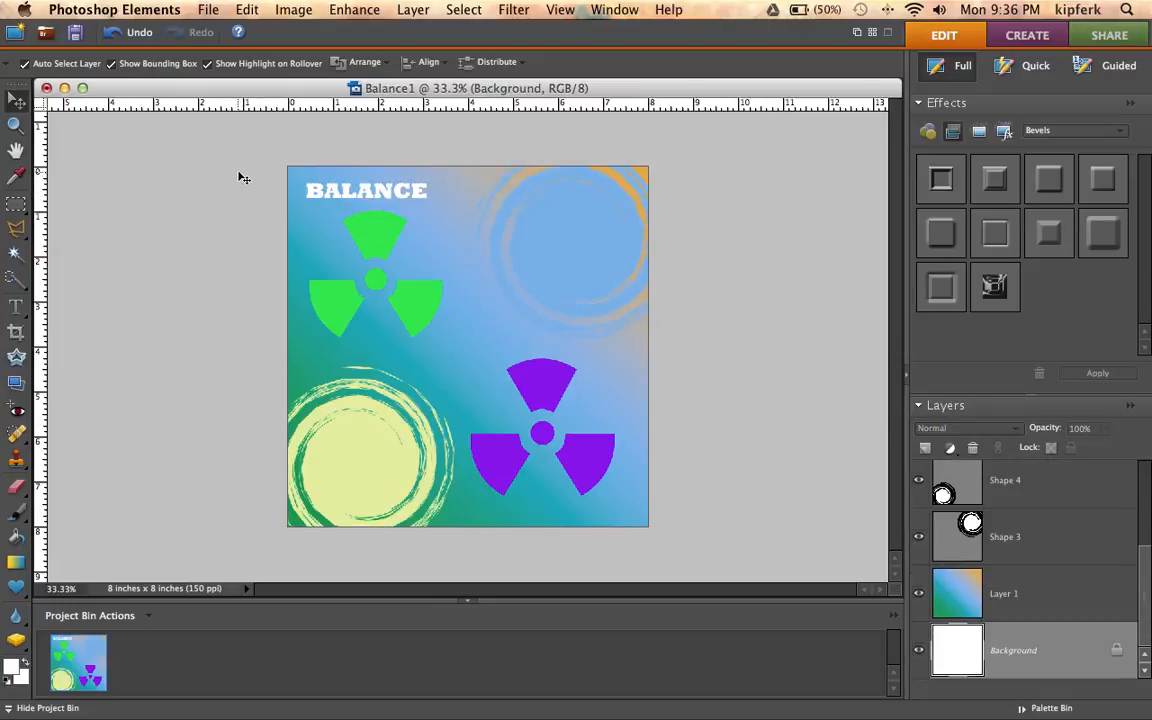
# Save the painting as Balance1.psd in the ProjectIdeas folder, in Photoshop format with layers kept
pyautogui.press('super+shift+s')
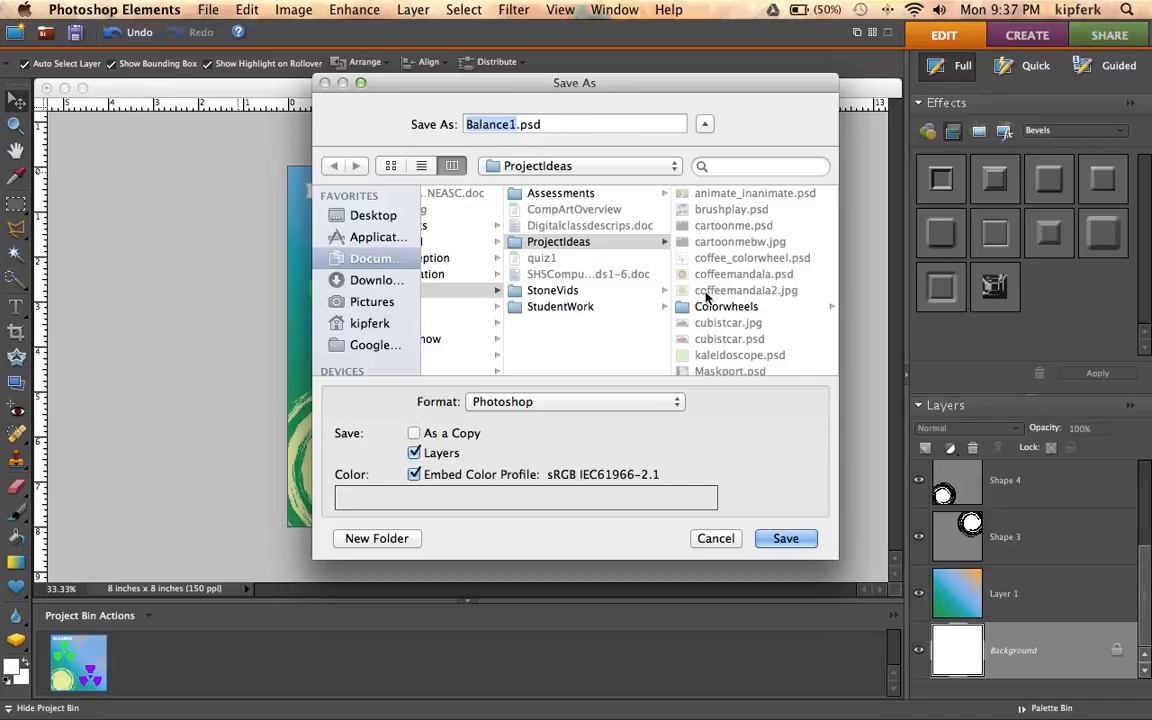
pyautogui.click(782, 541)
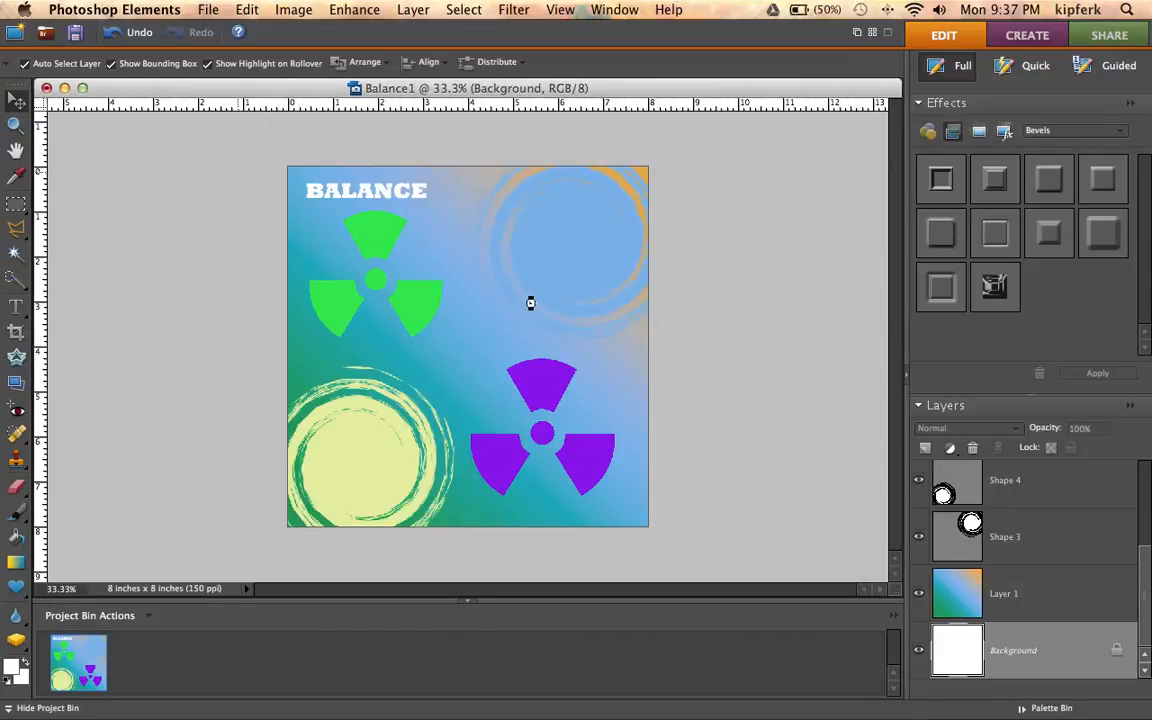